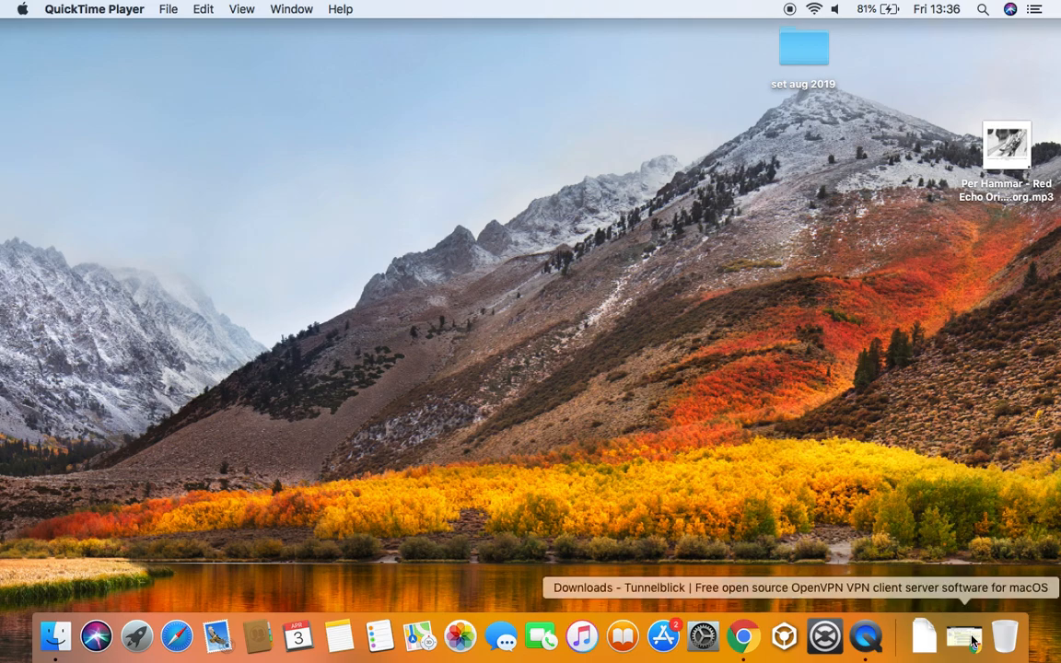
Bring Chrome back and reload the tunnelblick.net downloads page
click(964, 637)
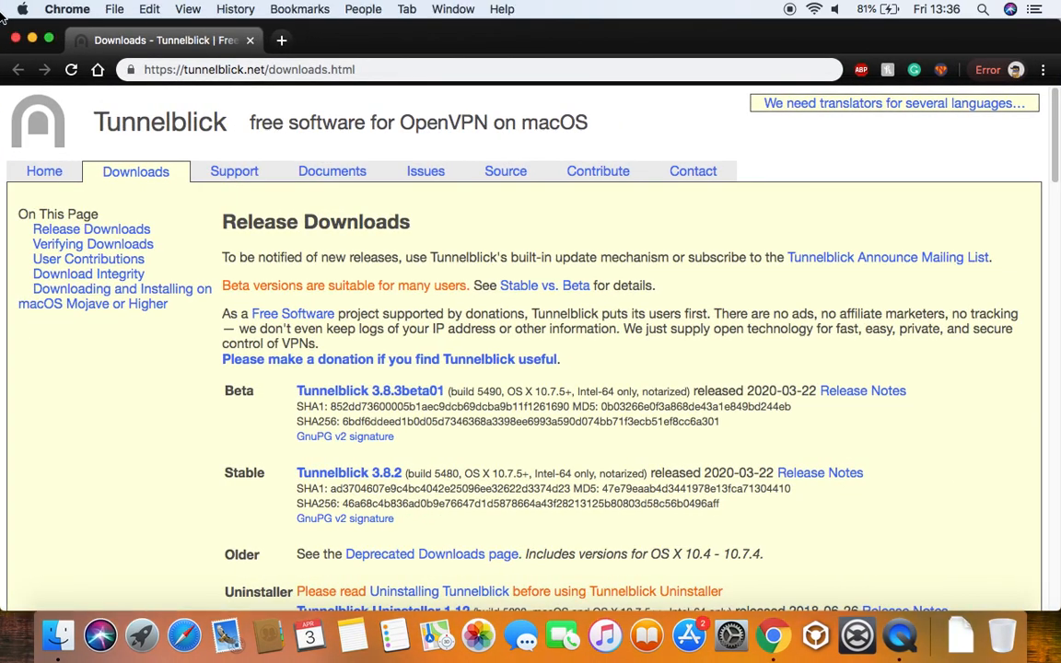
click(188, 69)
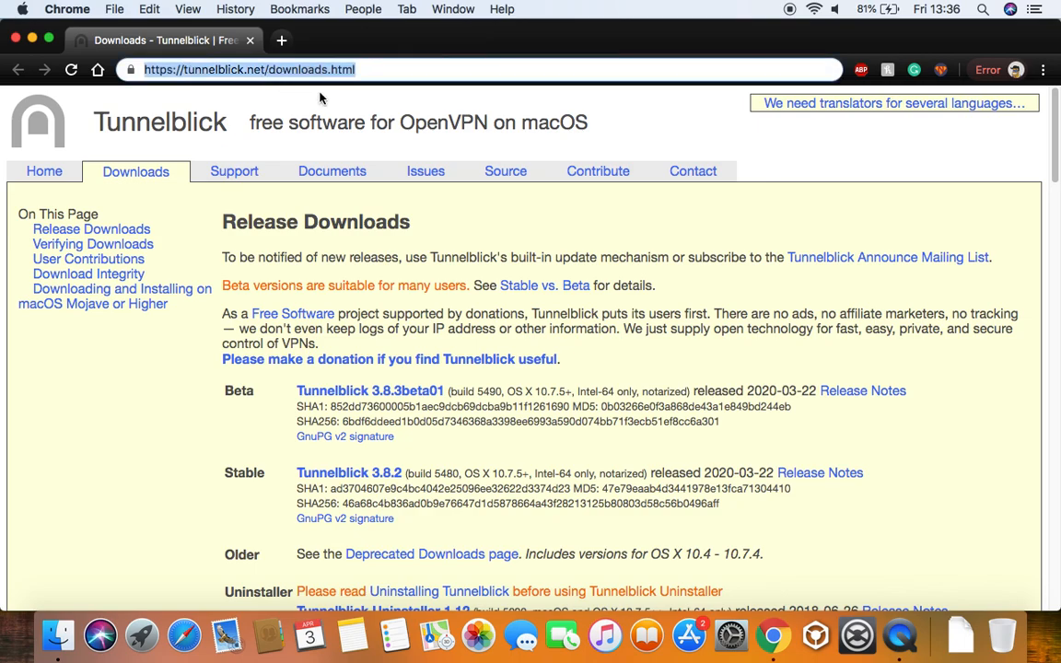
key(Return)
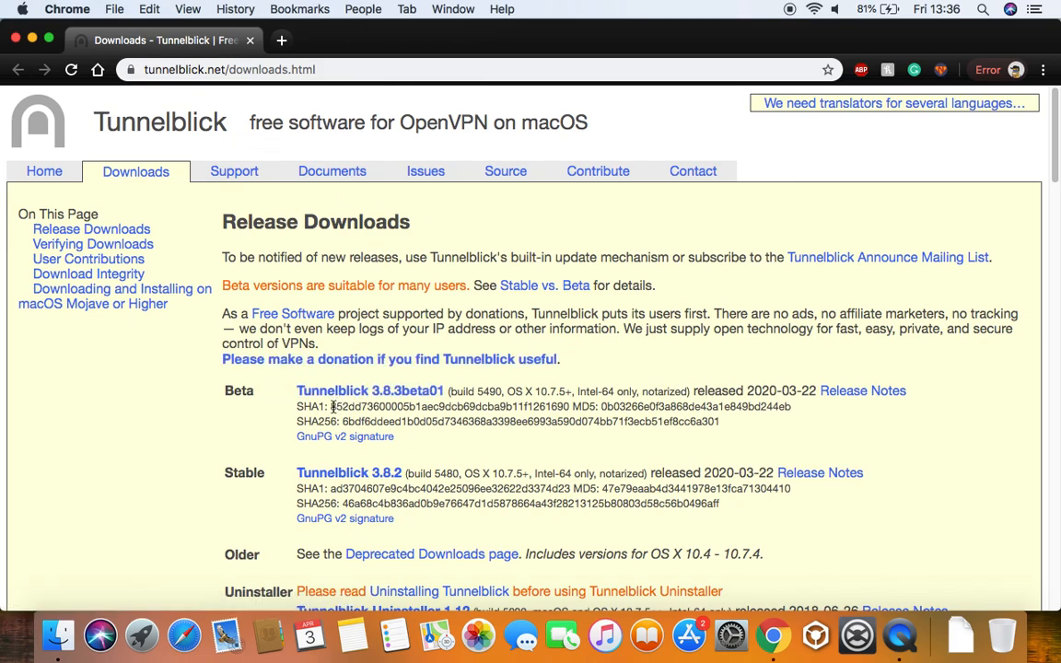
Download the stable Tunnelblick 3.8.2 disk image, keep it despite the warning, and open it
click(358, 480)
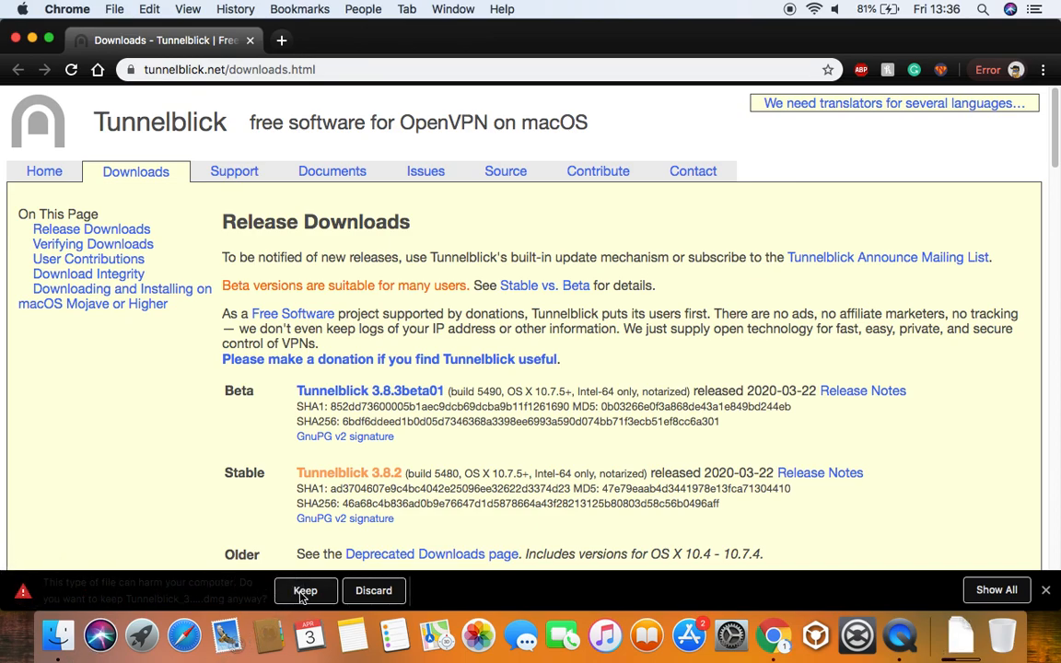
click(297, 593)
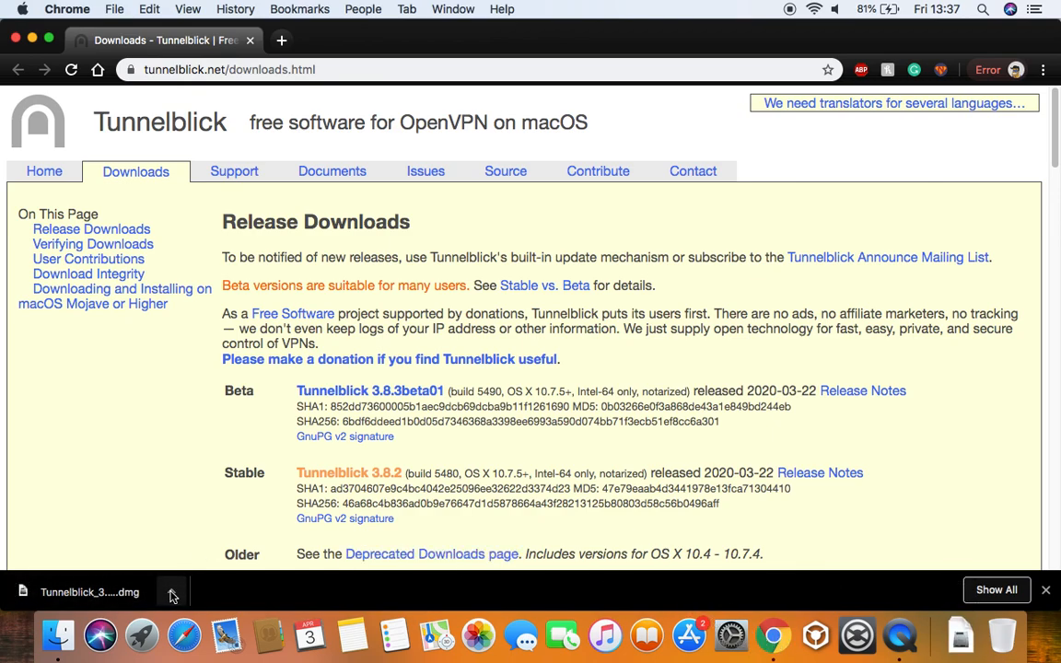
click(115, 596)
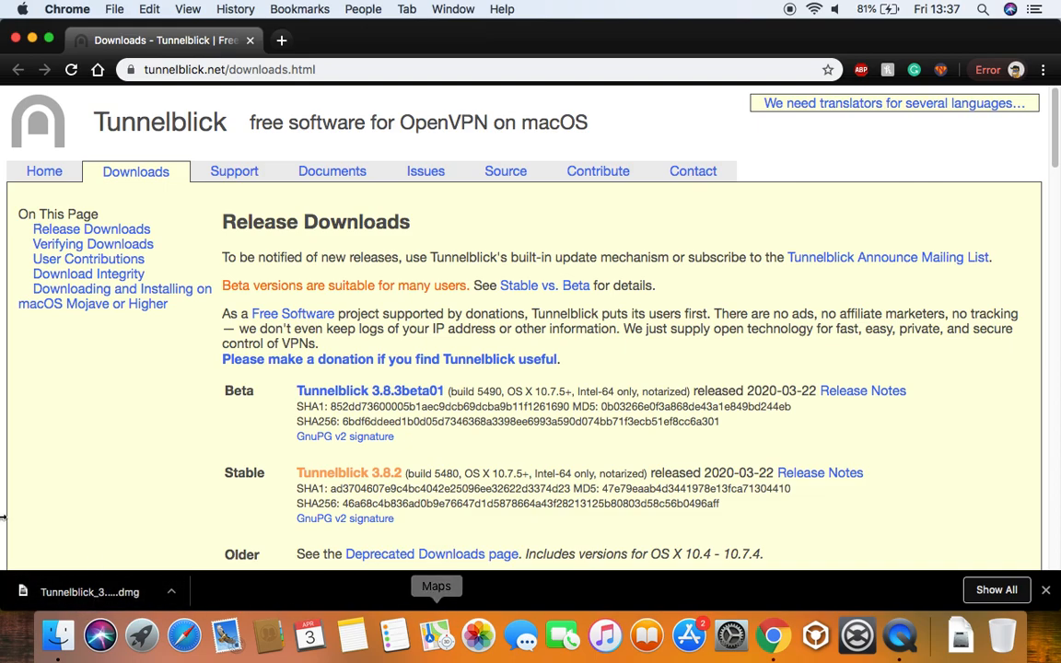
click(60, 590)
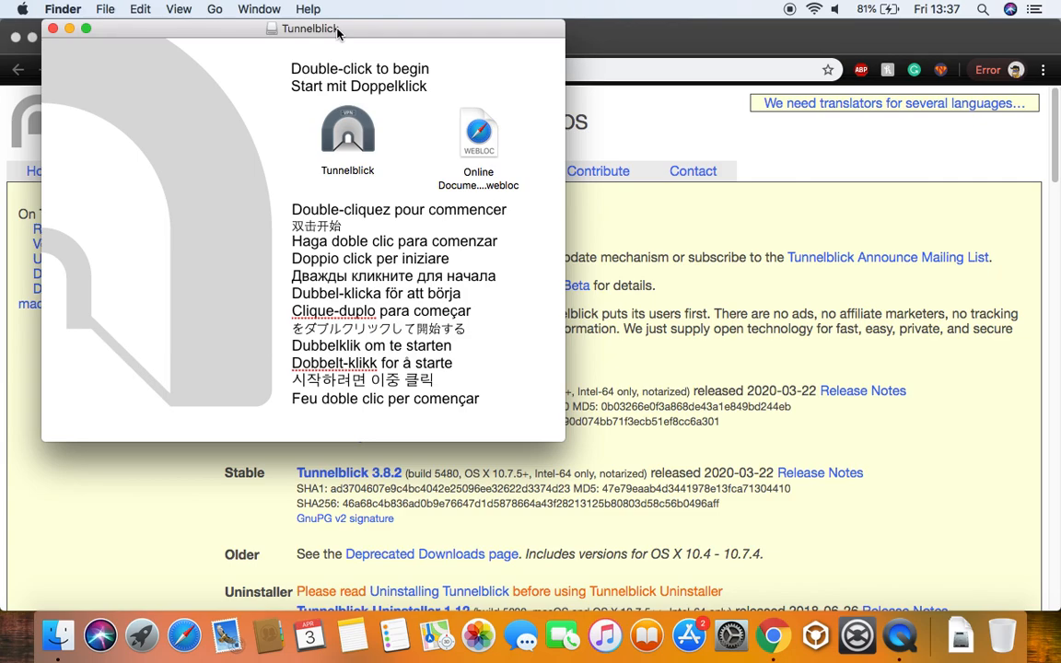
Copy Tunnelblick from the disk image into the Applications folder in a new Finder window
click(33, 37)
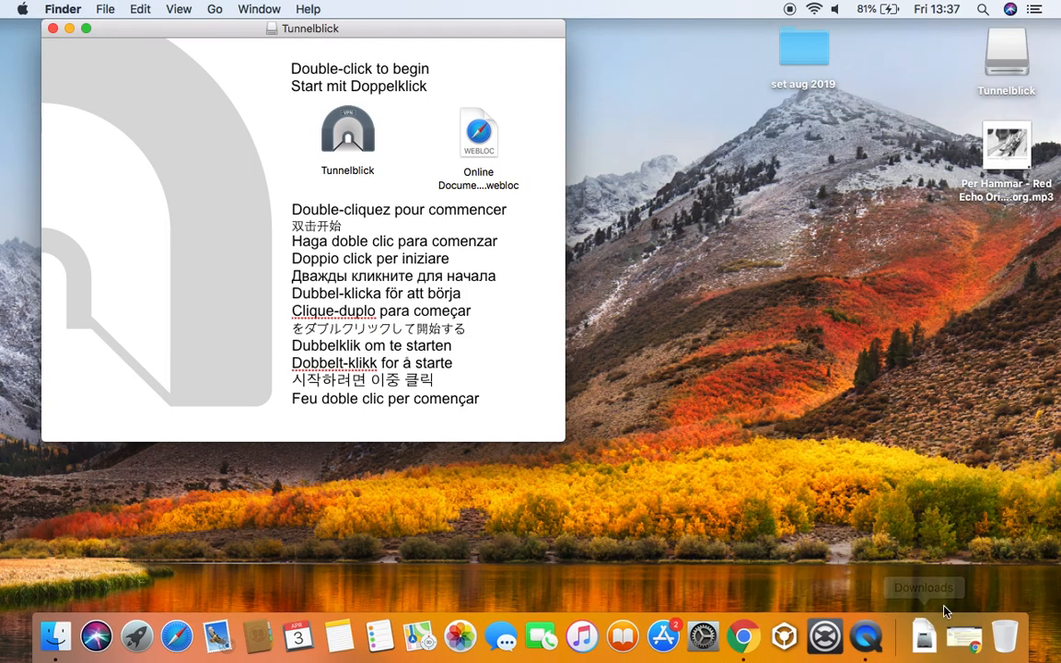
click(1005, 633)
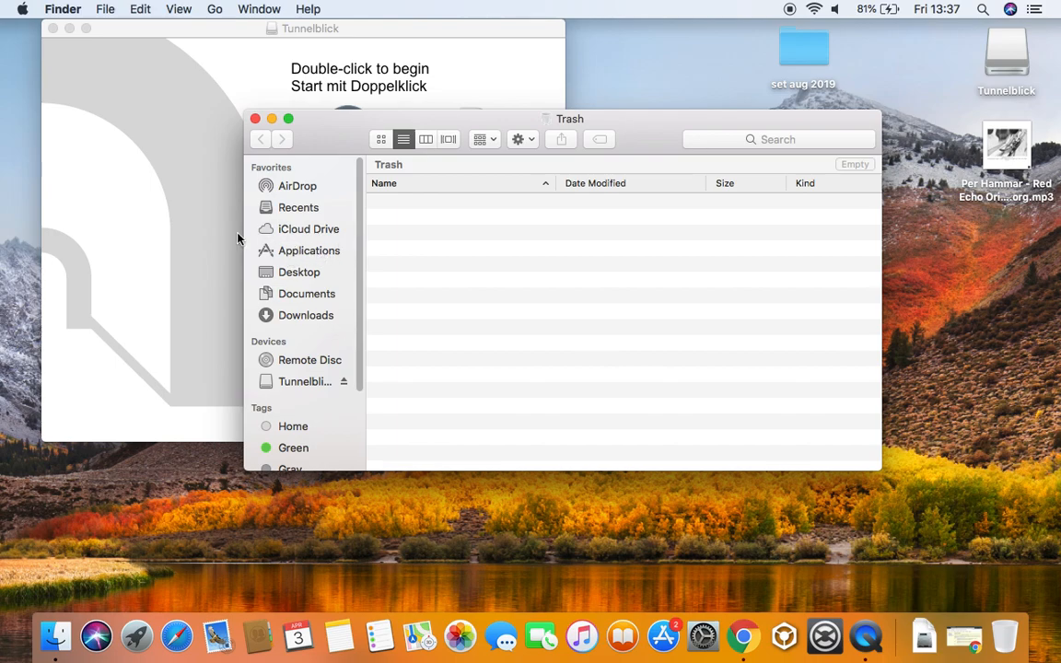
click(297, 252)
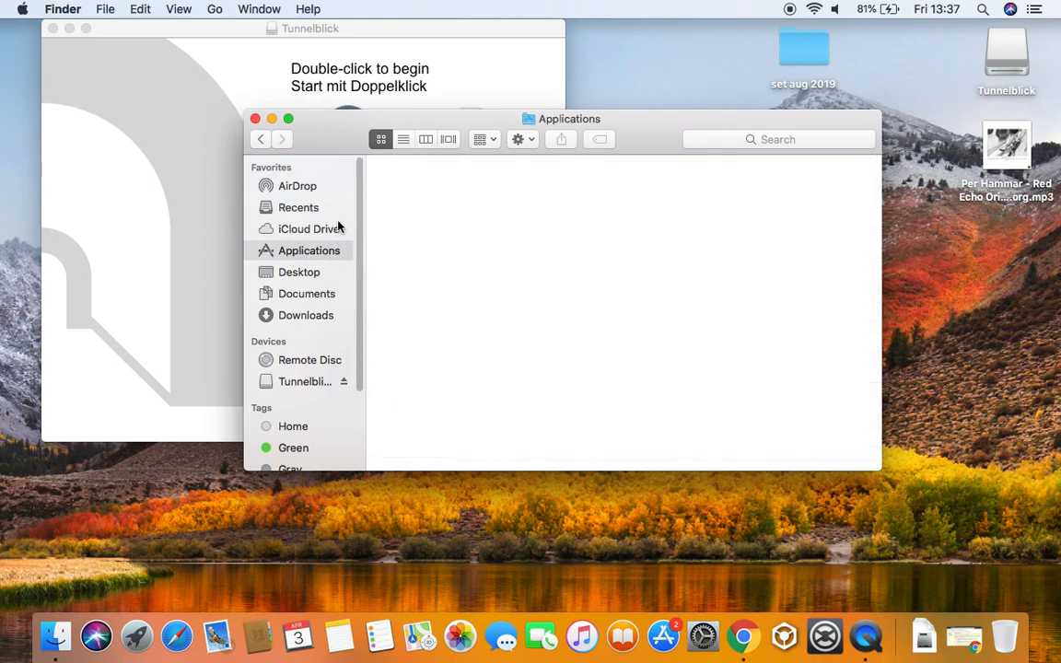
drag(442, 132, 449, 216)
drag(347, 133, 475, 316)
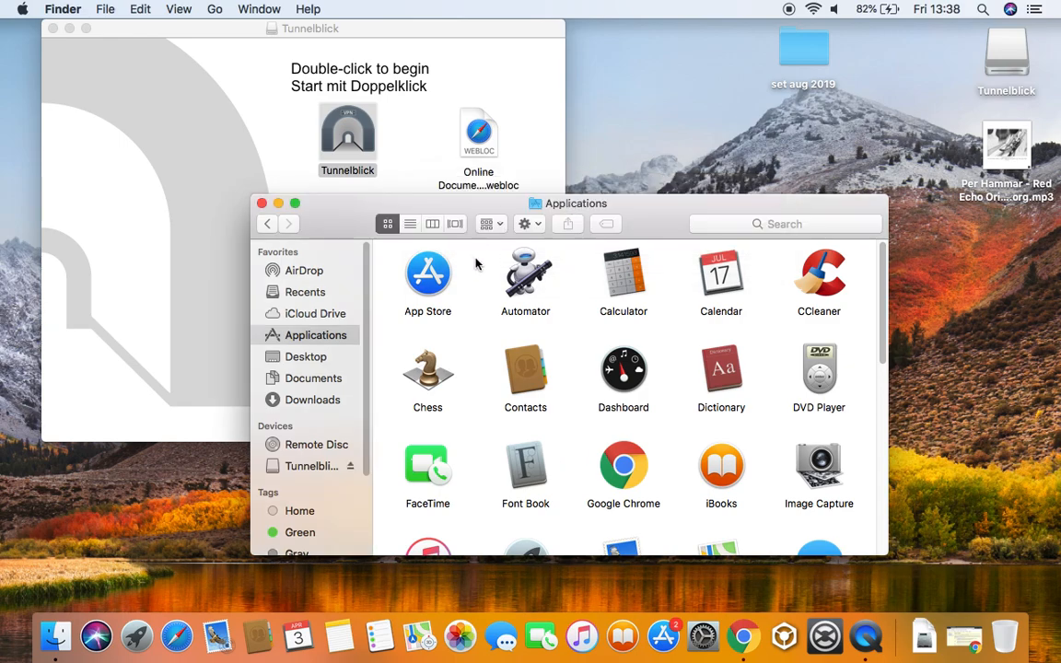
Close the Tunnelblick disk-image window
click(593, 275)
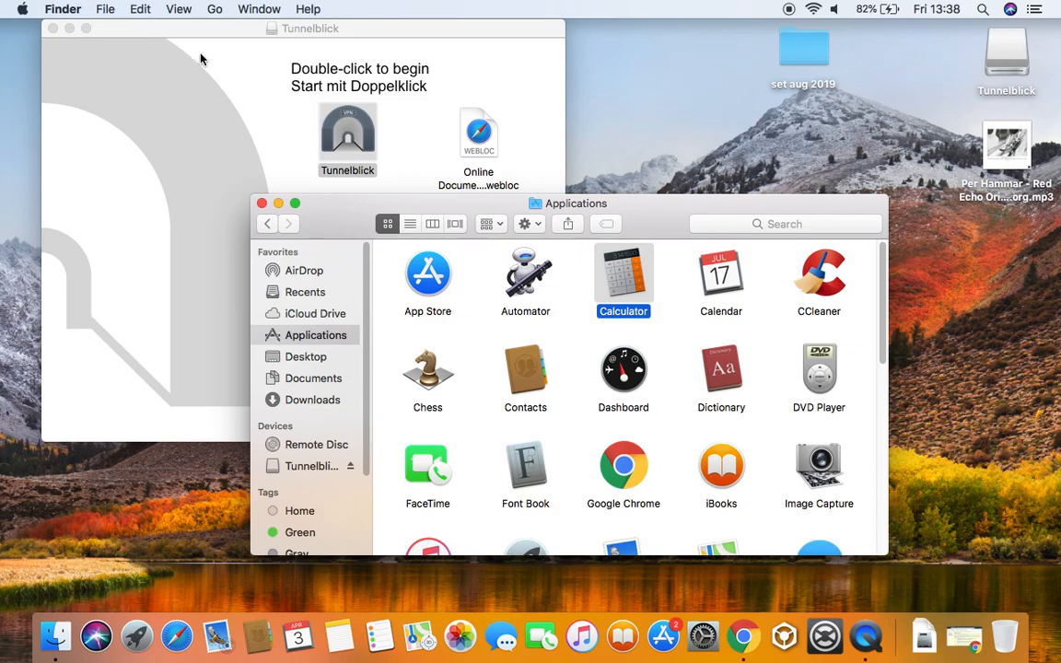
drag(122, 30, 218, 74)
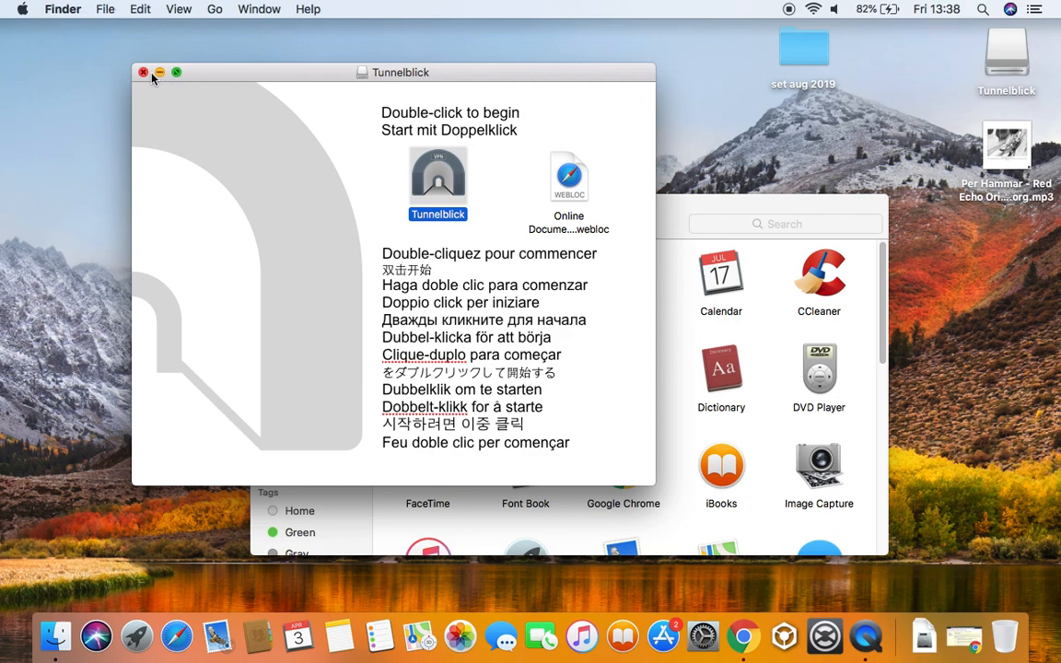
click(143, 72)
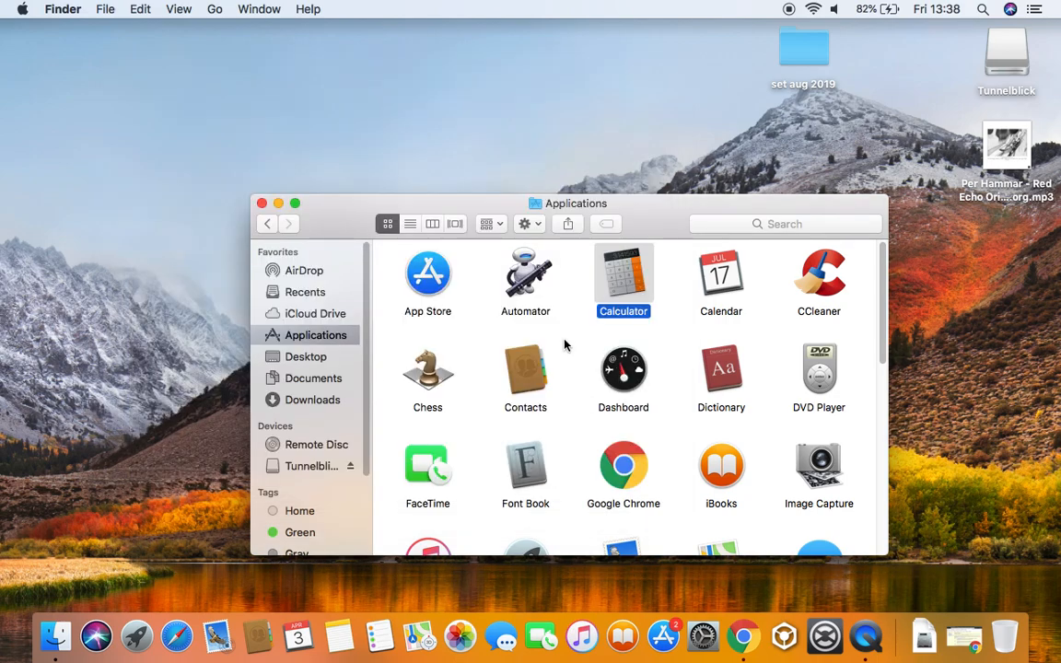
Launch Tunnelblick from Applications with Cmd+O and accept the downloaded-app warning
drag(877, 335, 840, 458)
scroll(841, 455, up, 1)
scroll(829, 442, down, 5)
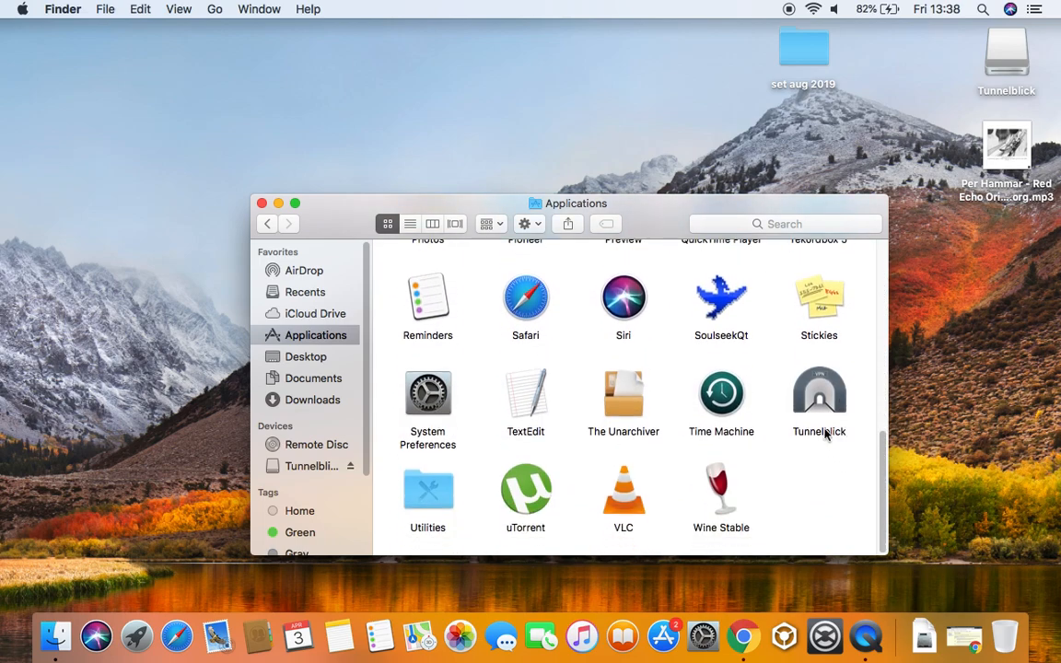
click(819, 404)
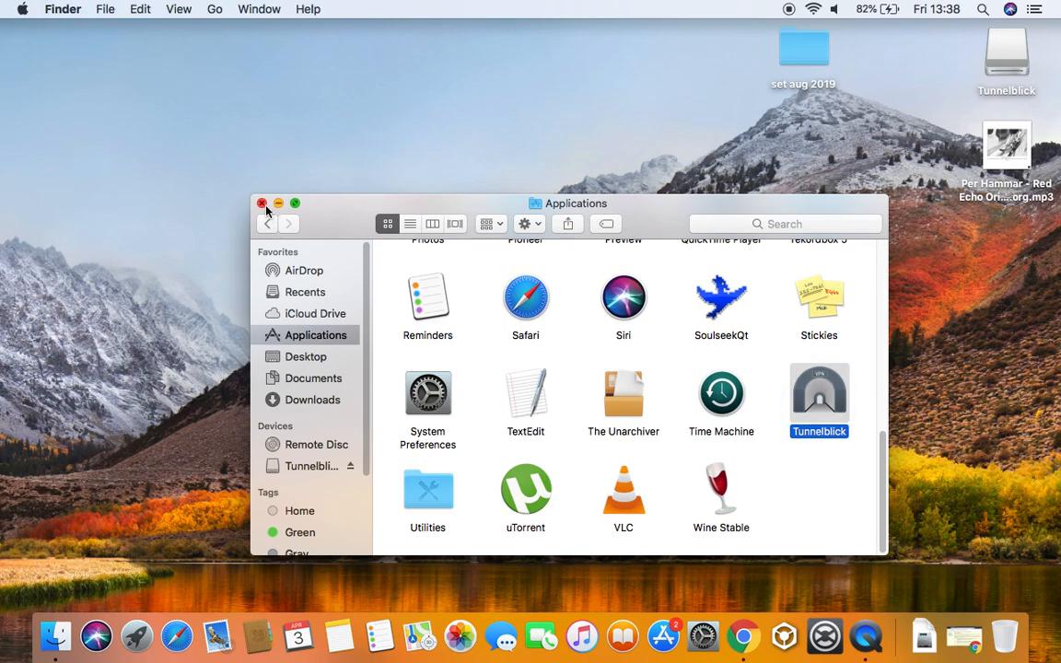
key(super+o)
click(654, 261)
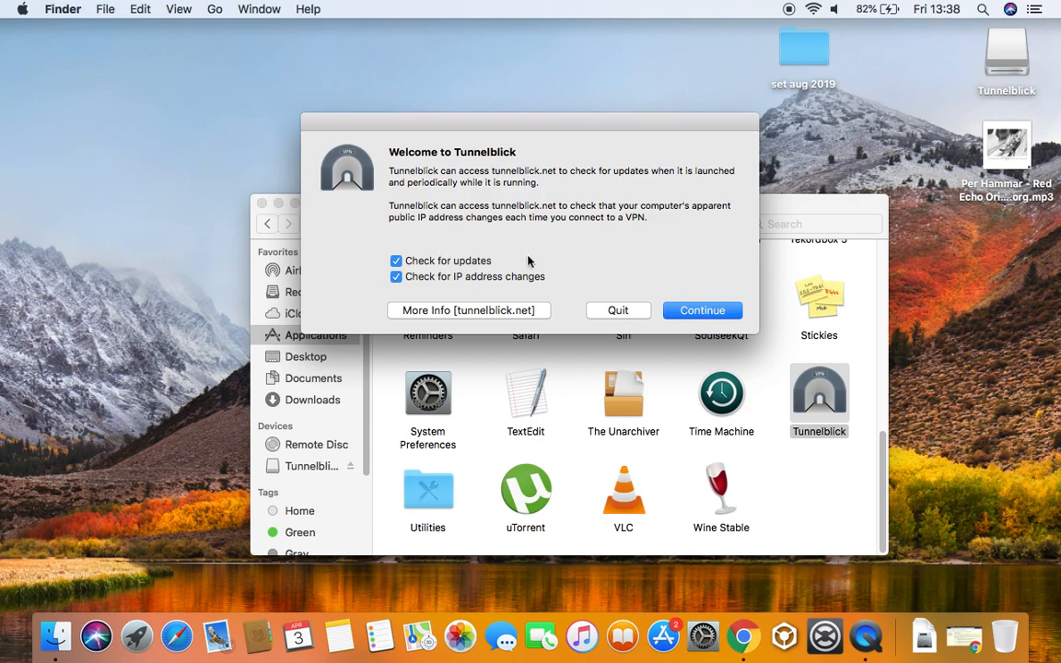
Continue past the welcome with update checks on and authorise with the admin password
click(724, 316)
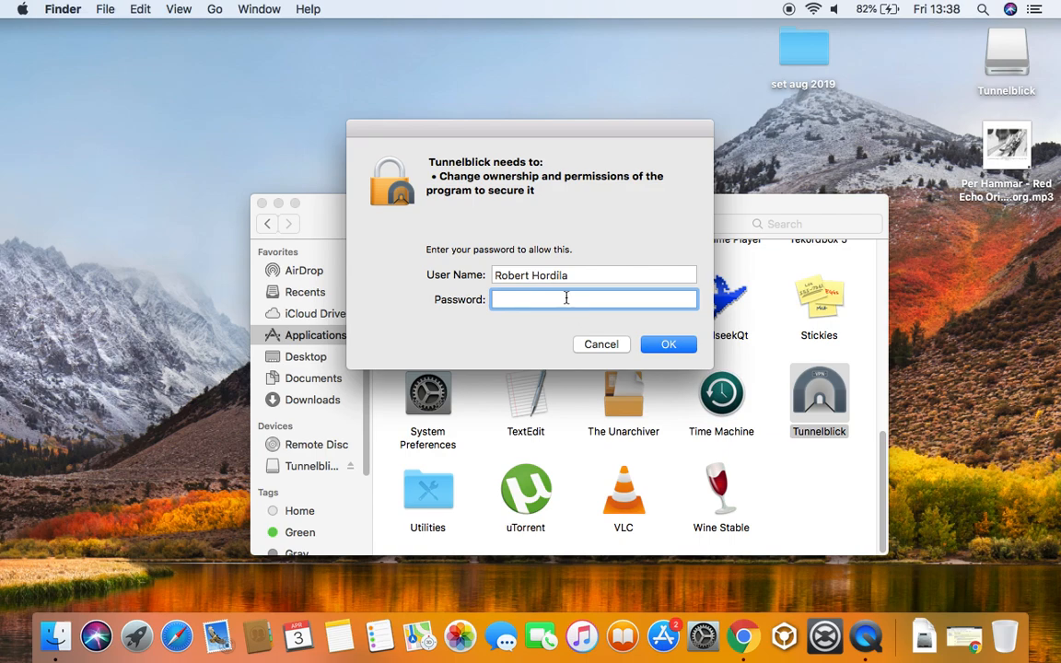
text(••••••)
click(659, 347)
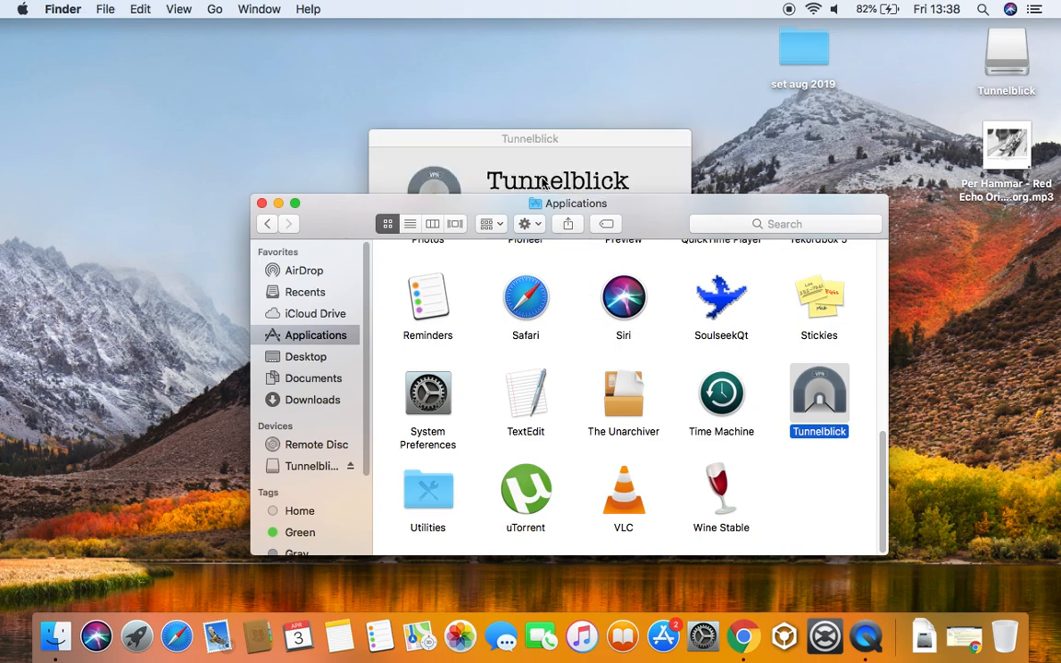
Answer 'I have configuration files', dismiss the instructions, and close the Applications window
click(542, 145)
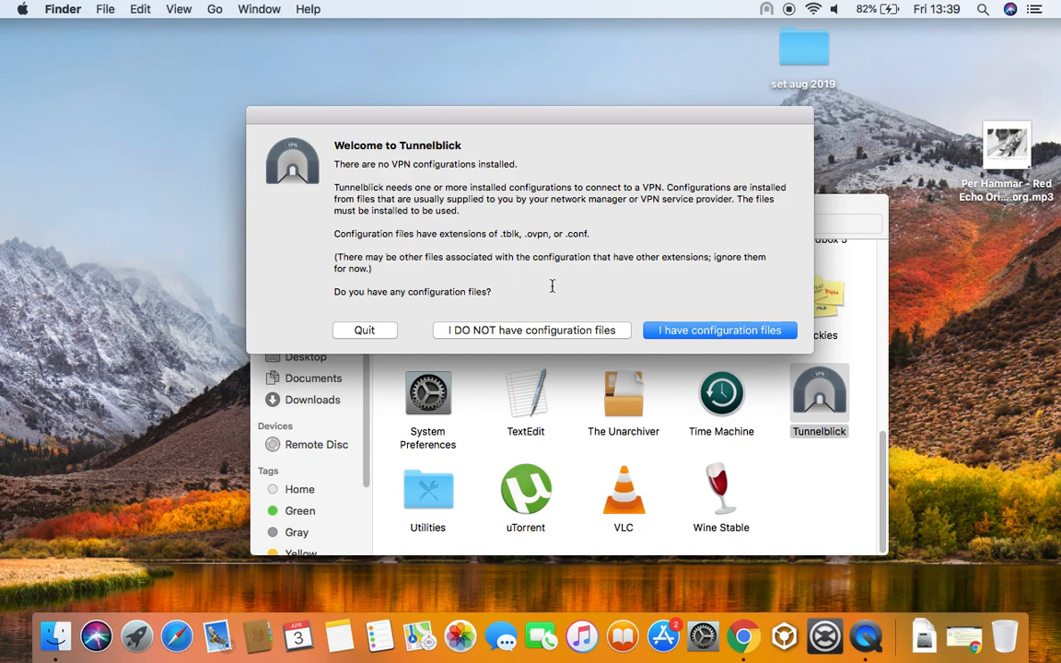
click(687, 332)
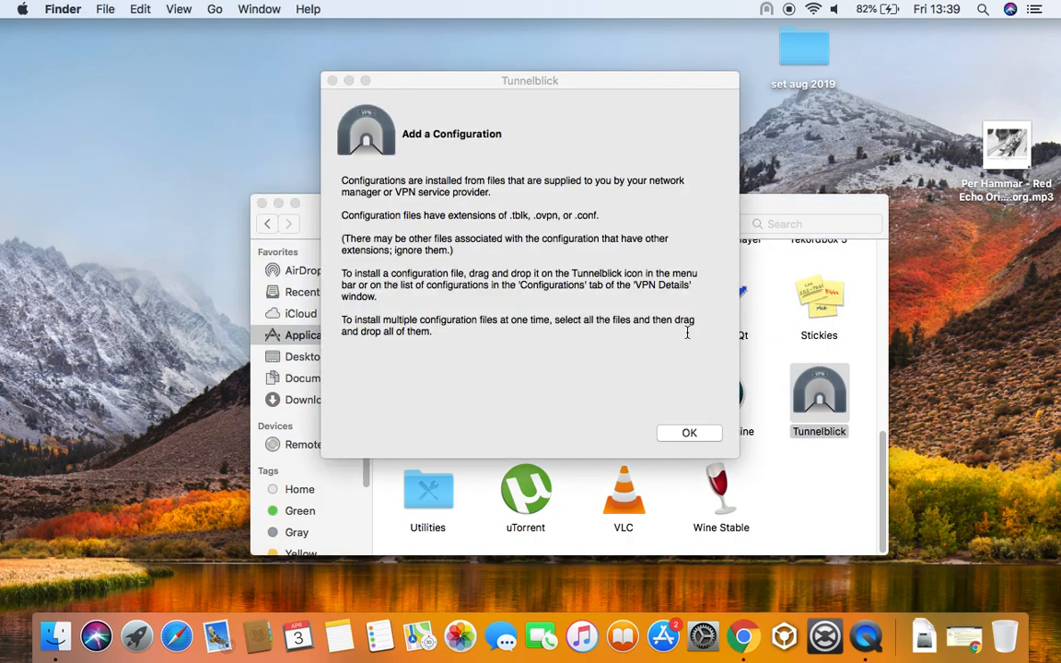
click(683, 430)
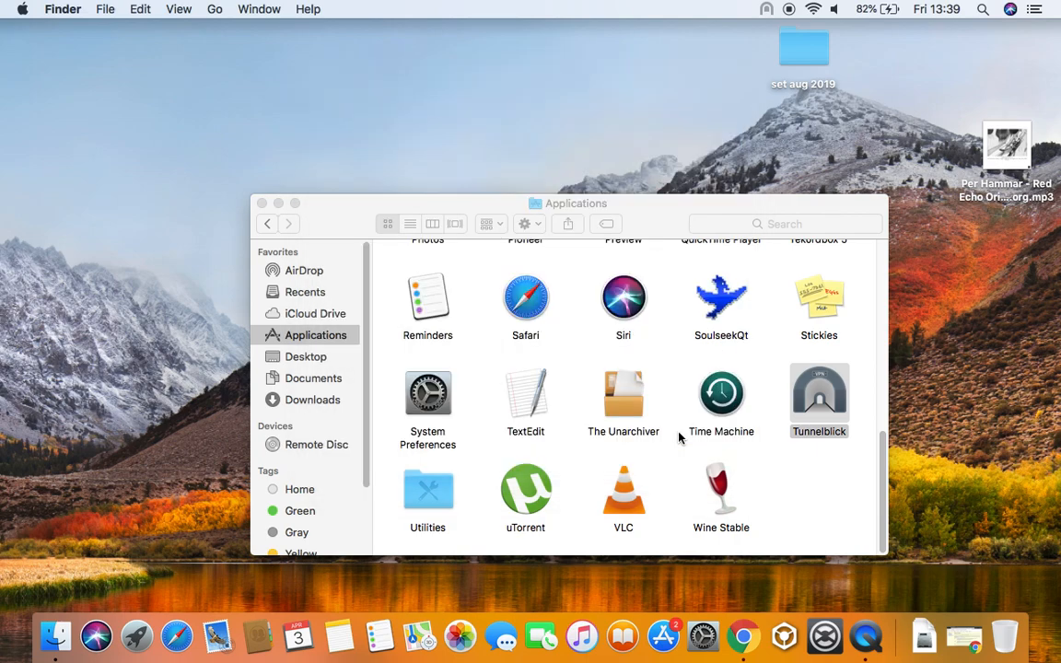
click(261, 204)
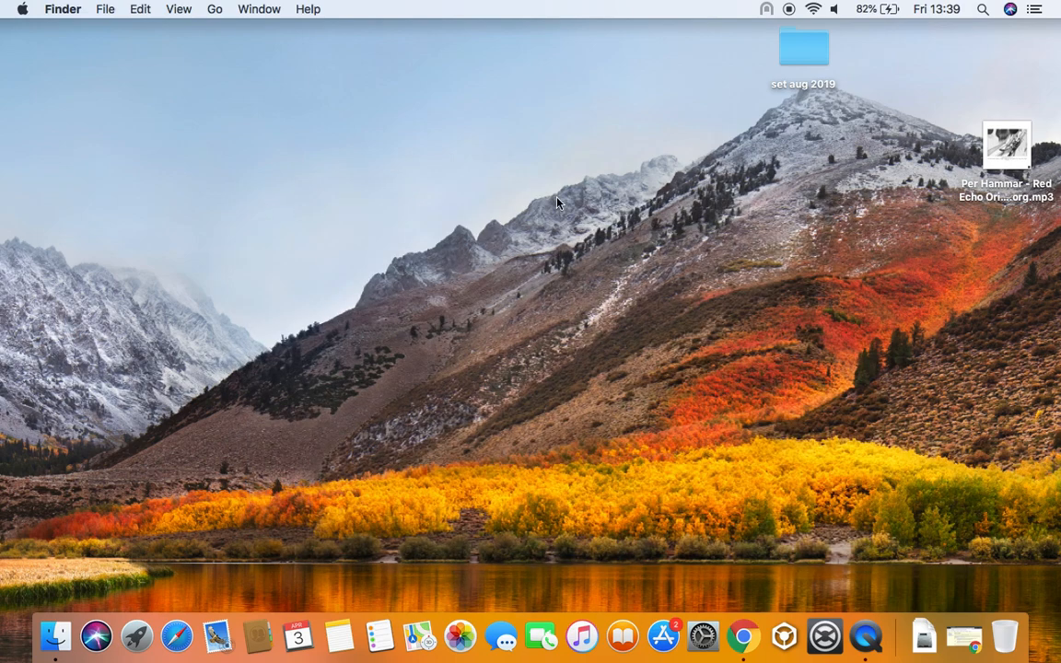
Review and dismiss Tunnelblick's Add a VPN configuration instructions
click(766, 9)
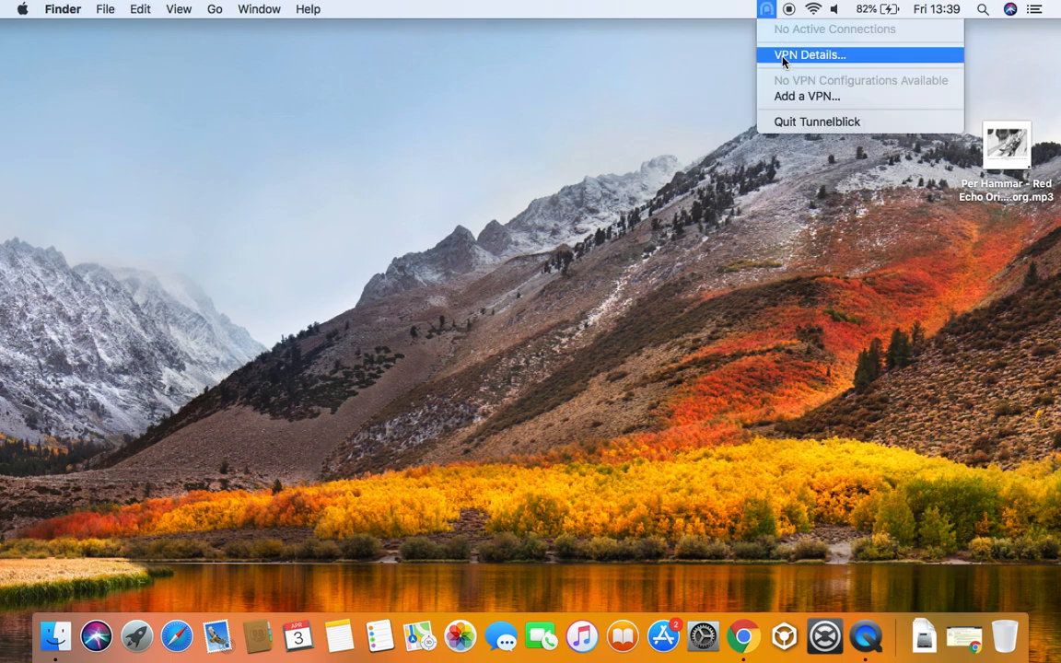
click(788, 97)
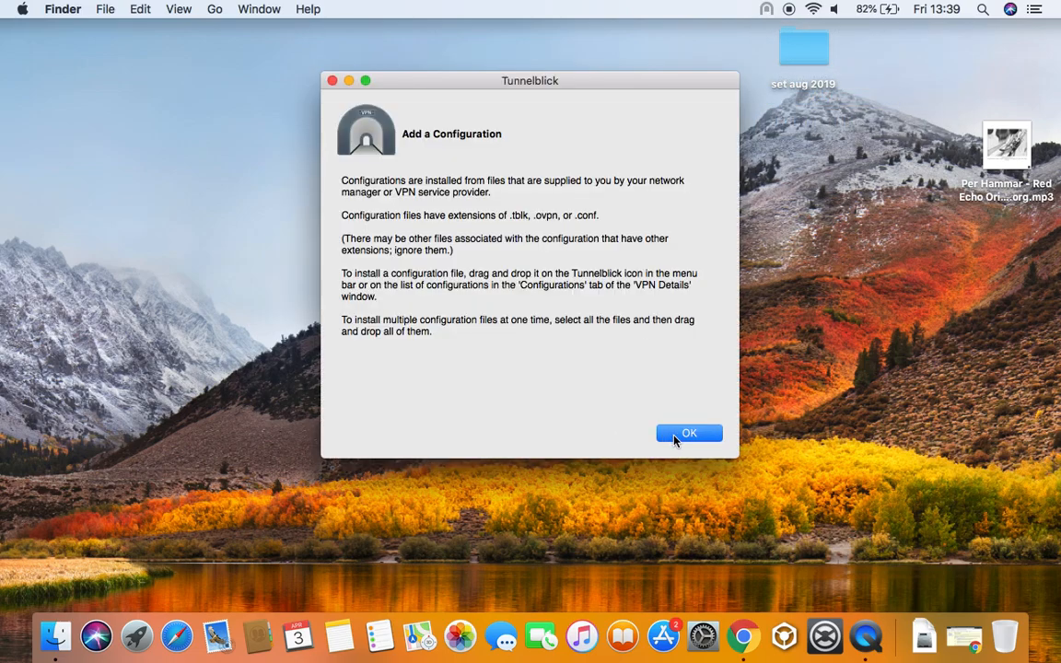
click(675, 437)
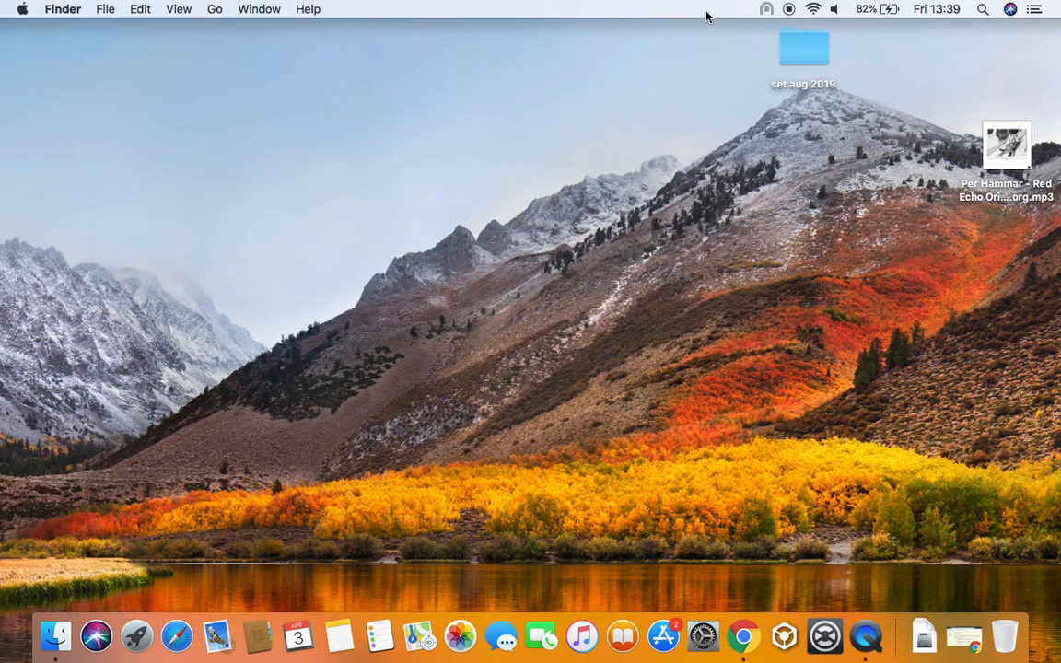
Close the Tunnelblick menu and switch back to Chrome
click(764, 13)
click(717, 20)
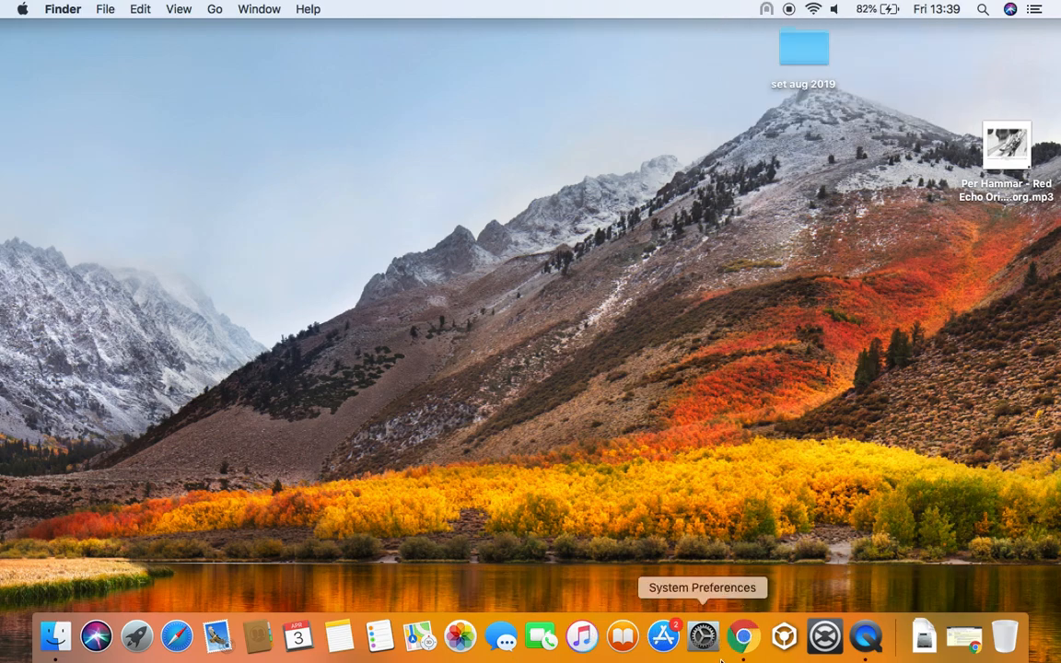
click(747, 648)
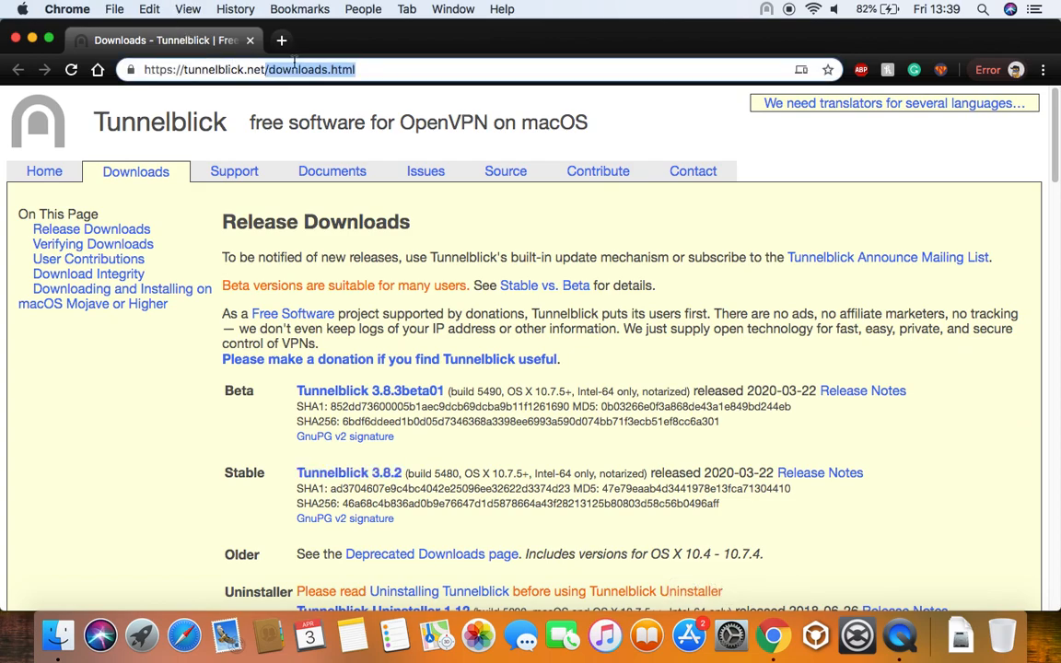
key(super+a)
key(BackSpace)
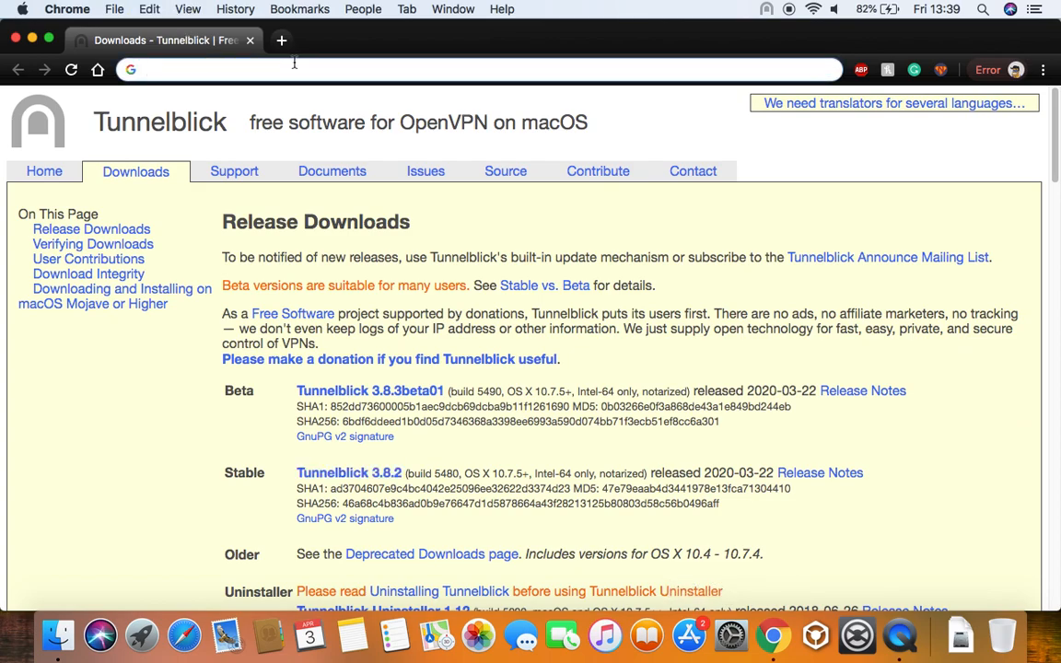
text(h)
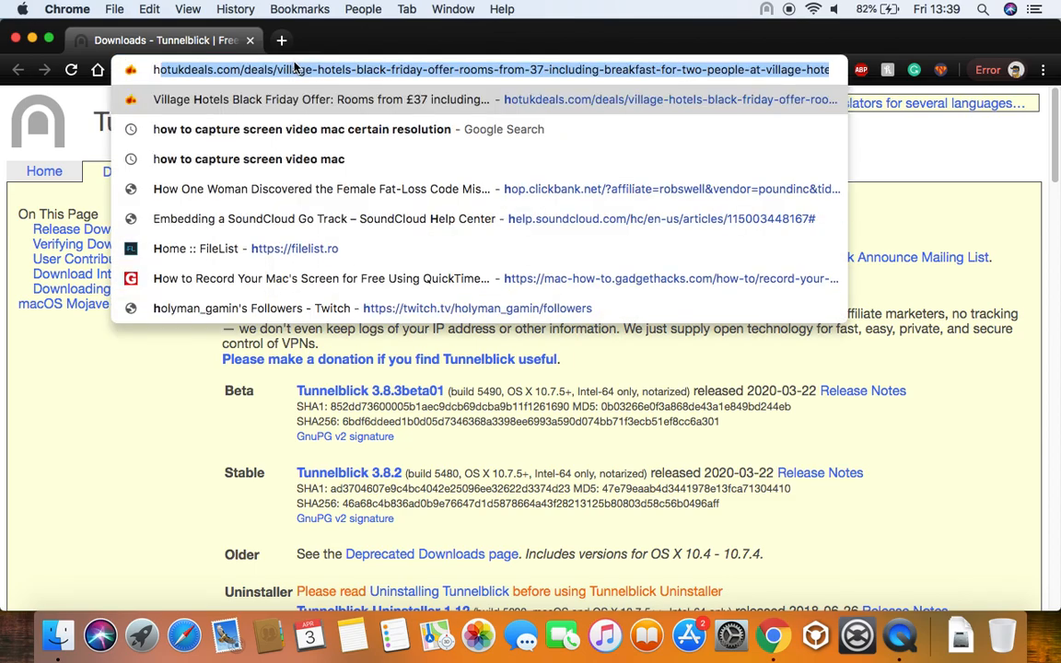
key(BackSpace)
key(BackSpace)
text(htt)
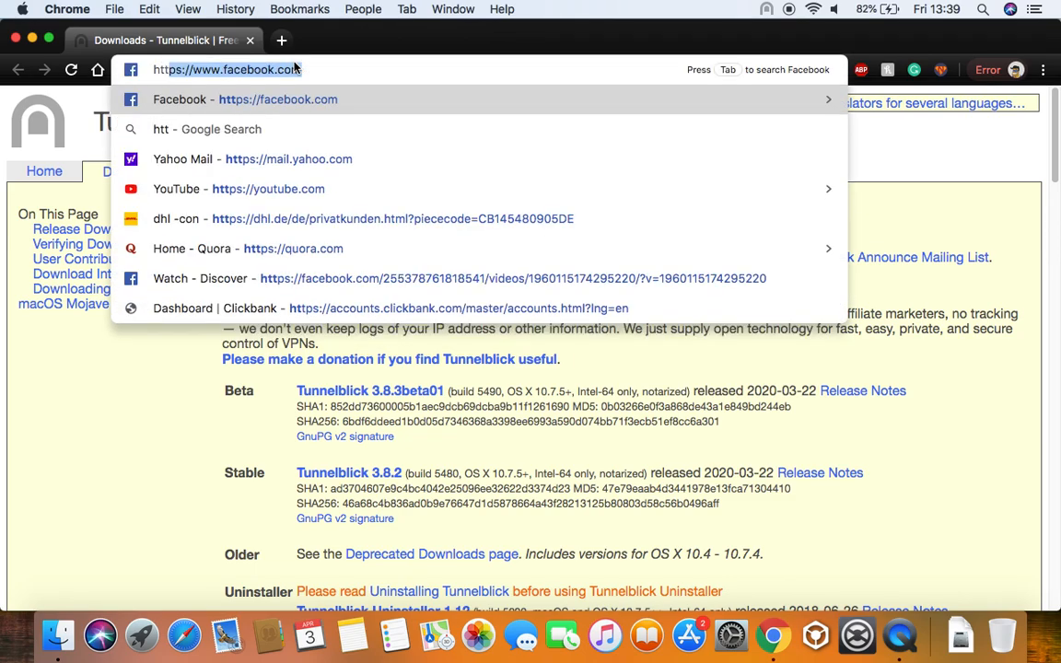
text(ps:/)
key(BackSpace)
key(BackSpace)
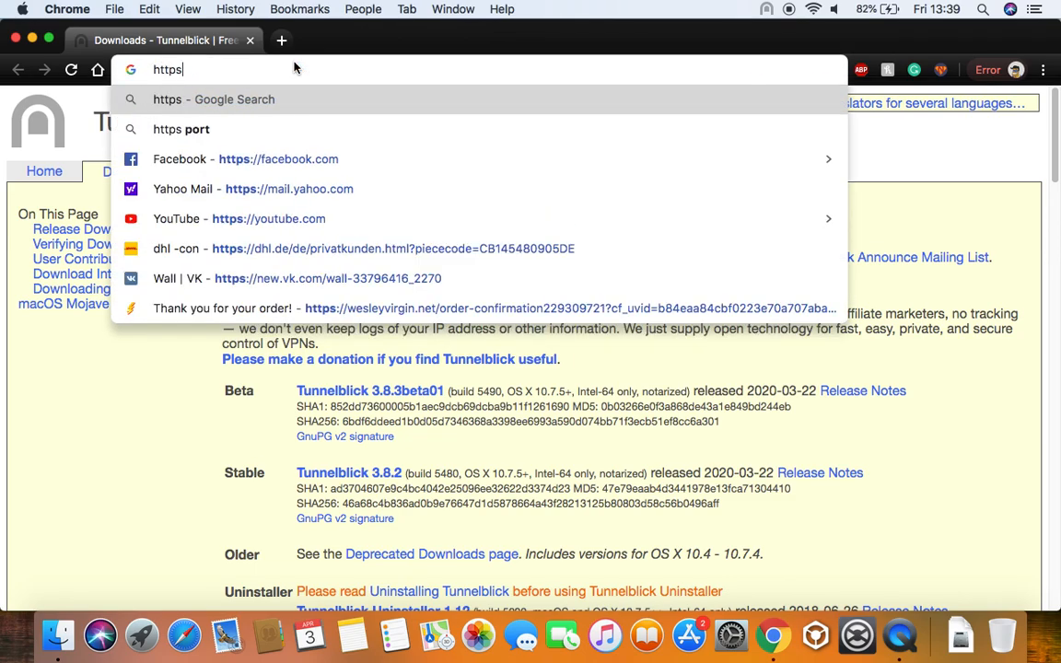
text(://f)
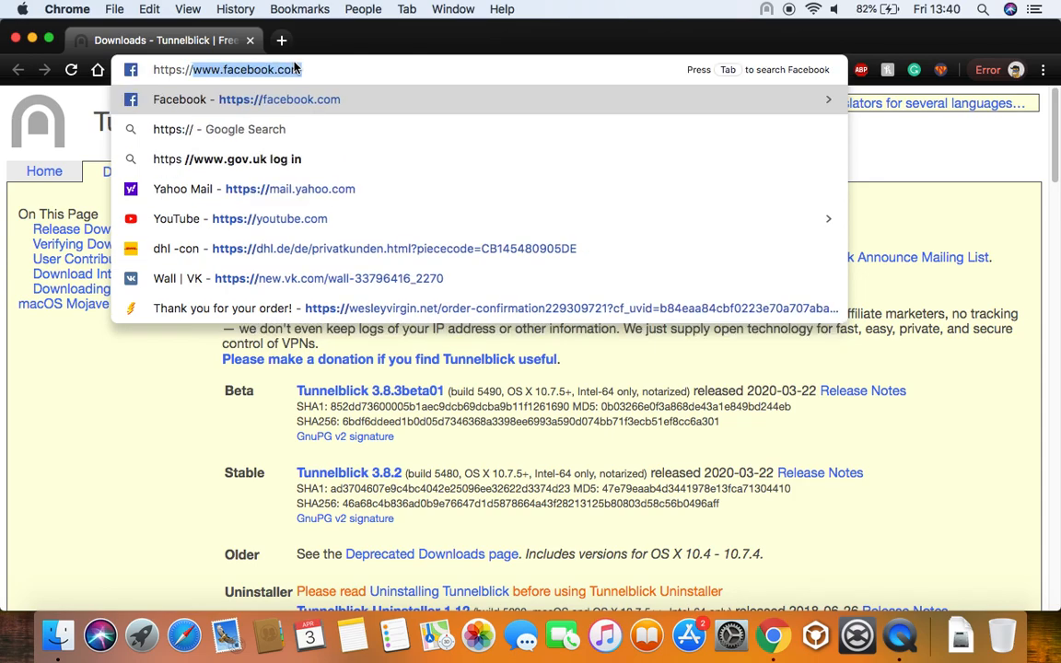
key(BackSpace)
text(ut)
key(BackSpace)
key(BackSpace)
key(BackSpace)
text(utm.uhnm)
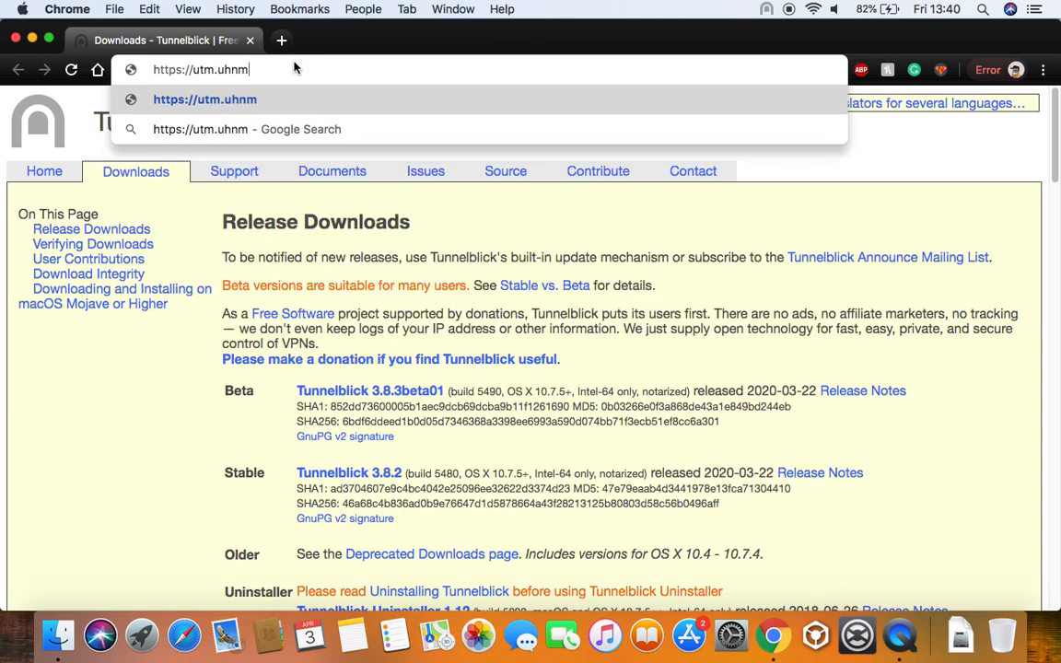
text(.nhs.uk:8443)
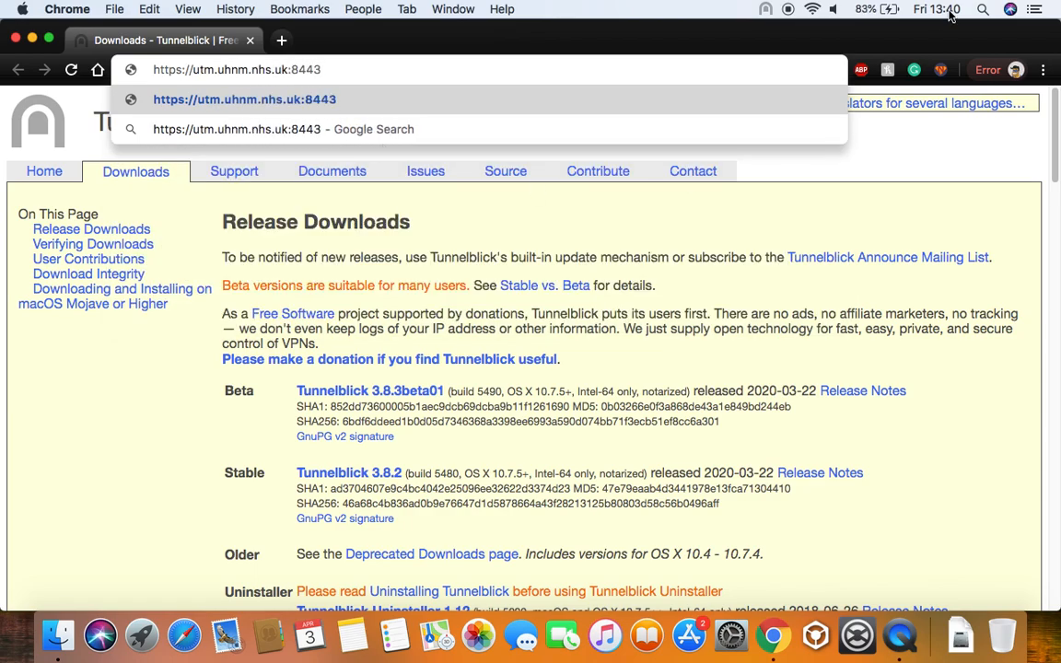
key(Return)
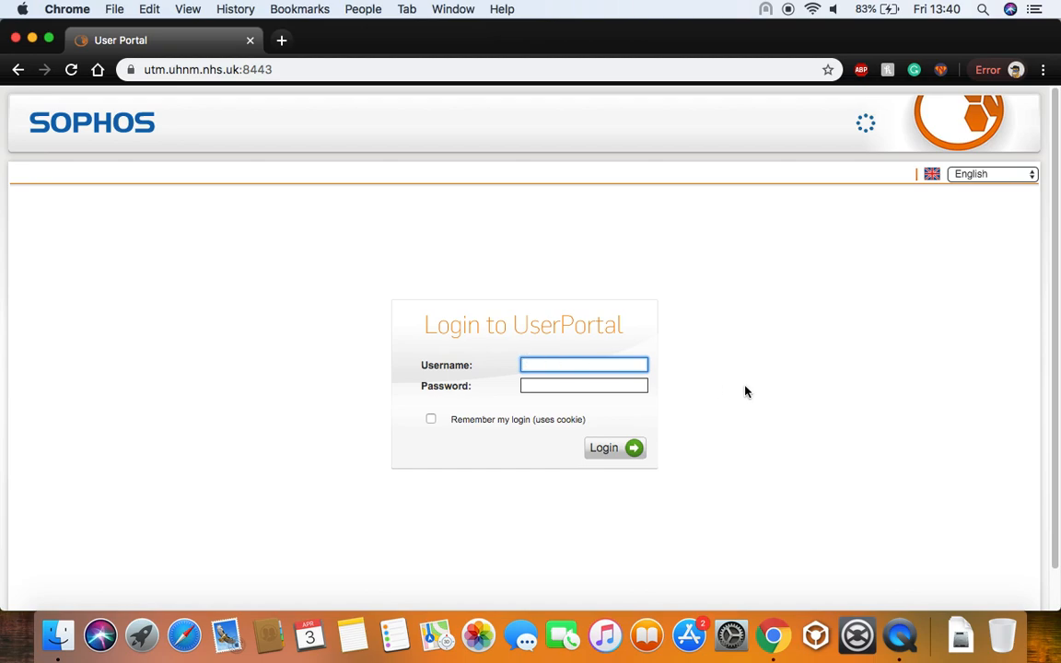
Log in to the UserPortal form with the account username and password
key(Tab)
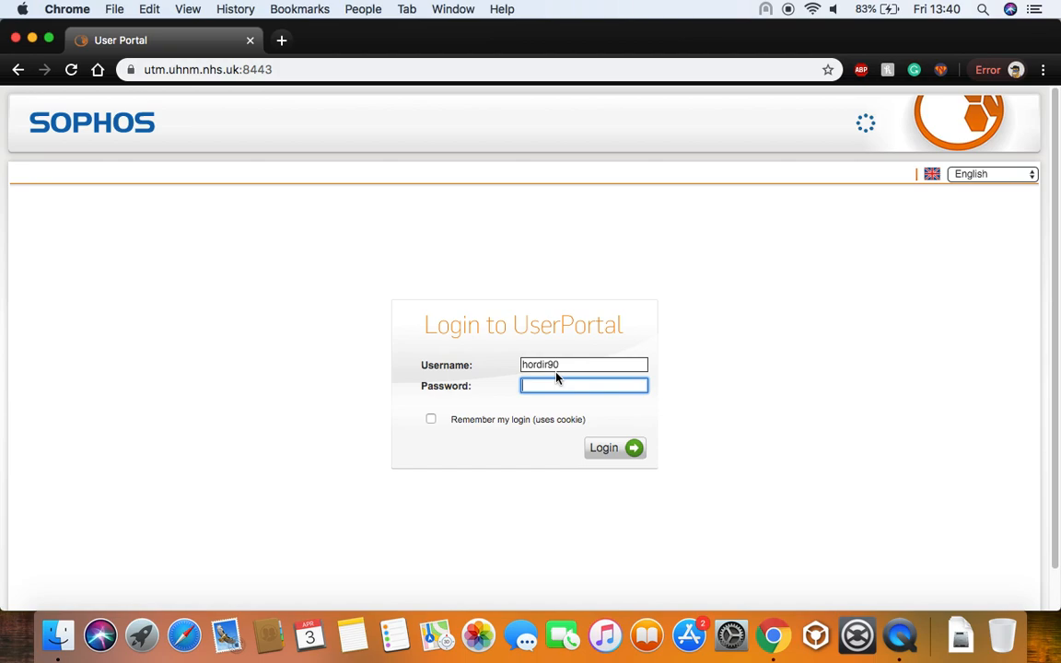
text(********)
key(super+z)
text(*************)
drag(582, 384, 498, 389)
key(Right)
text(••••••)
key(Return)
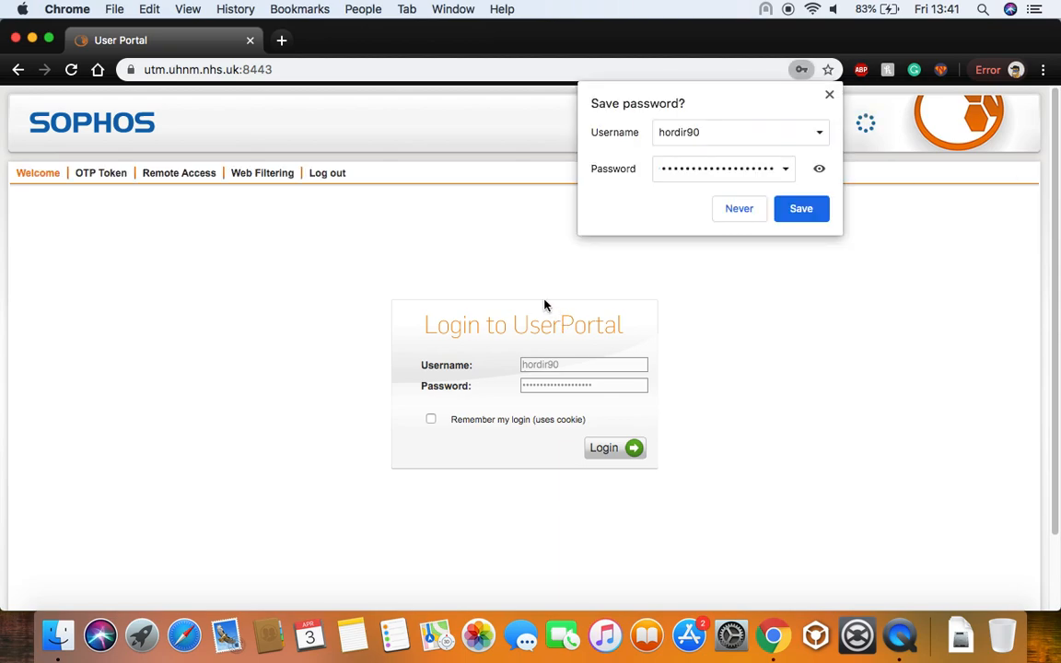
Dismiss the save-password offer and download the macOS .ovpn file from Remote Access
click(829, 96)
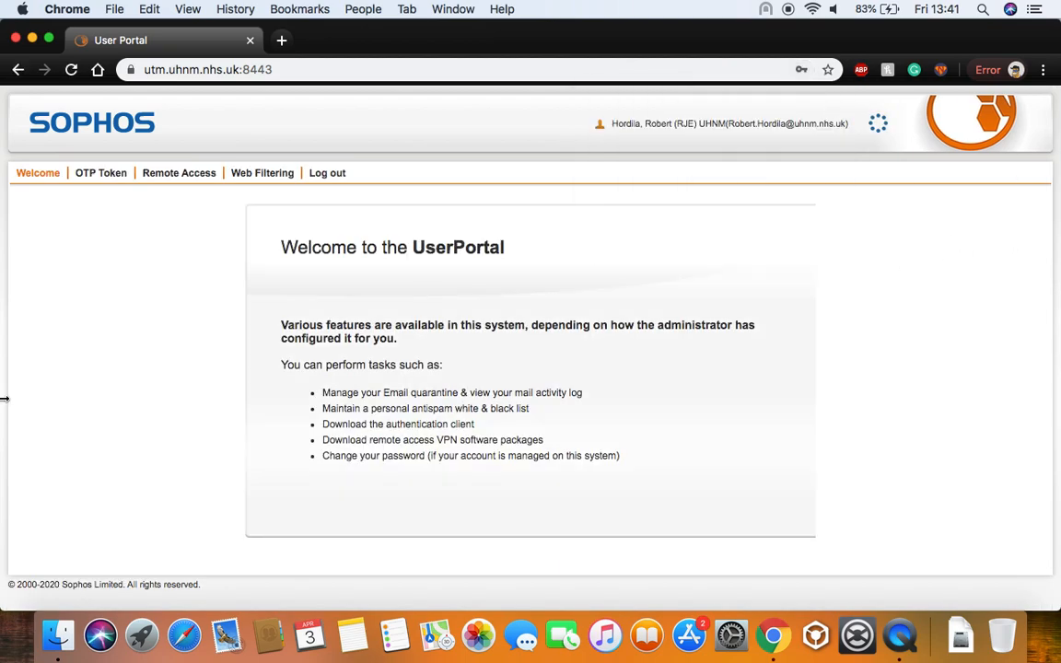
click(179, 175)
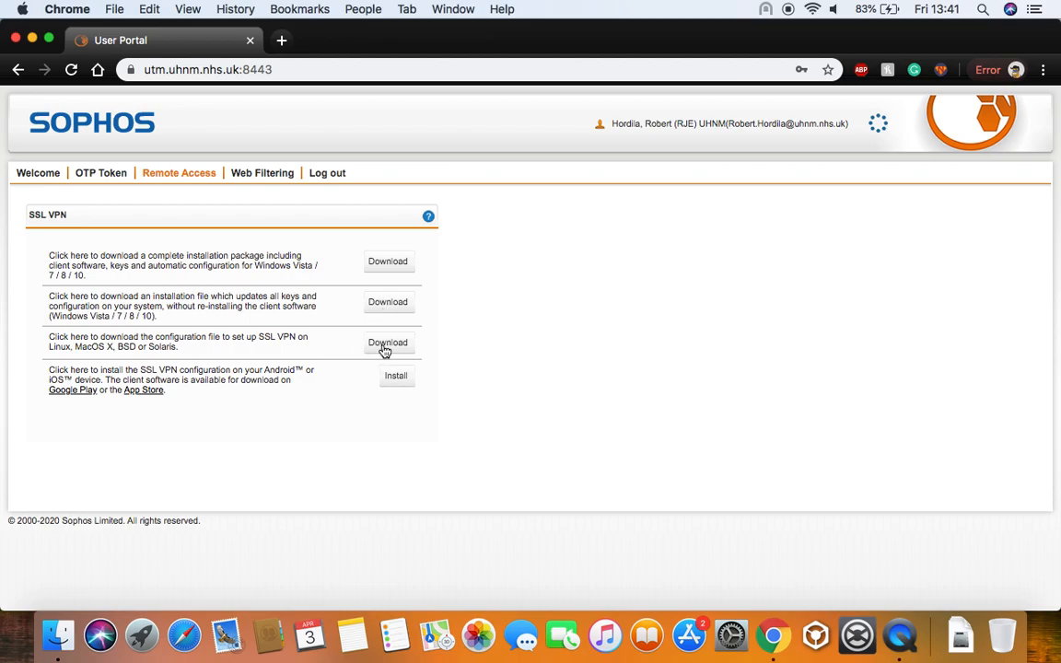
drag(63, 339, 91, 349)
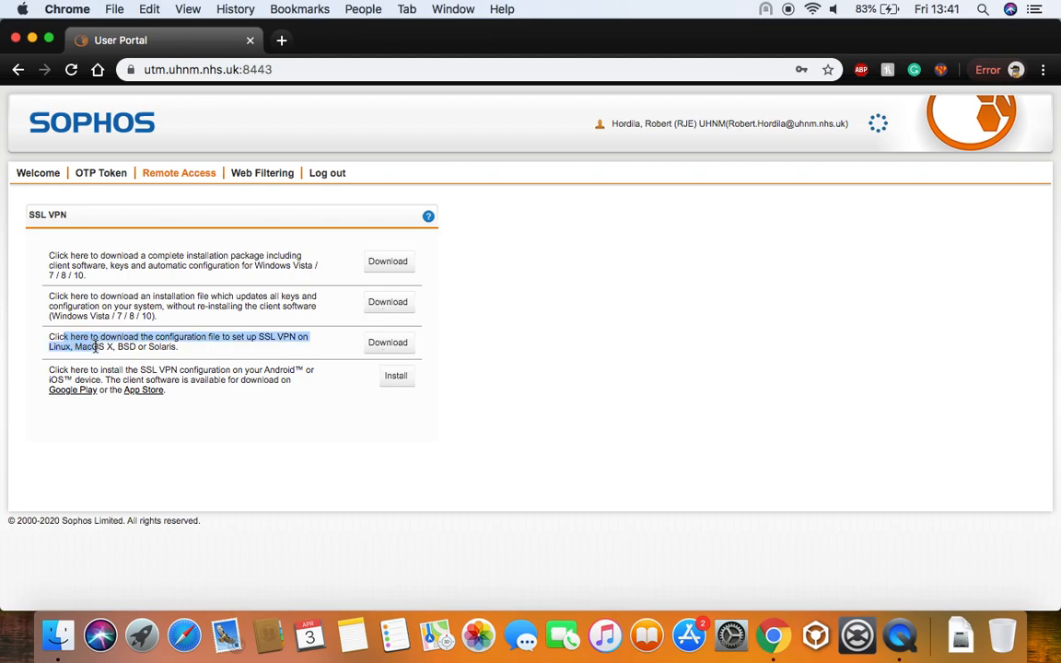
click(92, 349)
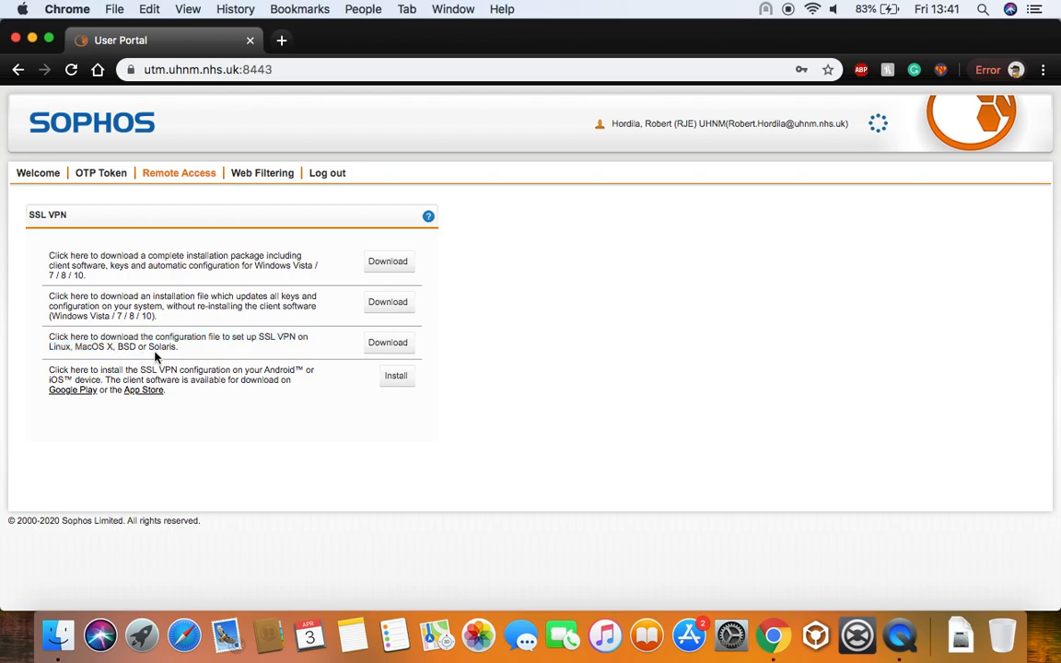
click(400, 357)
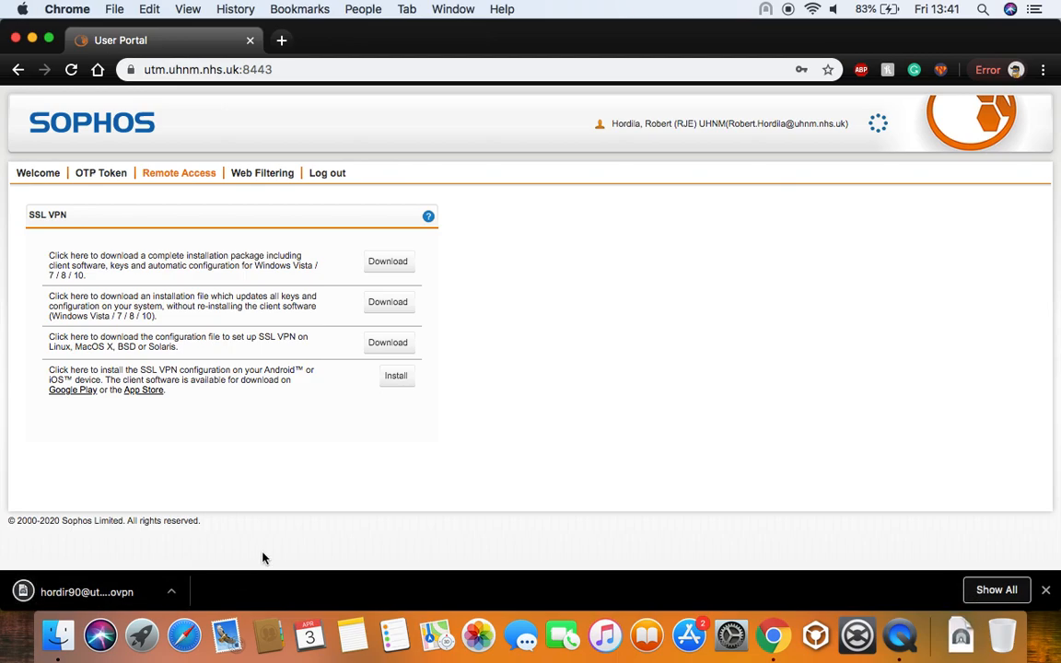
Open the downloaded .ovpn file and install it for Only Me with the Mac password
click(106, 597)
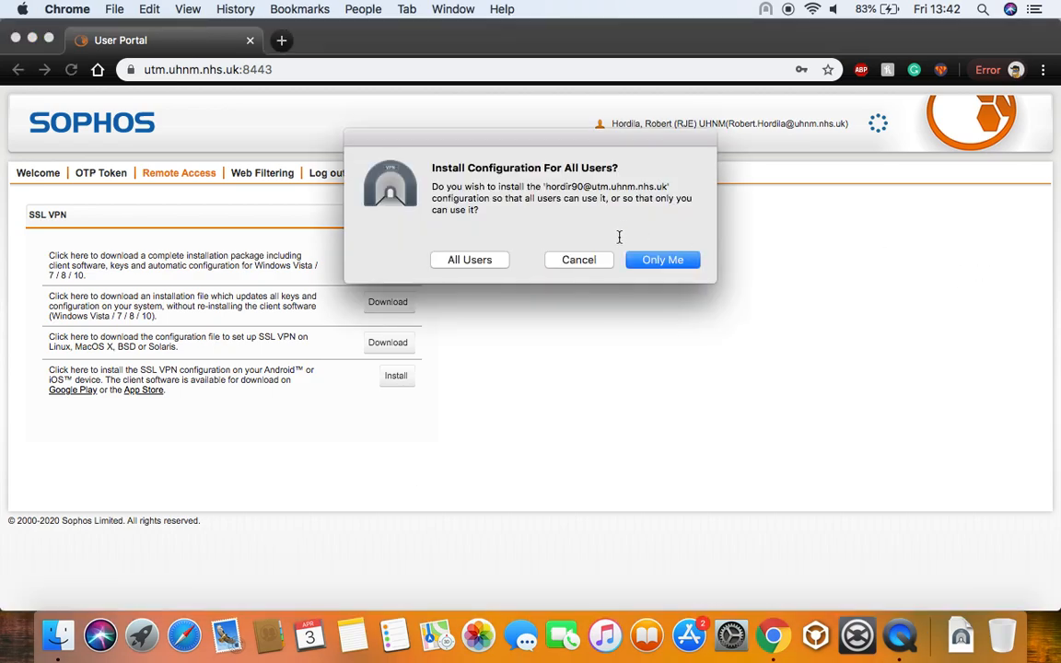
click(663, 260)
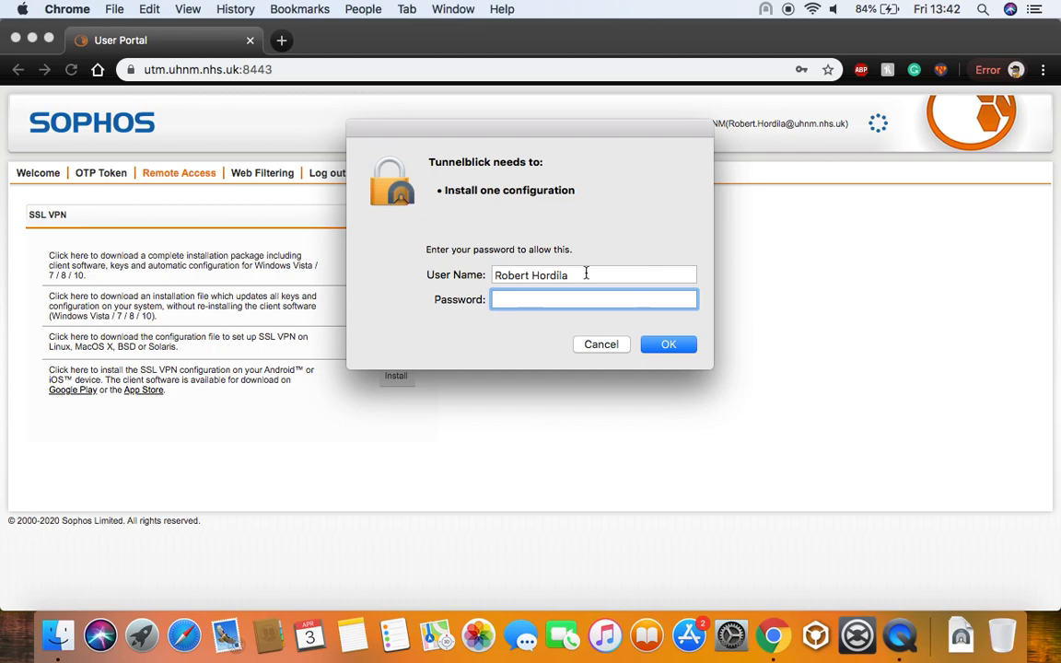
text(•••••••••)
key(Return)
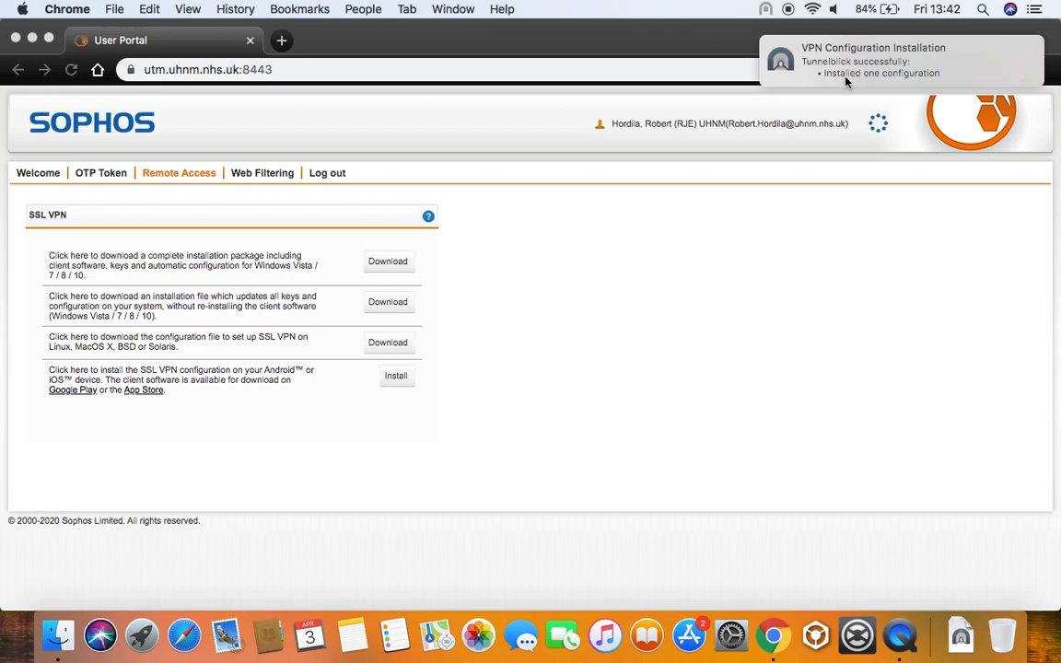
Minimise Chrome and bring up Tunnelblick's VPN Details window, then close it
click(32, 38)
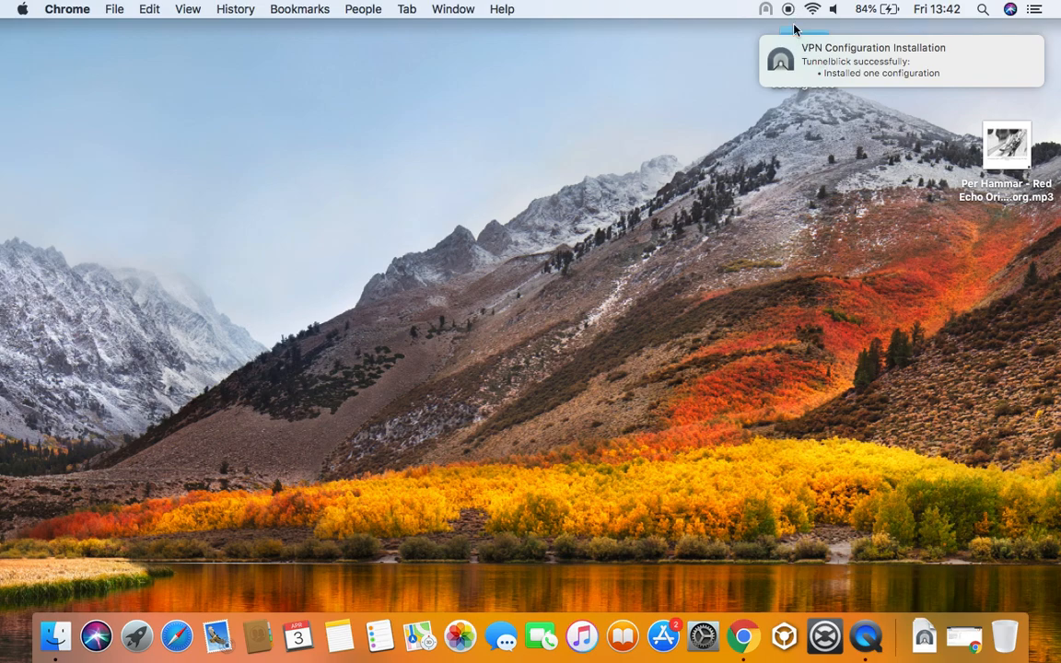
mouse_move(770, 18)
click(767, 13)
click(768, 14)
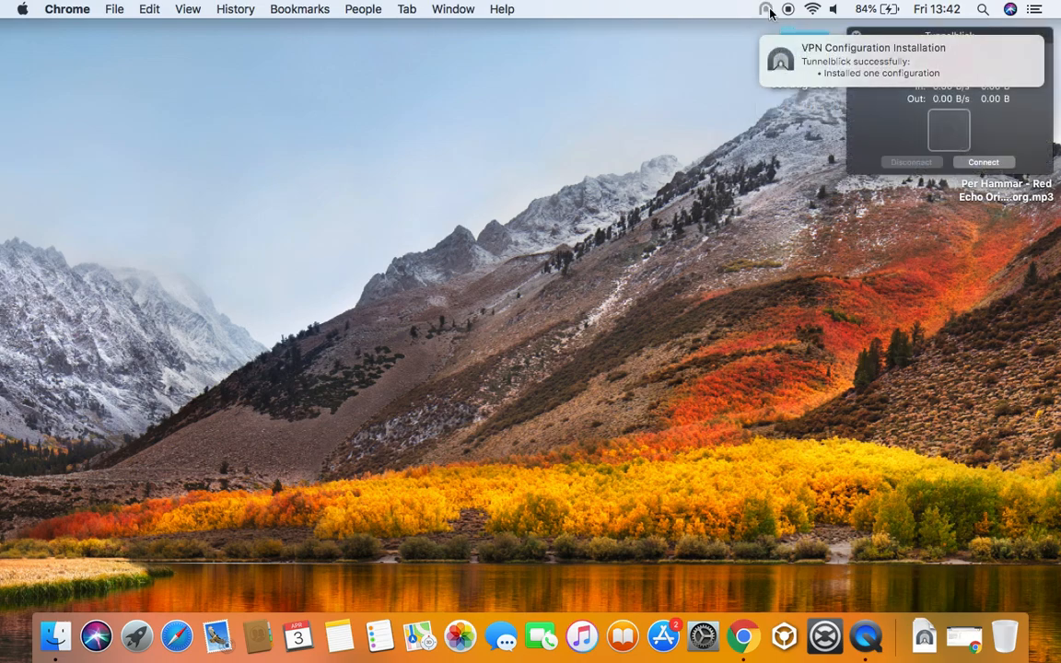
click(923, 39)
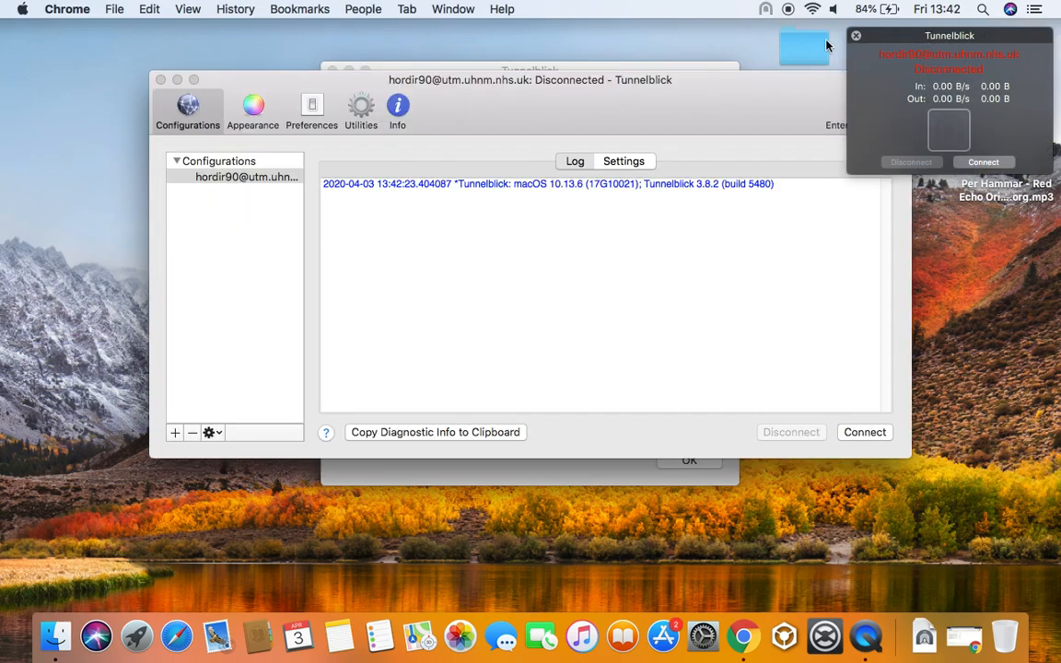
drag(543, 85, 515, 79)
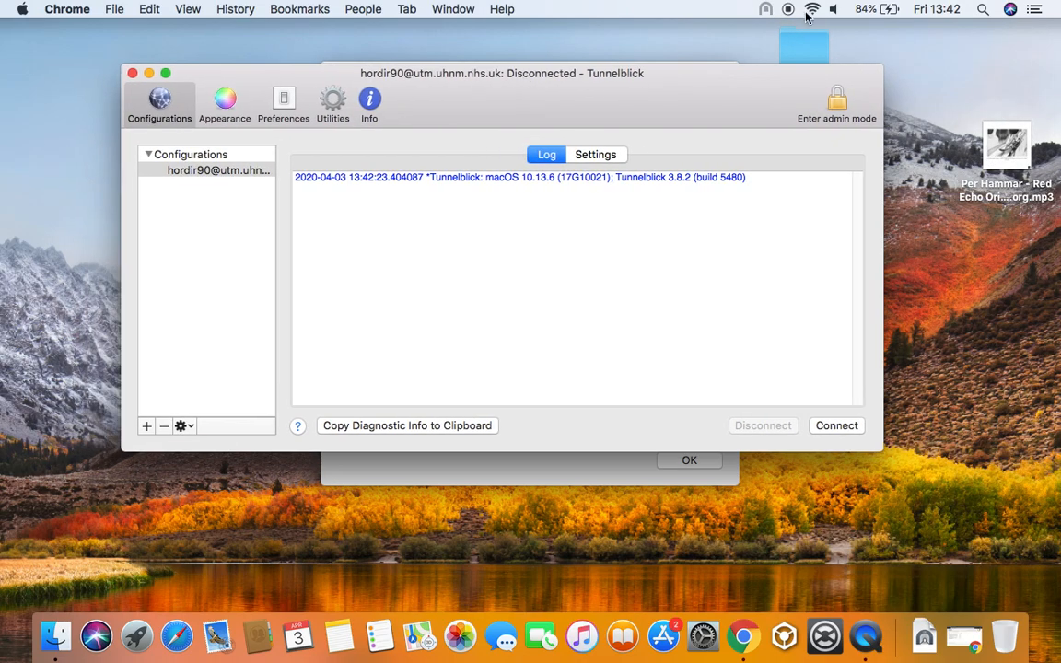
click(132, 73)
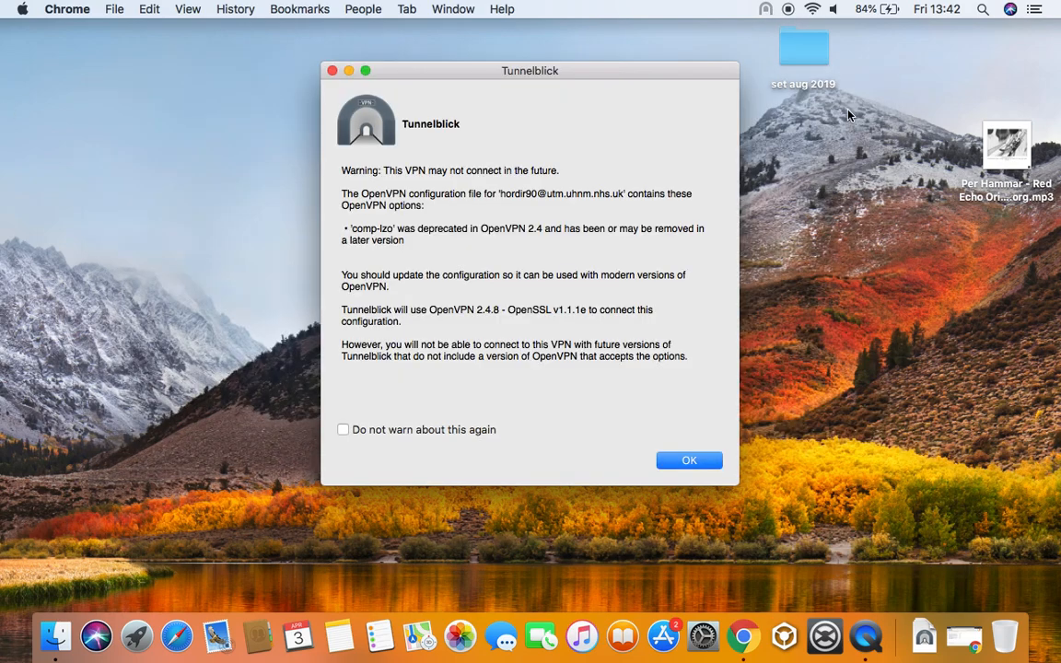
Tick 'Do not warn about this again' on the OpenVPN warning and reopen VPN Details
click(489, 430)
click(698, 468)
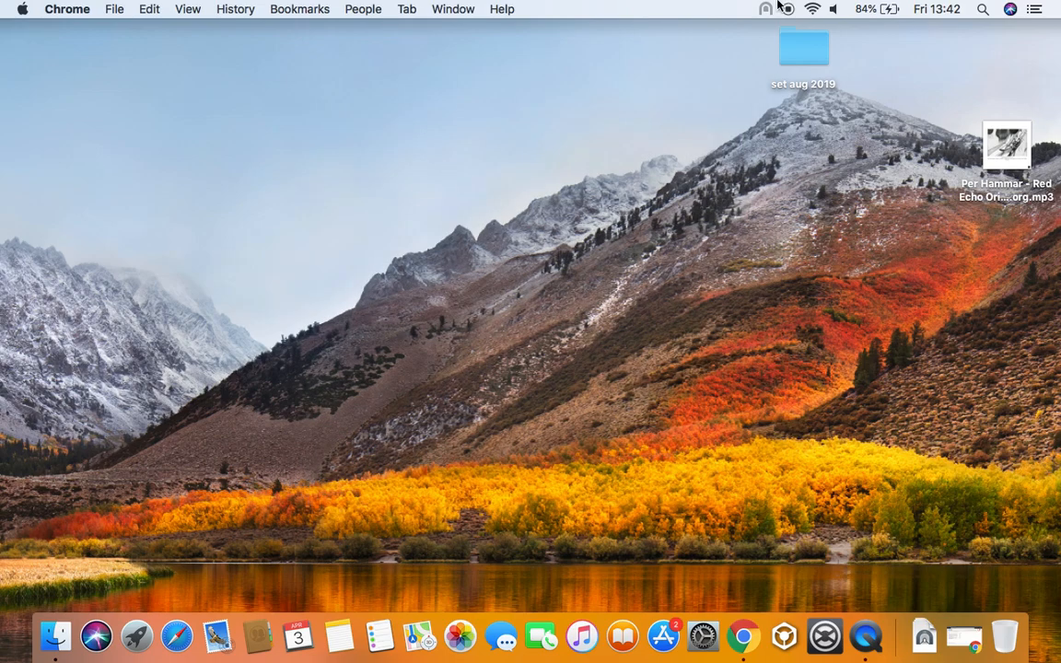
mouse_move(765, 14)
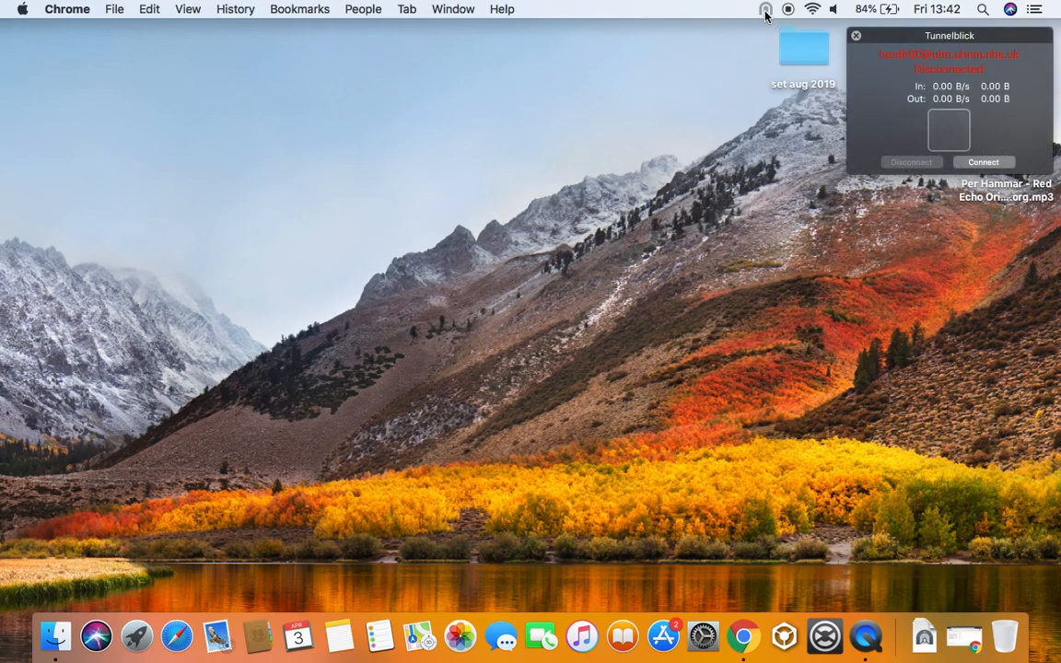
click(765, 11)
click(779, 50)
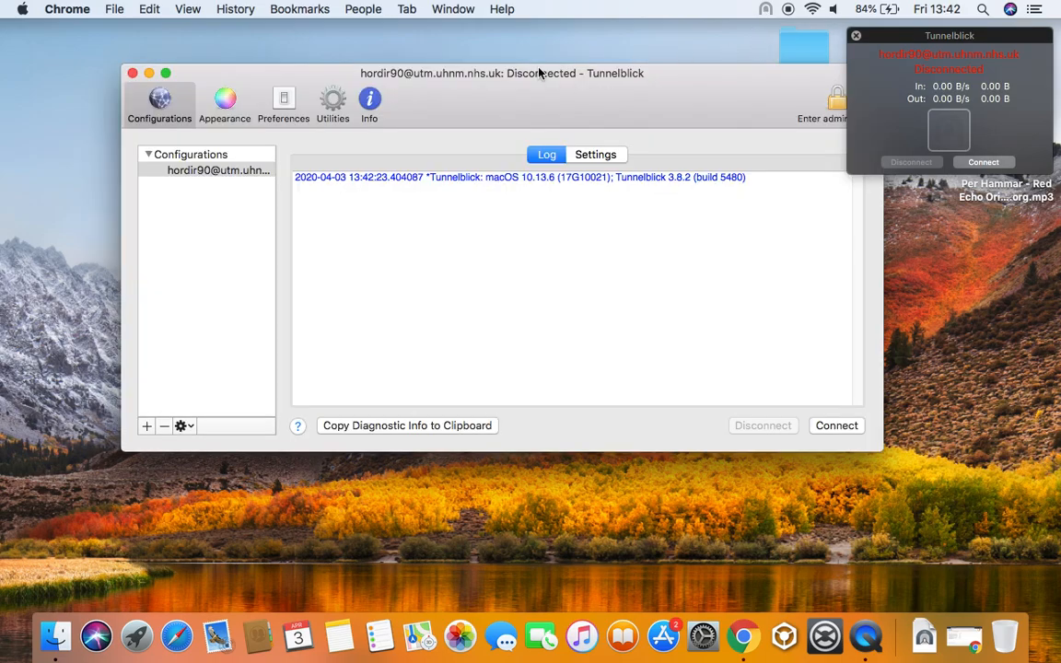
drag(539, 73, 517, 94)
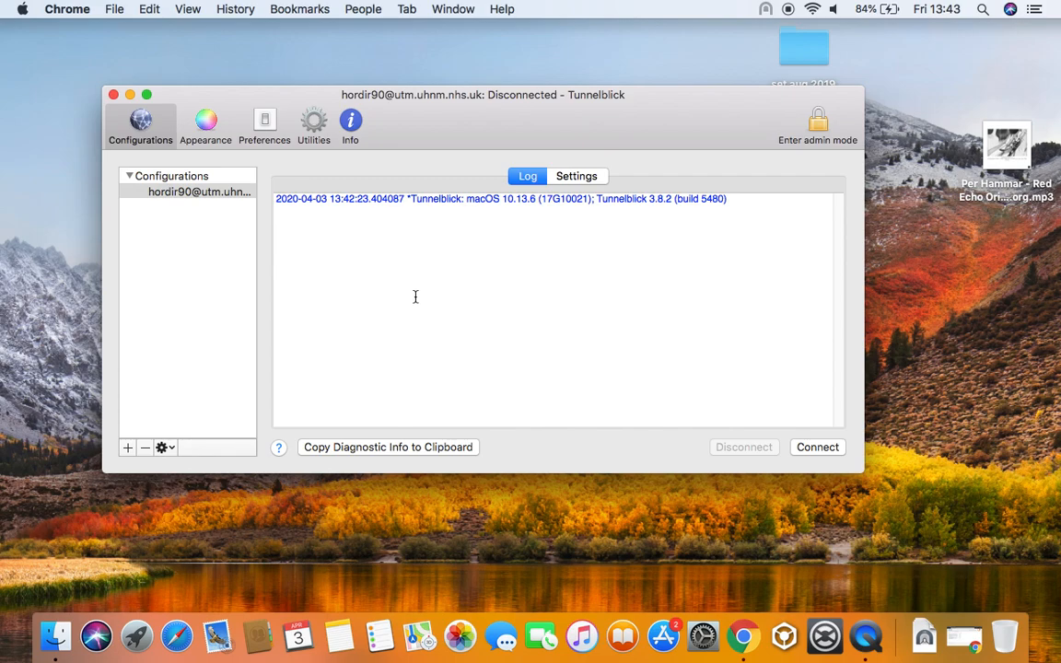
drag(391, 114, 420, 104)
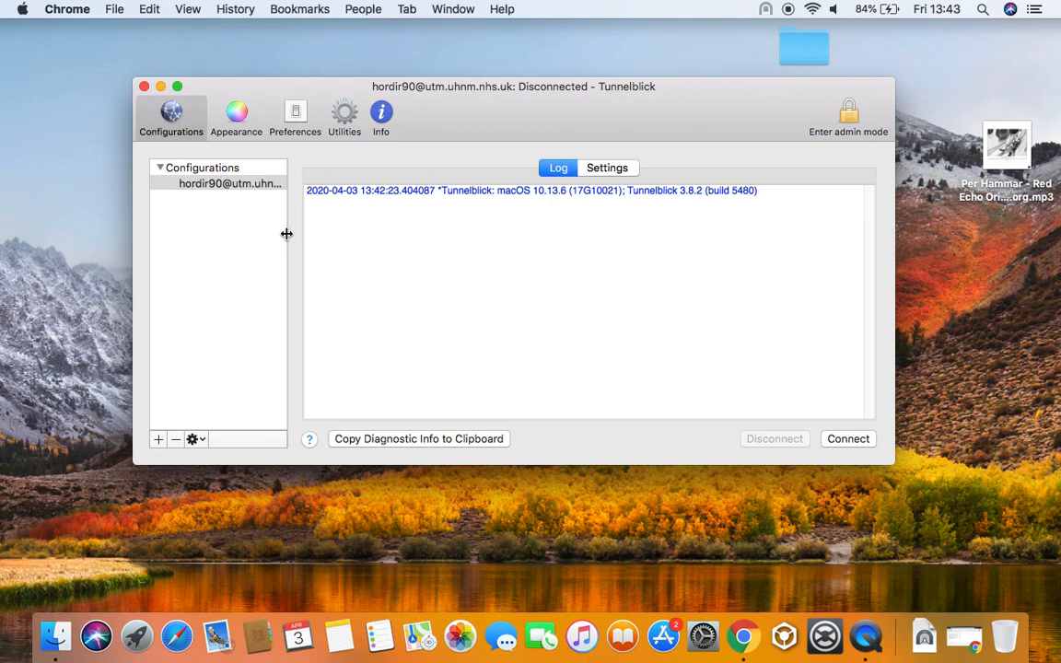
Close the VPN details window, try connecting the Sophos VPN, then cancel the login prompt
click(142, 88)
click(764, 11)
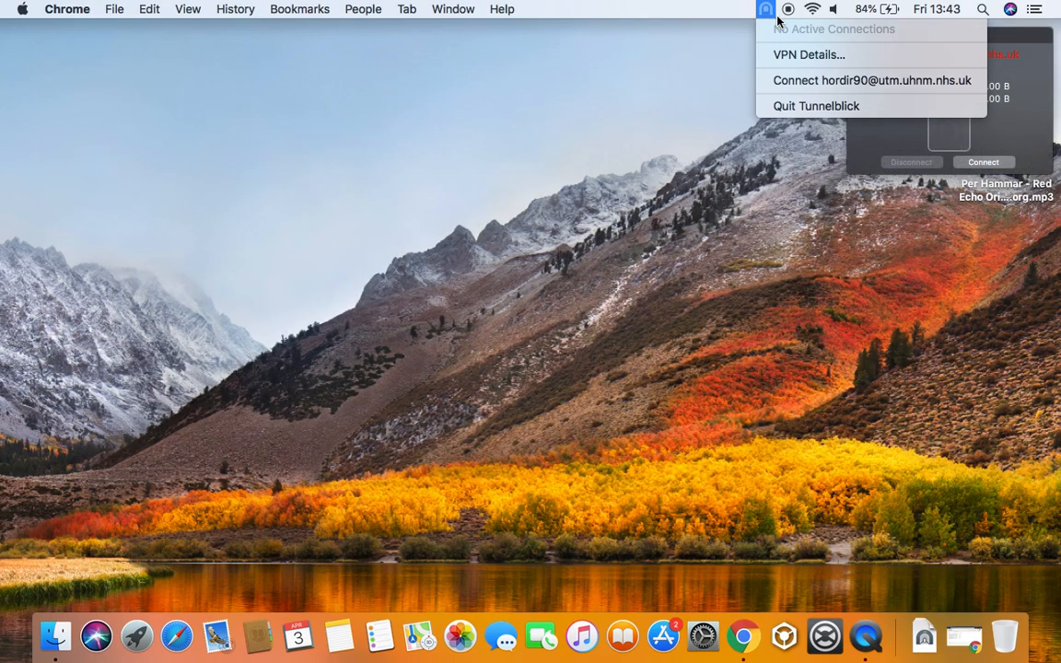
click(1014, 48)
click(772, 13)
click(772, 13)
click(763, 11)
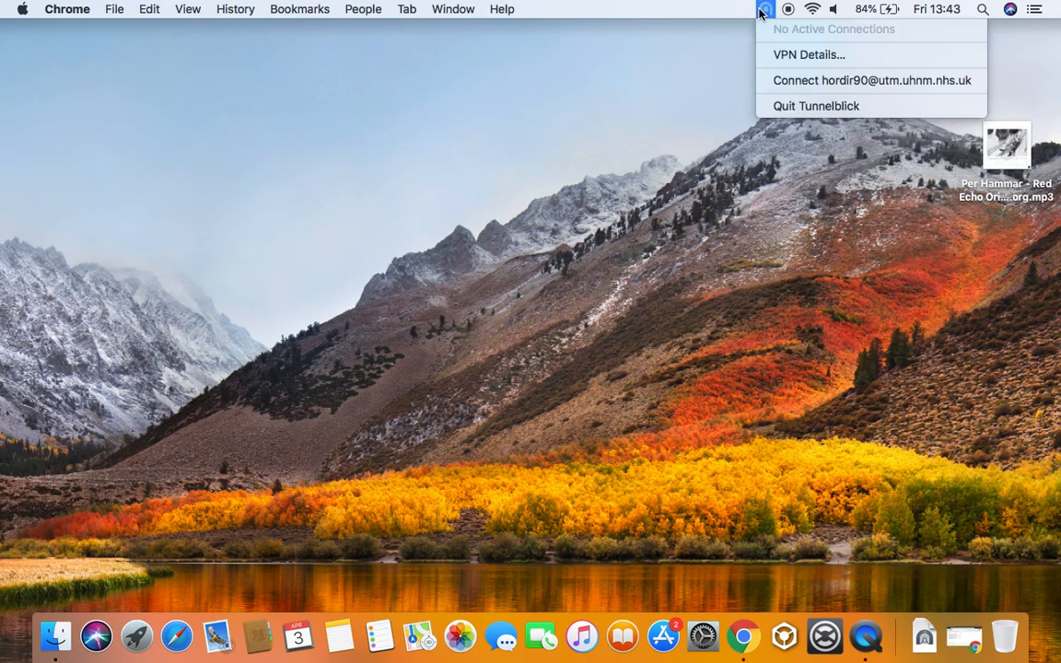
click(767, 12)
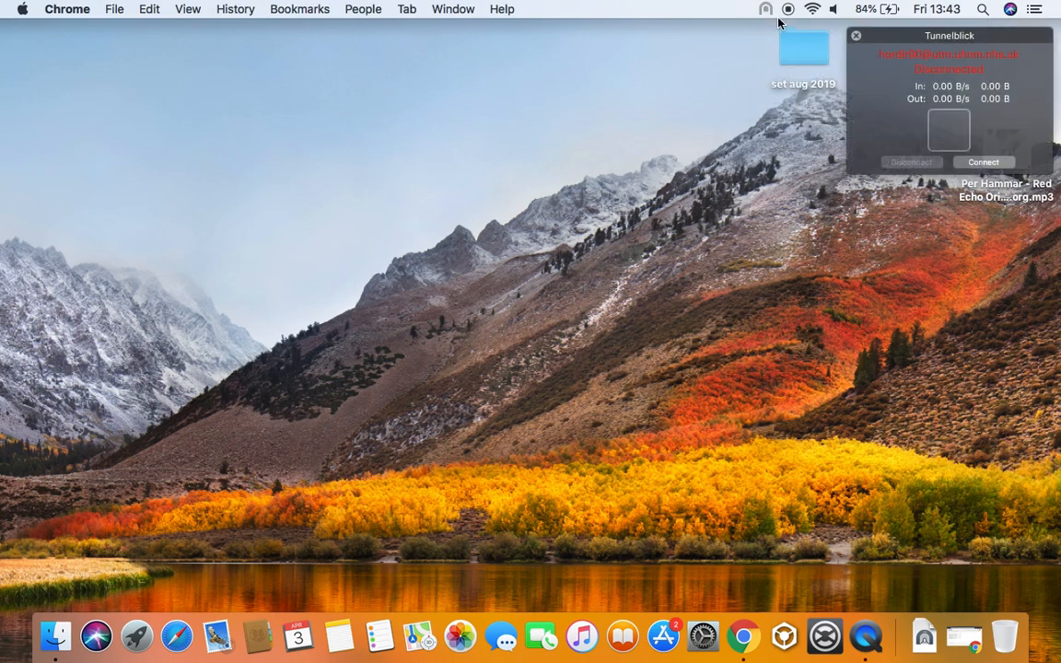
click(984, 163)
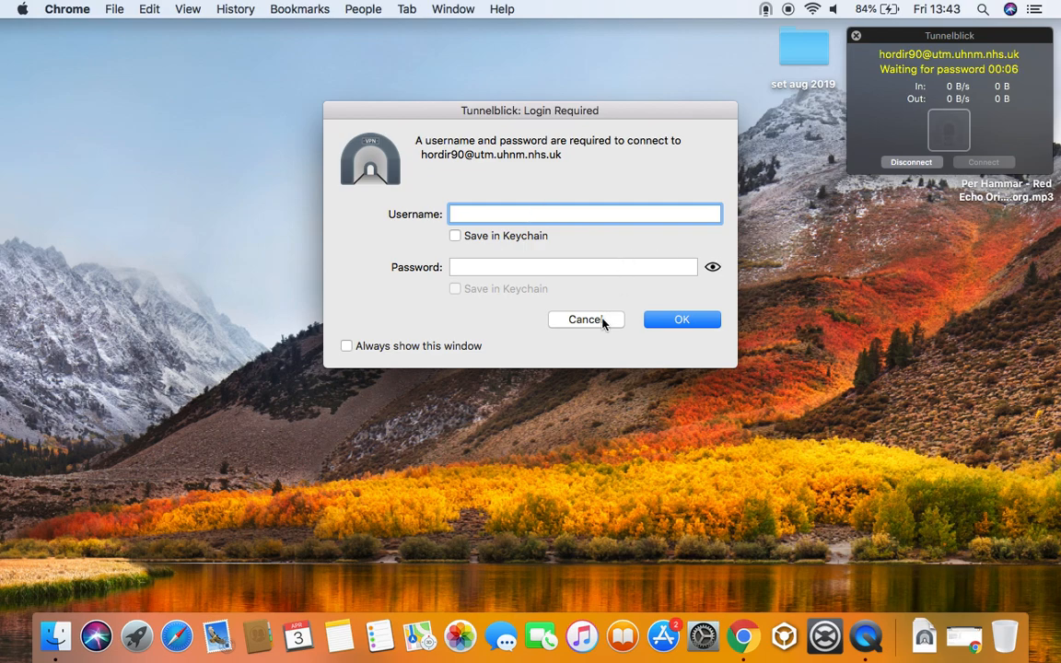
click(568, 318)
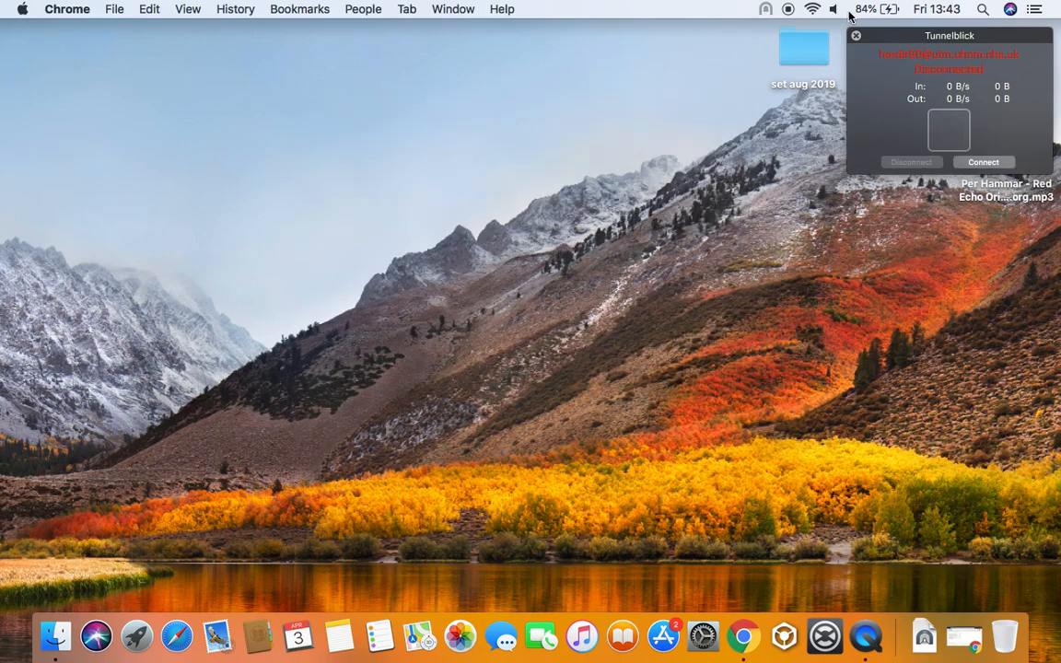
Show the menu-bar Wi-Fi network list, with NHS Wi-Fi connected
click(812, 9)
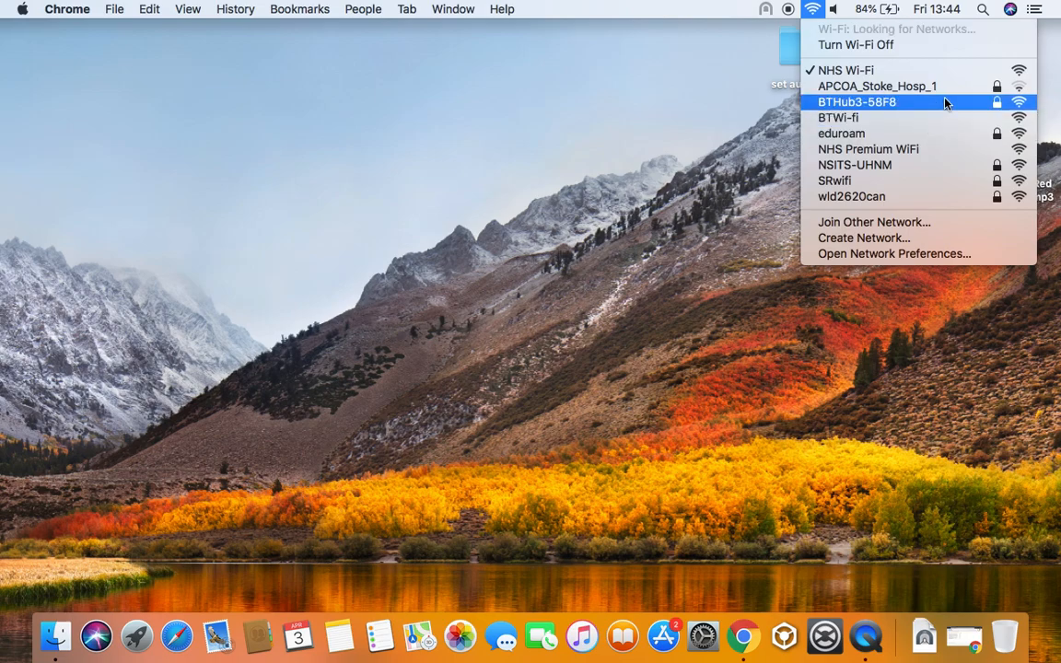
Restart Wi-Fi by turning it off and back on
click(898, 44)
click(811, 9)
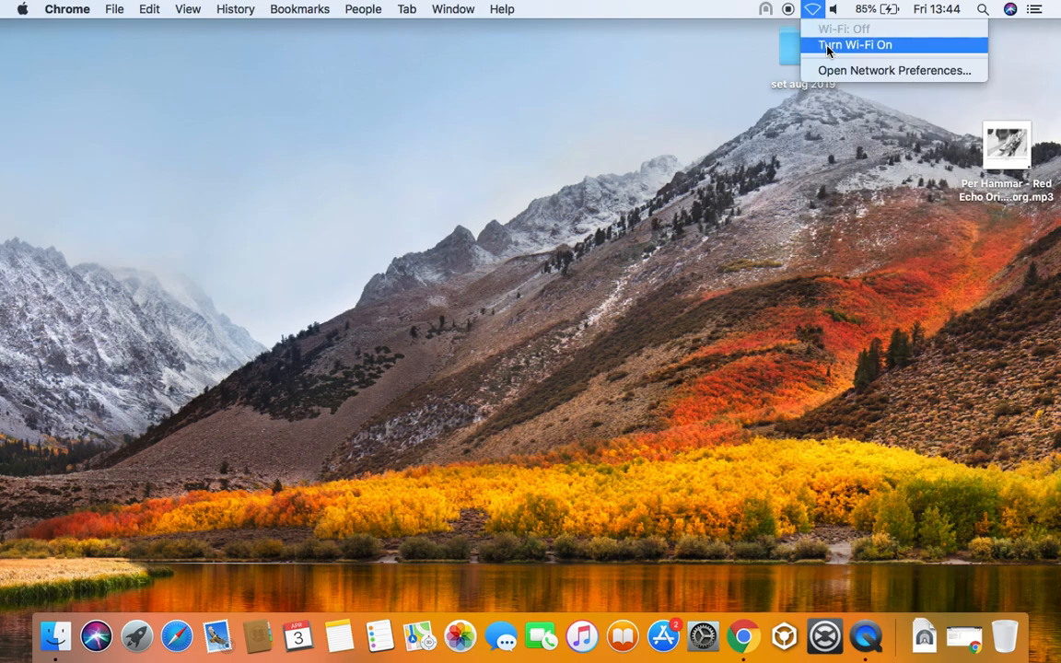
click(836, 46)
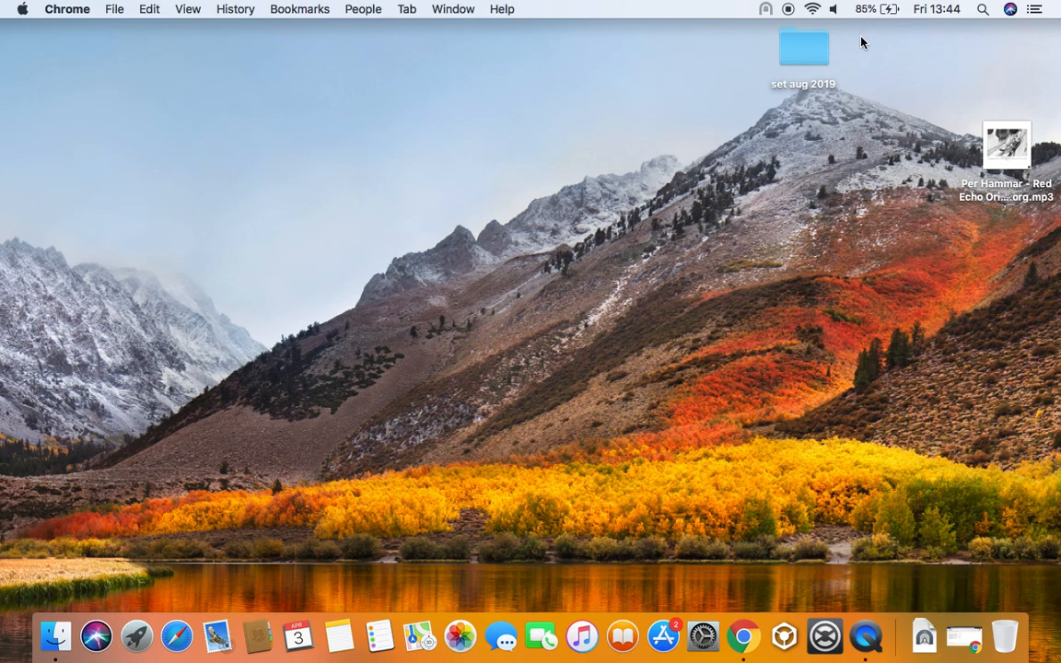
Join the iPhone personal hotspot with its password and confirm it is connected
click(811, 9)
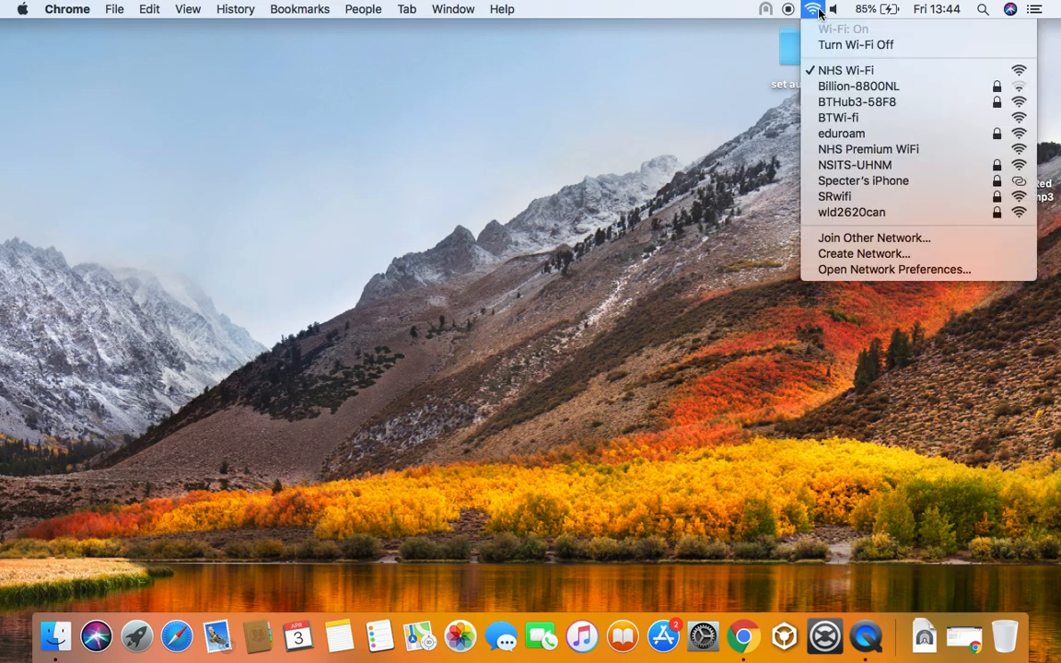
click(868, 182)
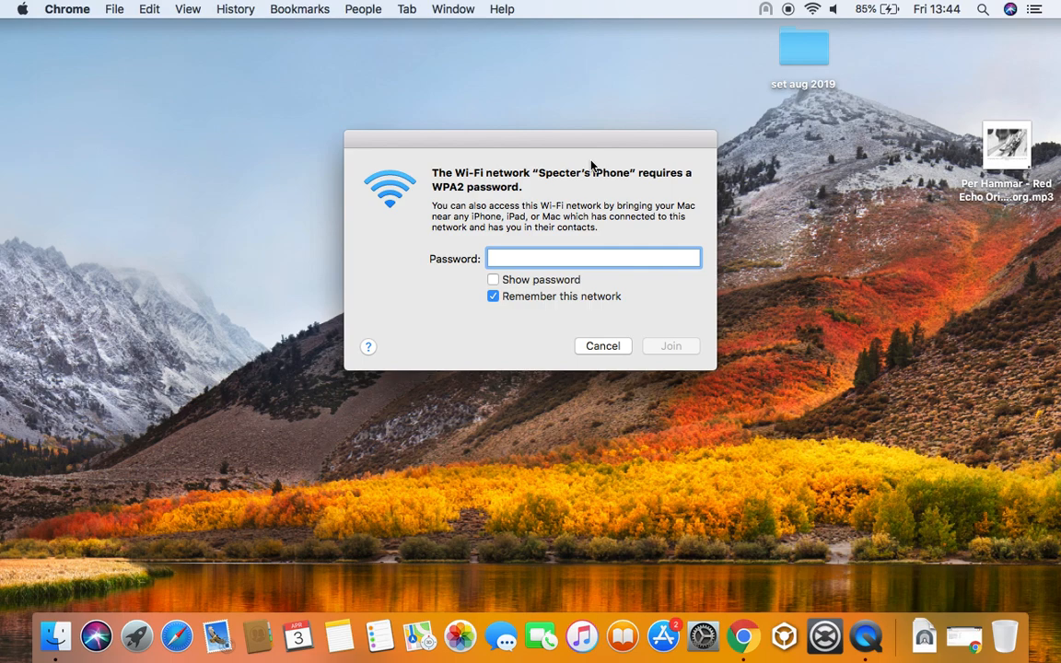
text(•••••)
key(BackSpace)
key(BackSpace)
key(BackSpace)
key(BackSpace)
key(BackSpace)
text(••••••••)
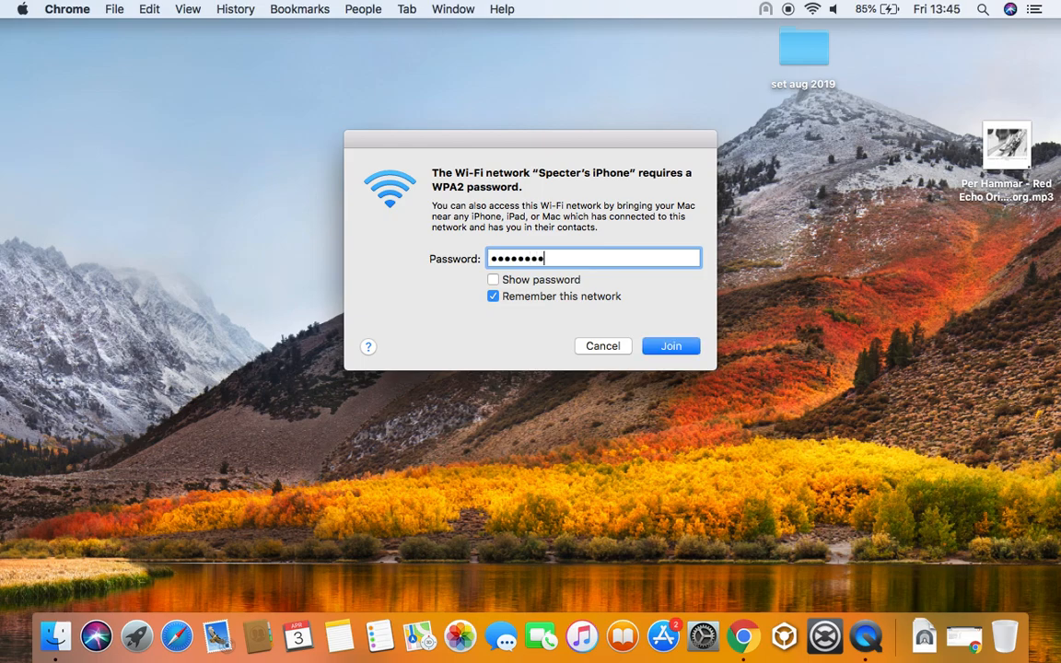
click(670, 357)
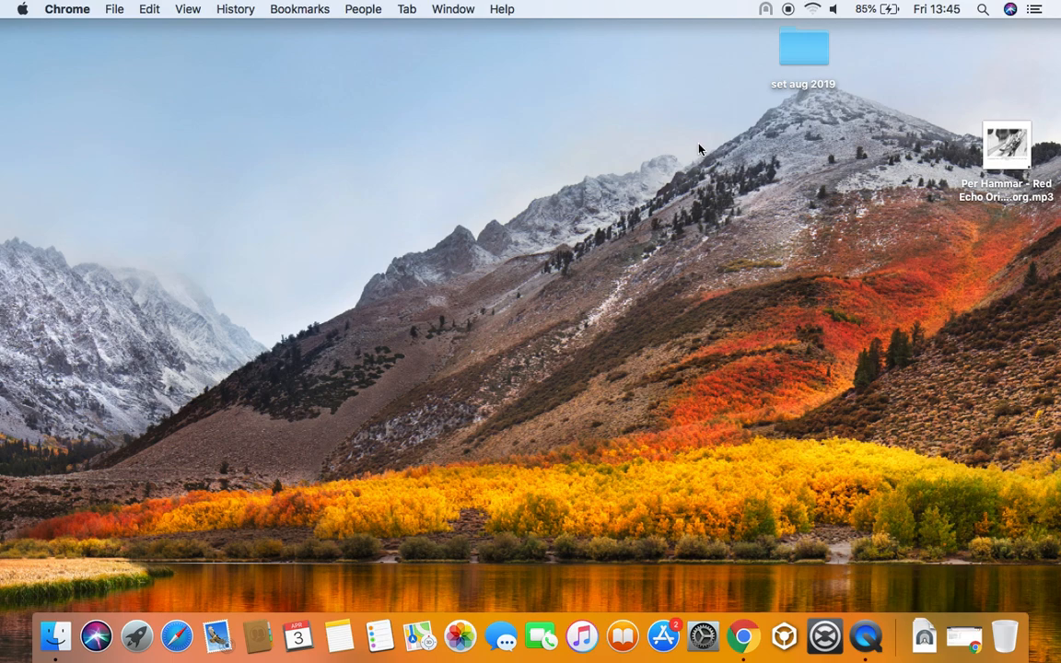
click(813, 10)
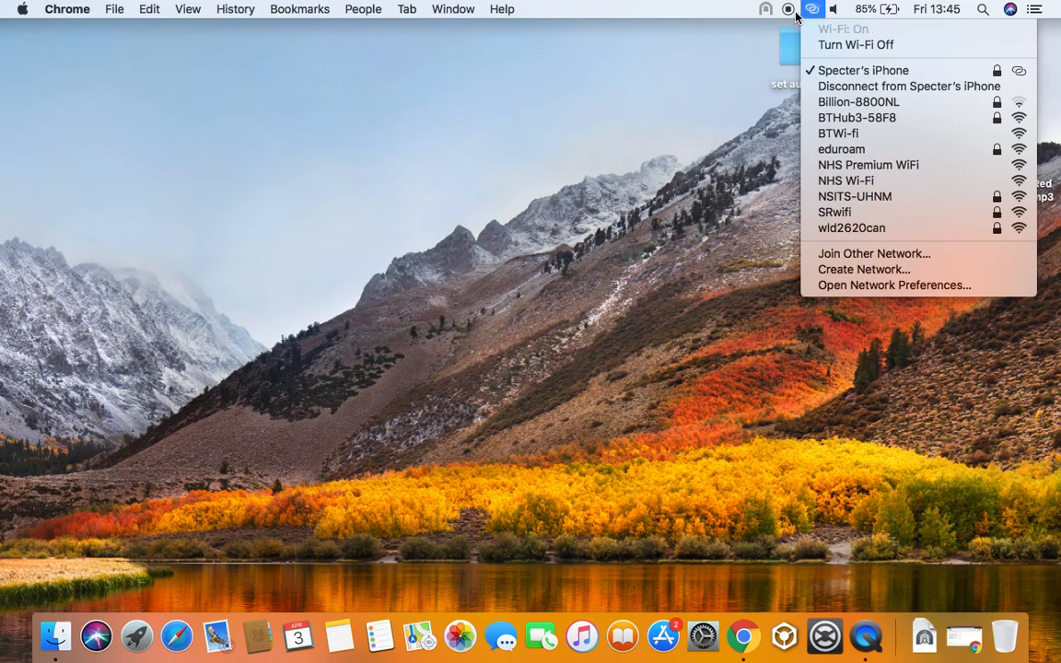
Start connecting the Sophos VPN and enter the VPN username and password
click(682, 86)
mouse_move(764, 13)
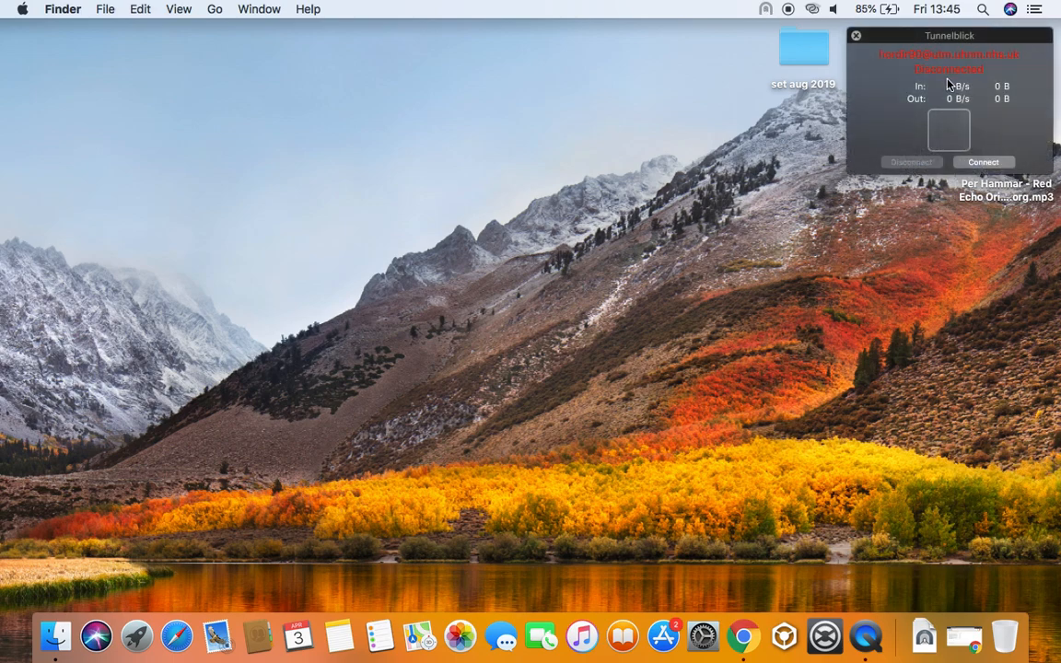
click(981, 163)
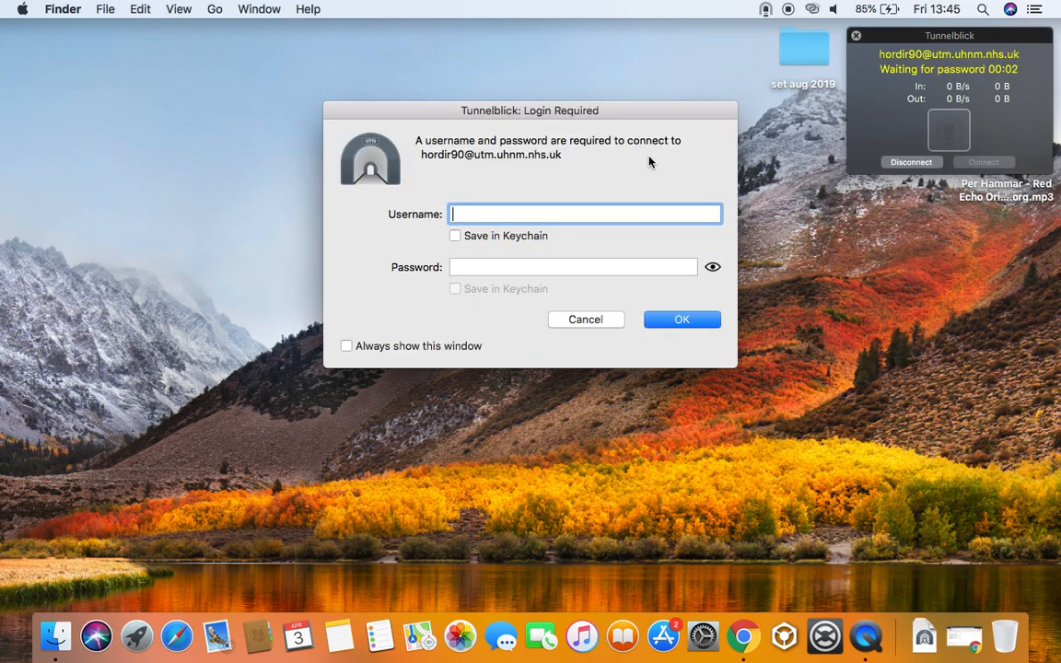
key(Tab)
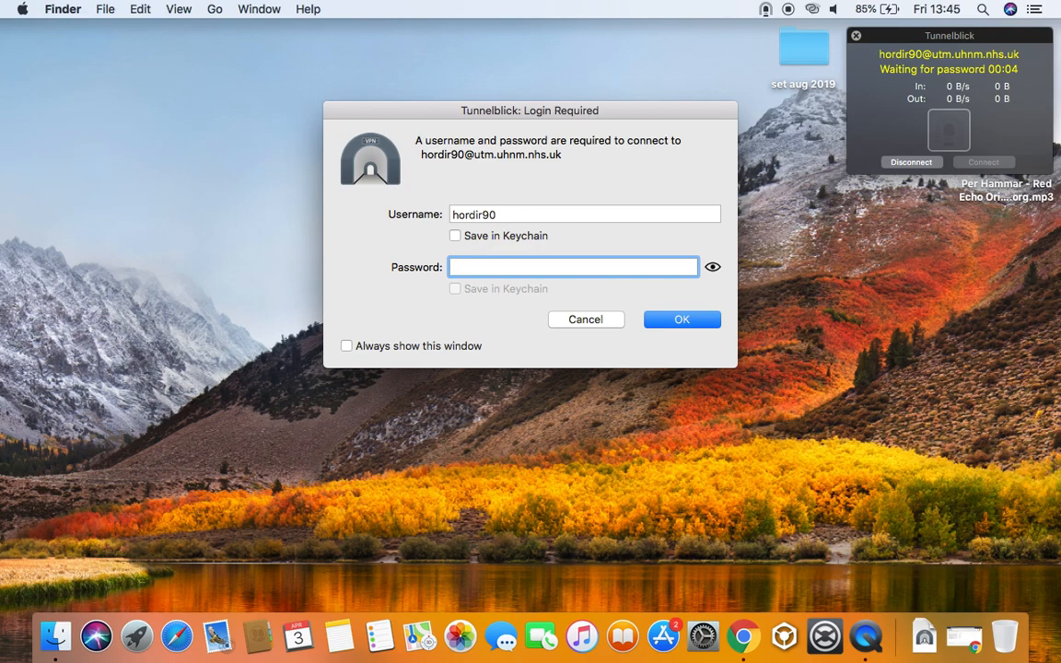
text(•••••••••••••)
Retype the password, save the username in the Keychain, and submit the login
key(super+a)
text(•••••••••••••)
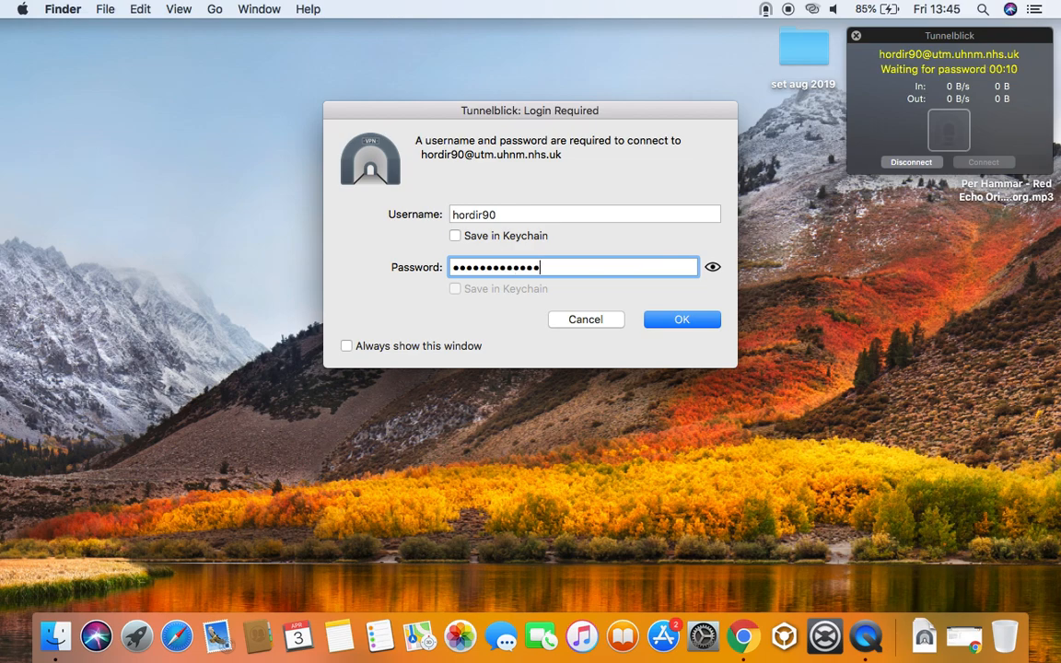
text(•)
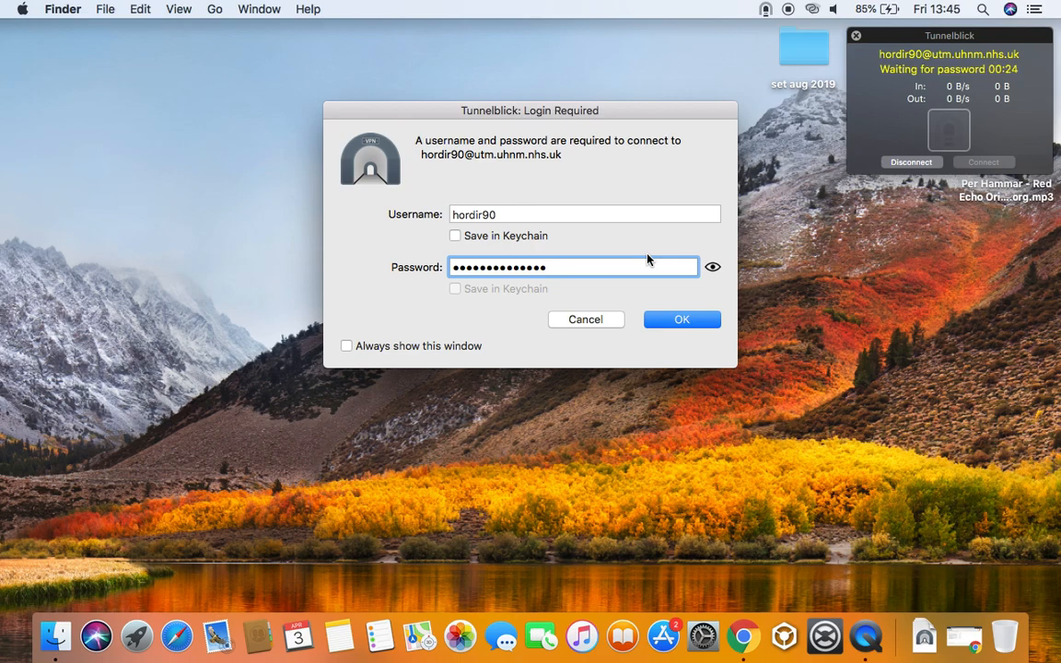
text(••••••)
click(703, 320)
click(492, 238)
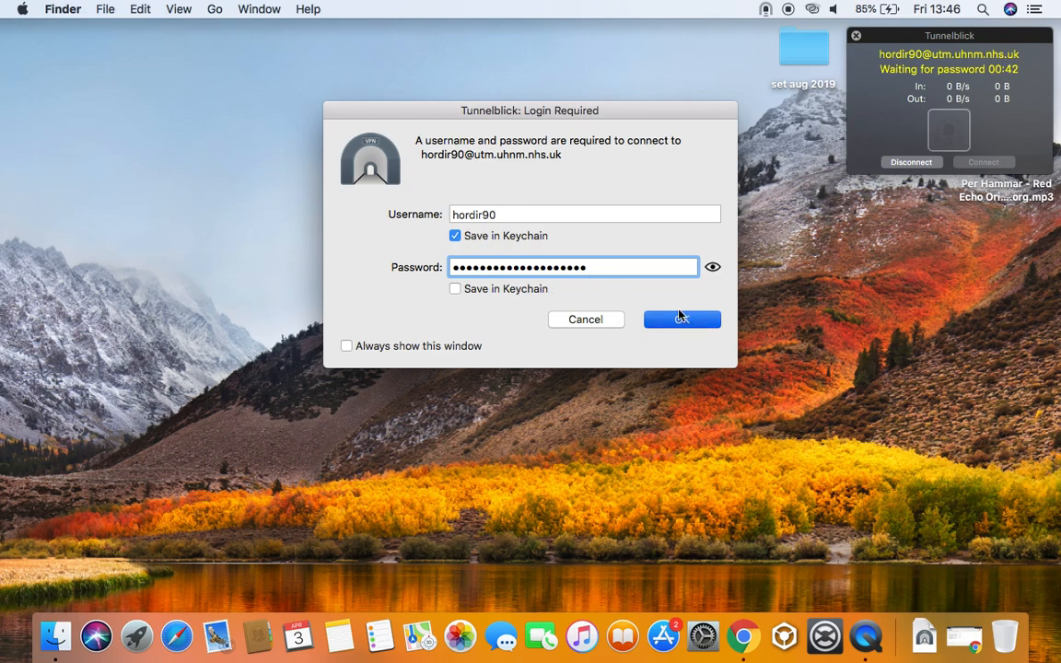
key(super+a)
text(***)
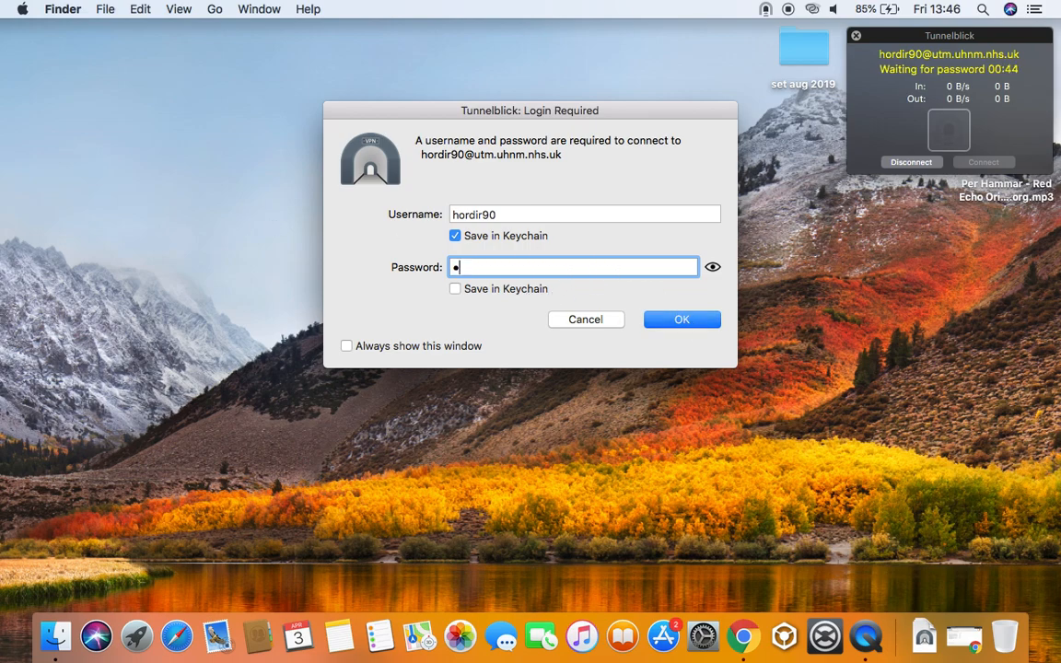
text(*************)
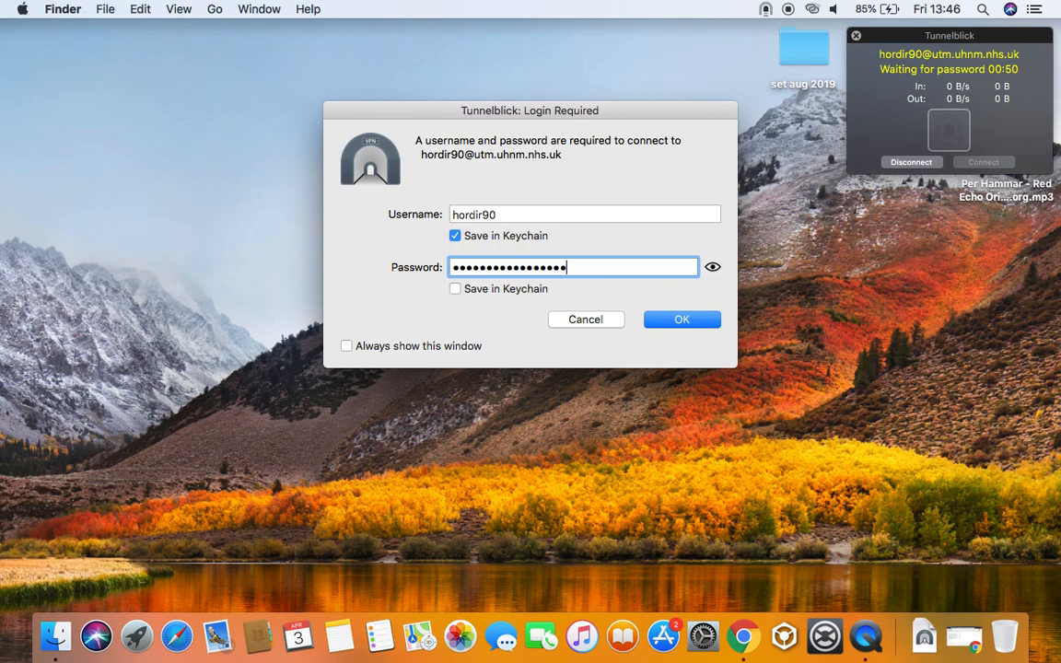
text(***)
click(679, 320)
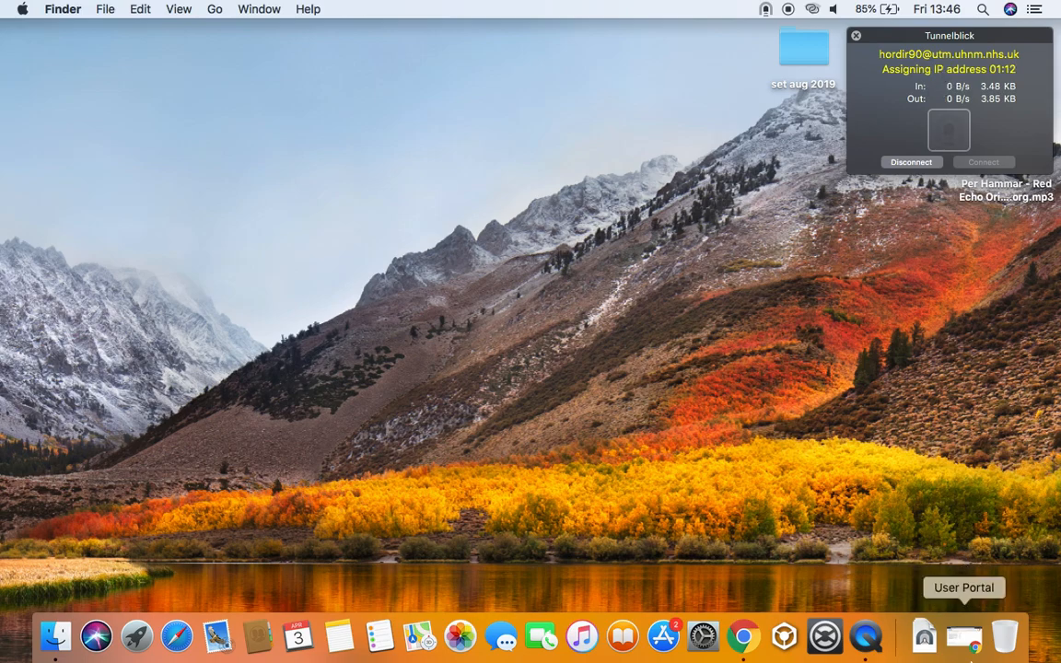
Close the Sophos User Portal page, dismiss the DNS warning, and hide the VPN status panel
click(970, 658)
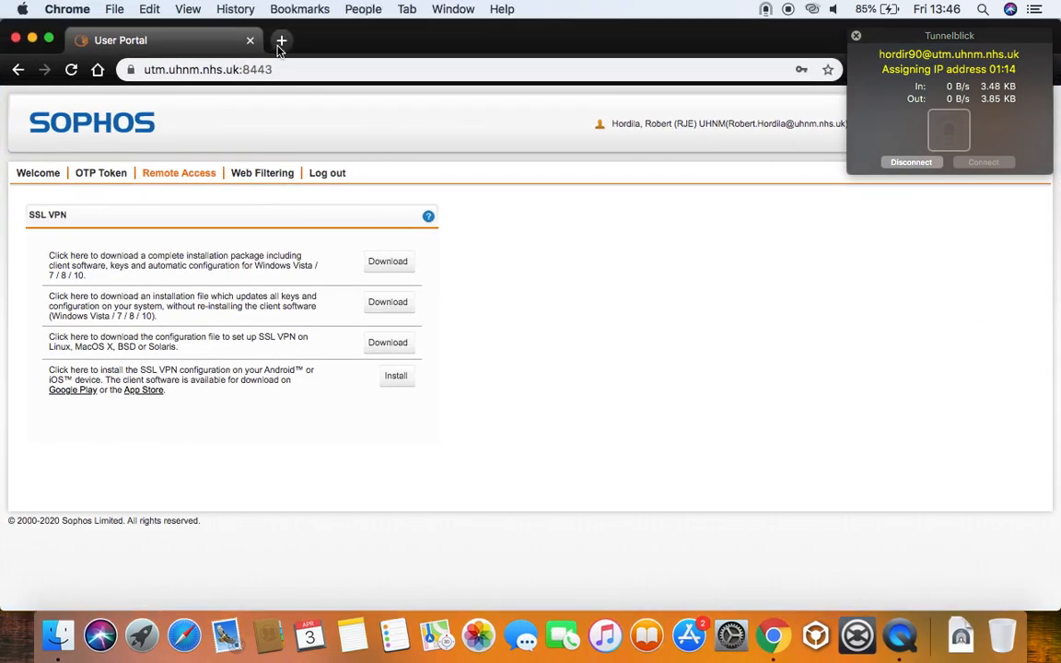
click(252, 41)
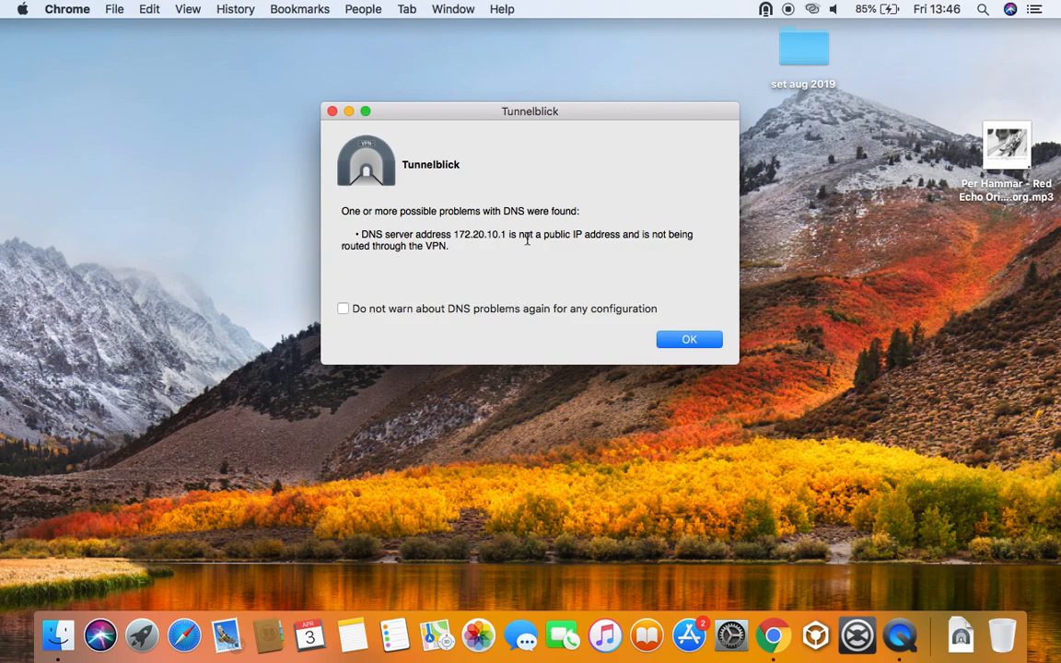
mouse_move(443, 314)
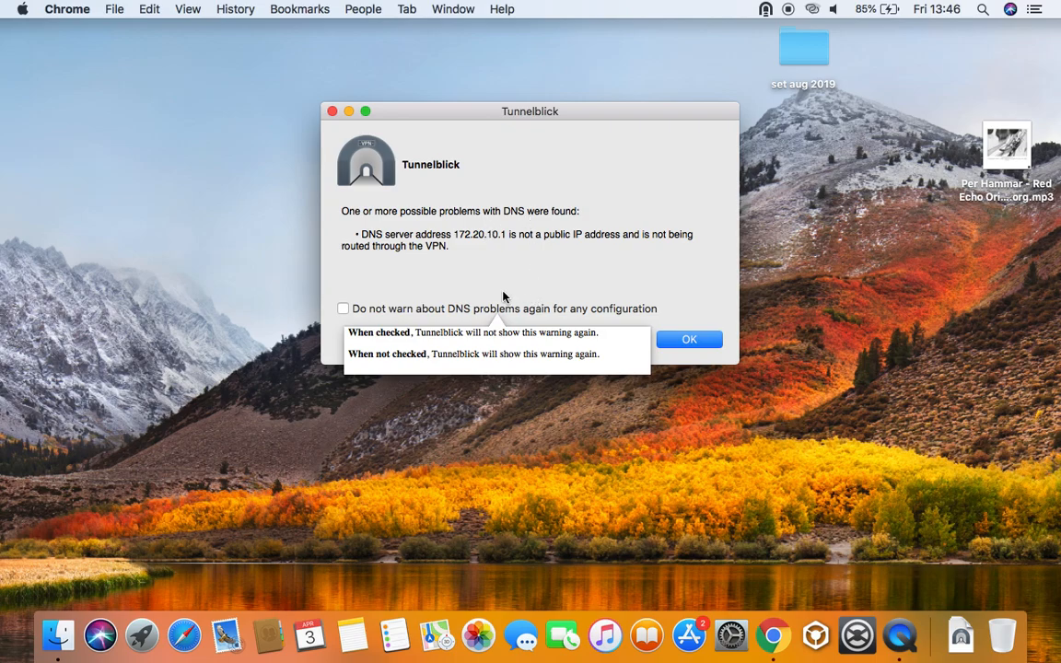
click(674, 341)
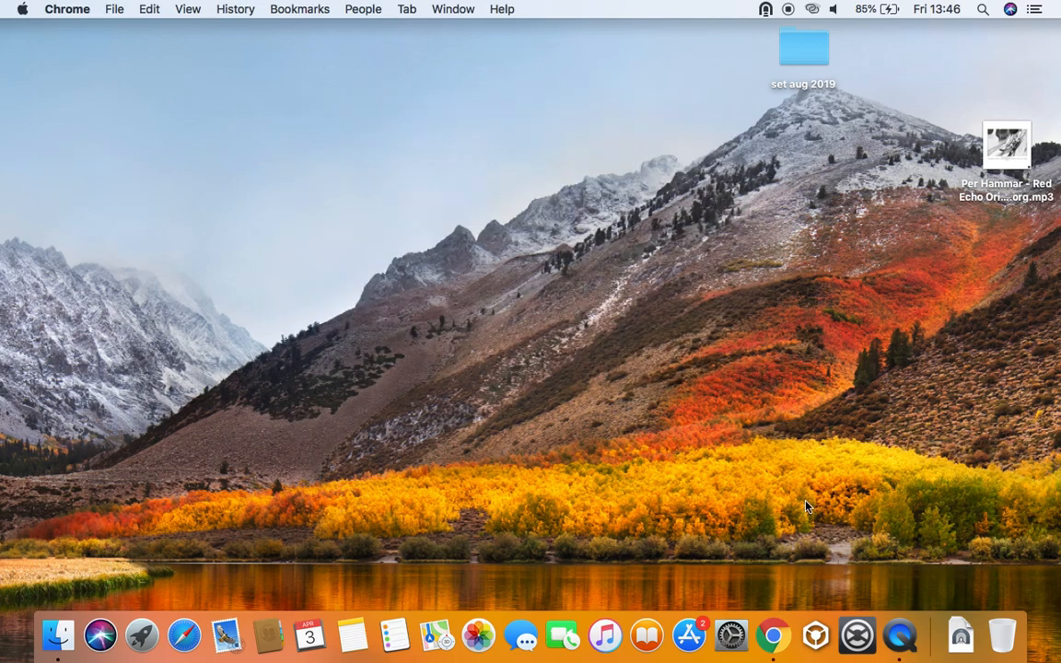
mouse_move(764, 14)
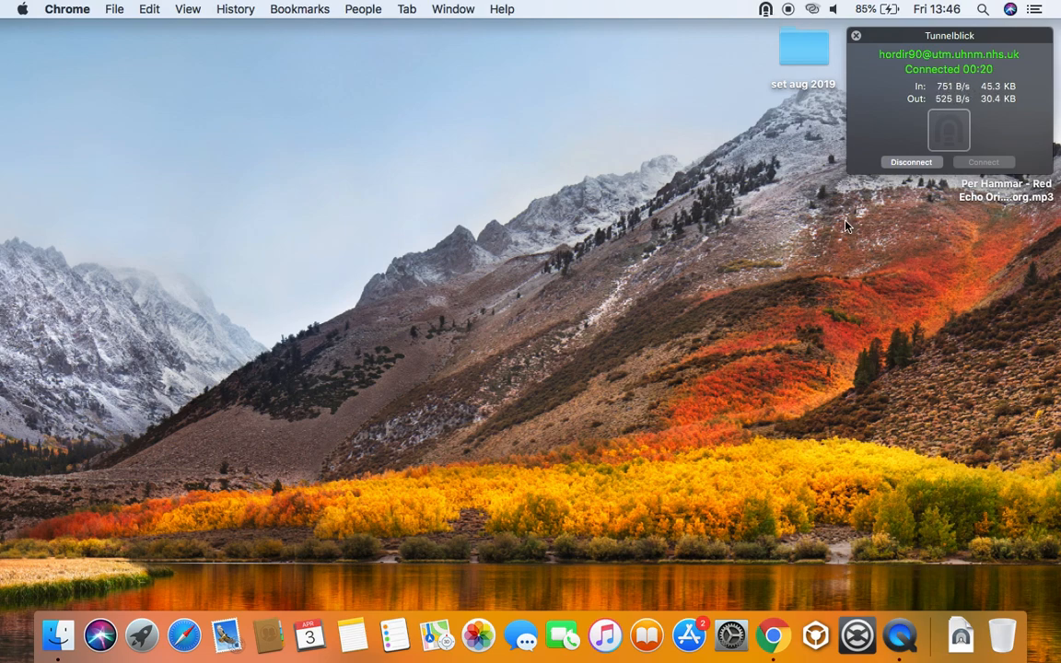
click(777, 375)
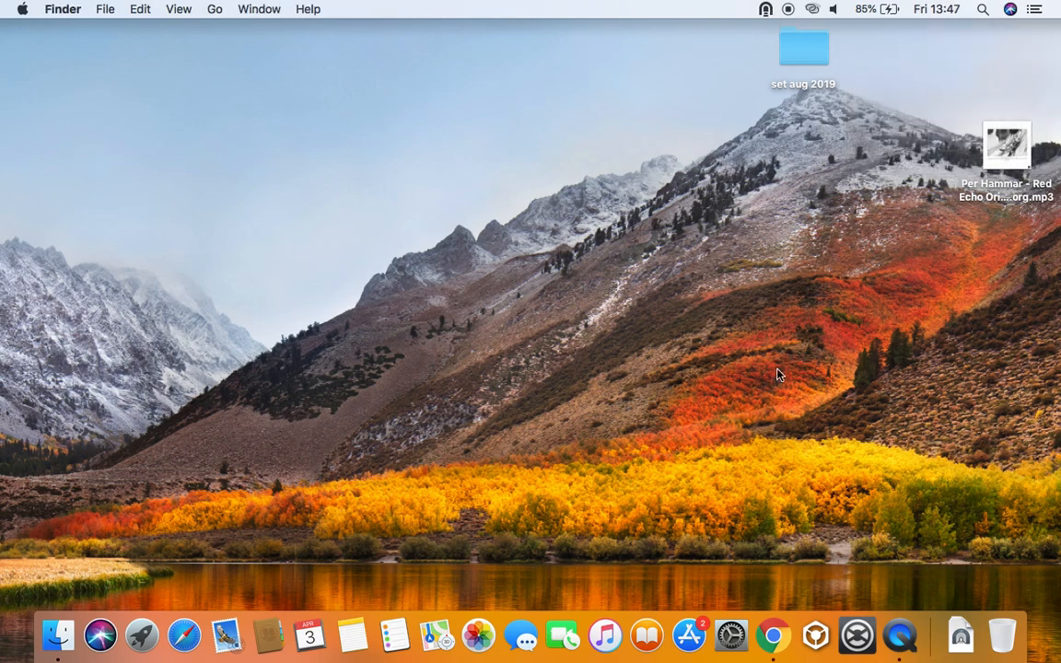
Launch the App Store from the Dock and disconnect the Sophos VPN in Tunnelblick
click(682, 636)
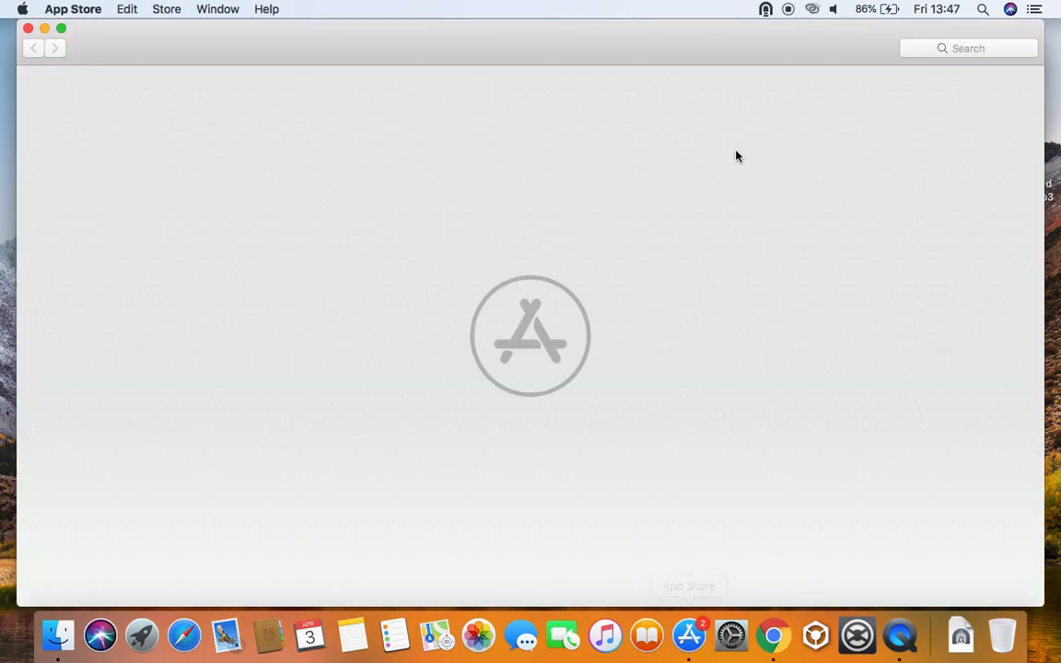
click(766, 11)
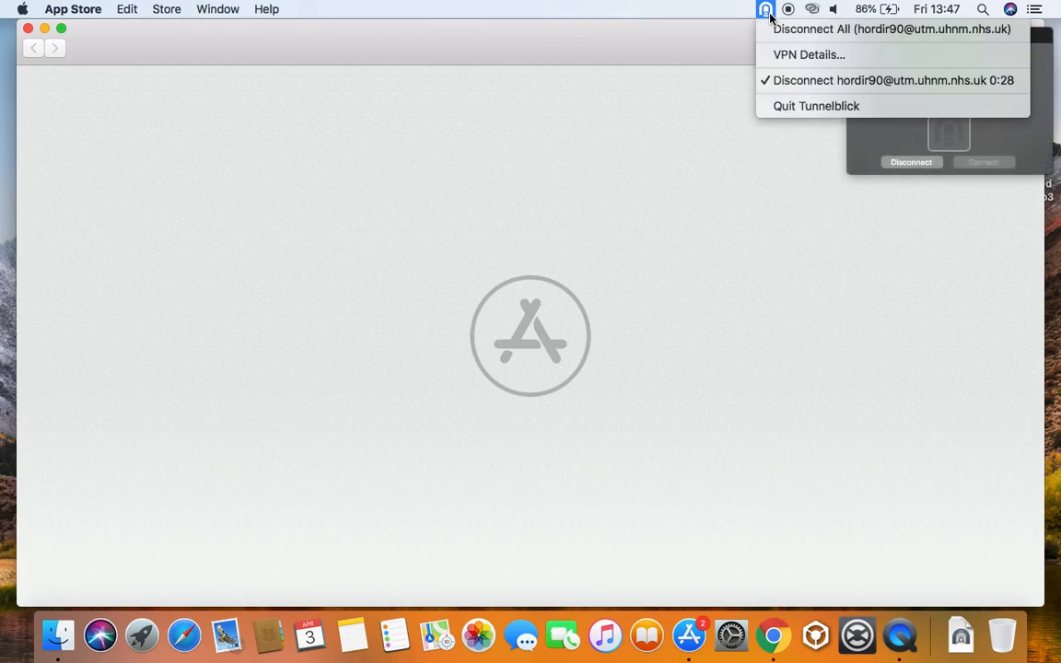
click(884, 137)
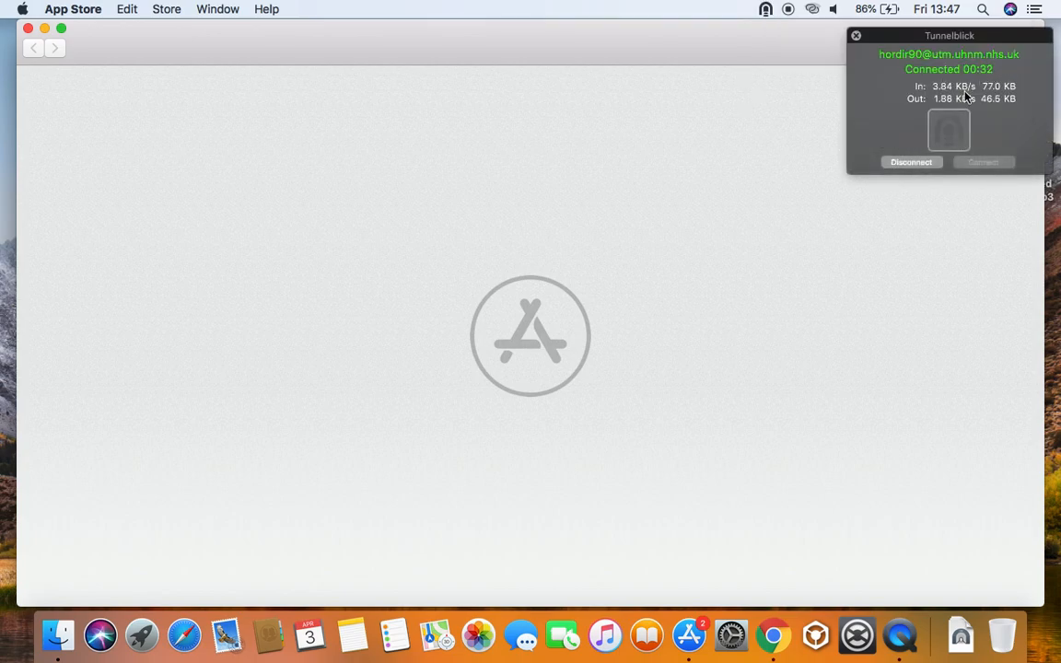
click(927, 164)
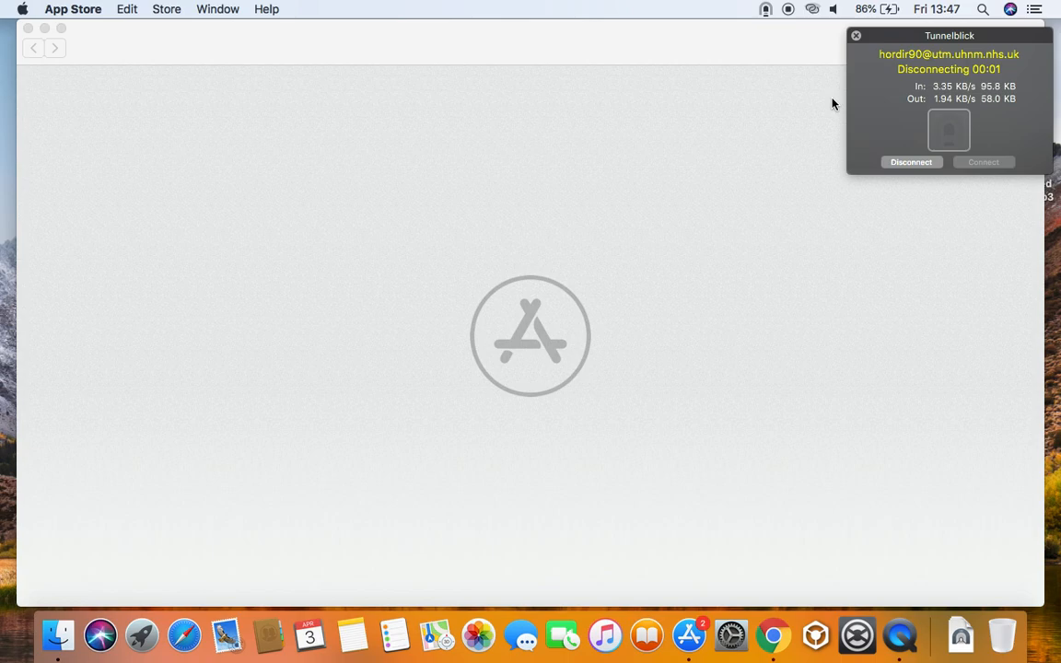
click(784, 46)
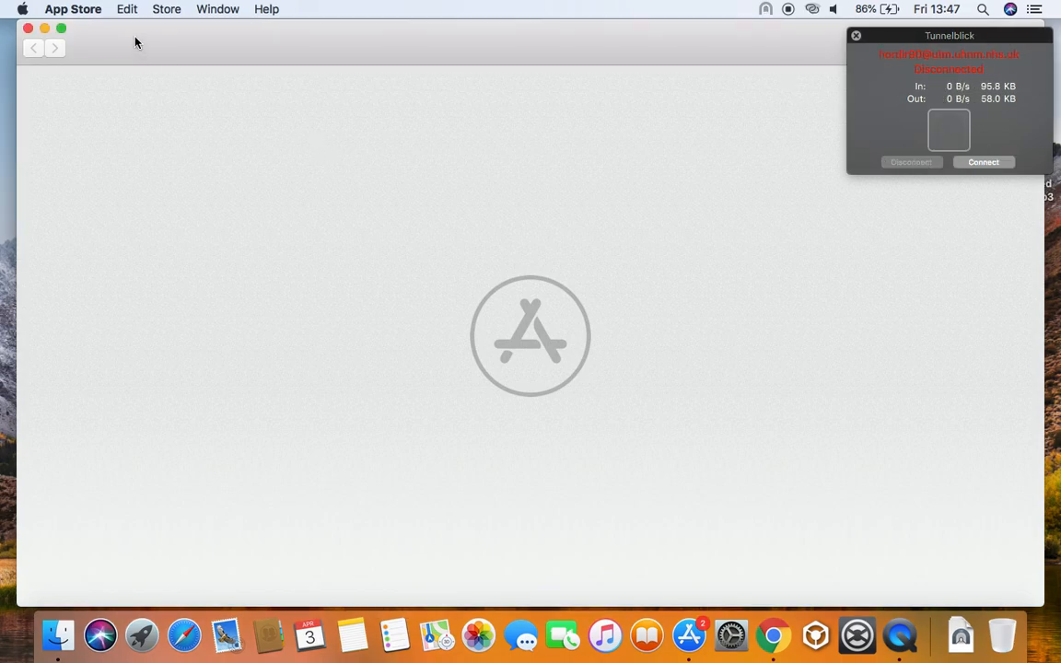
click(962, 47)
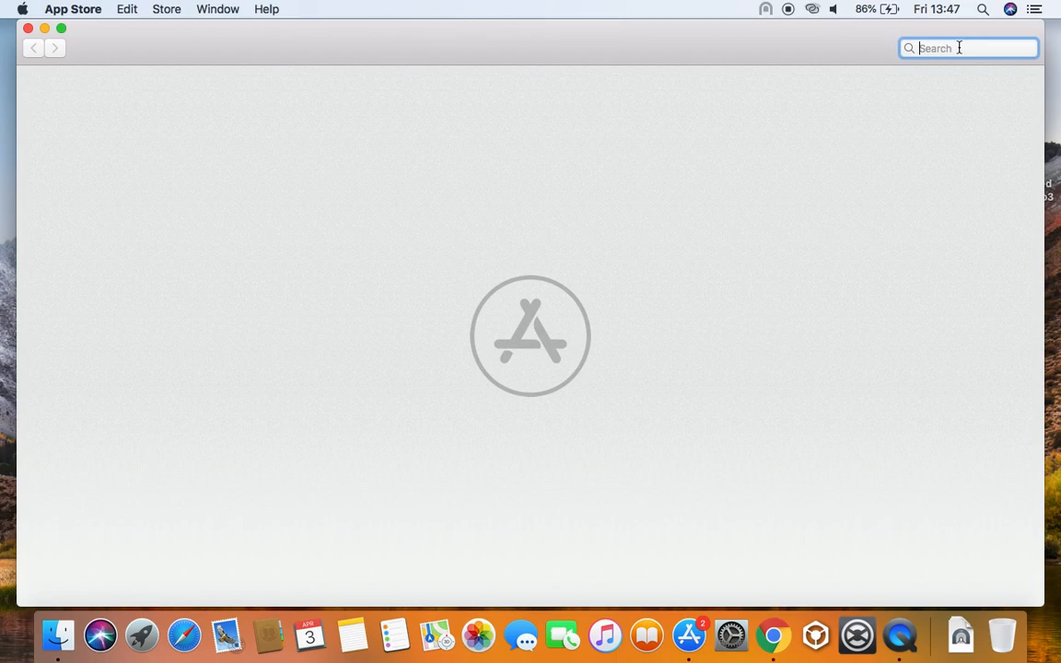
Search the App Store for 'microsoft remote desktop' using the suggestion list
text(mi)
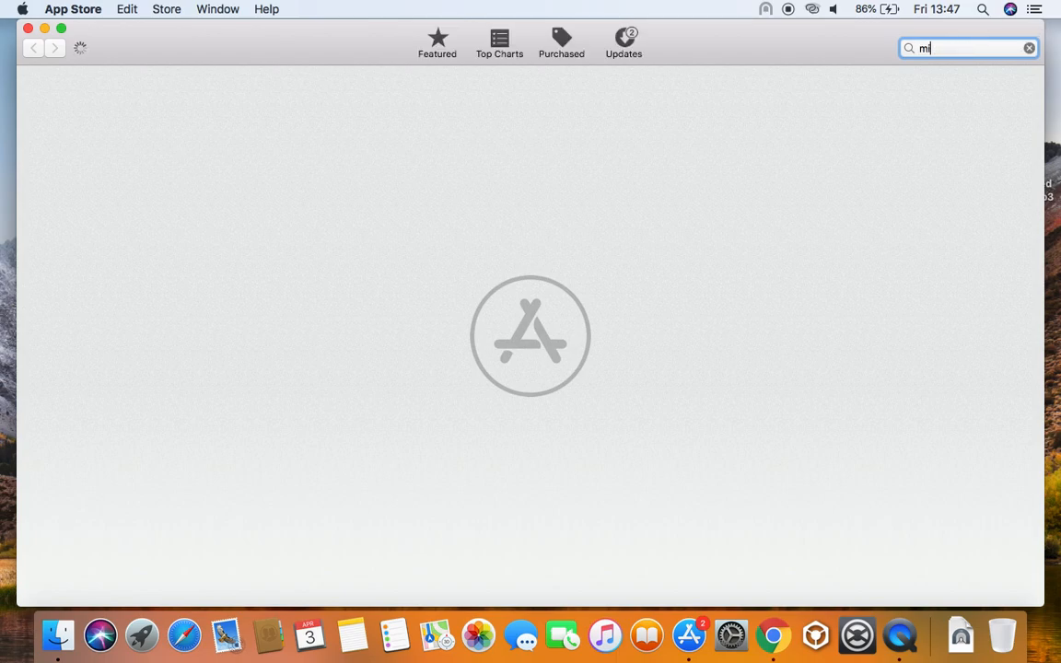
text(crosoft)
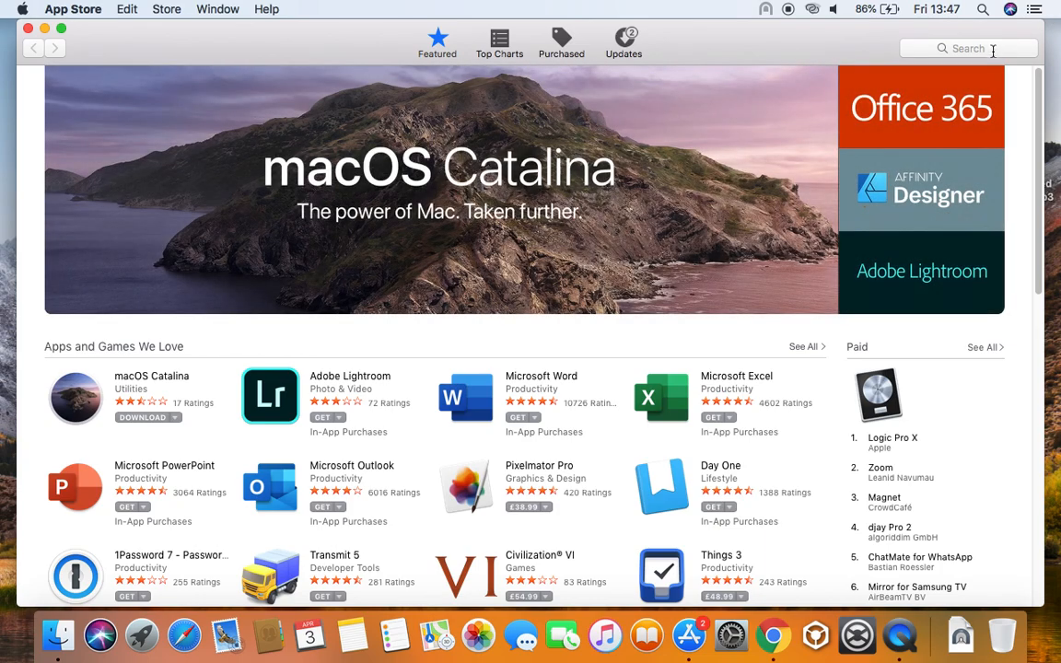
click(993, 51)
text(mic)
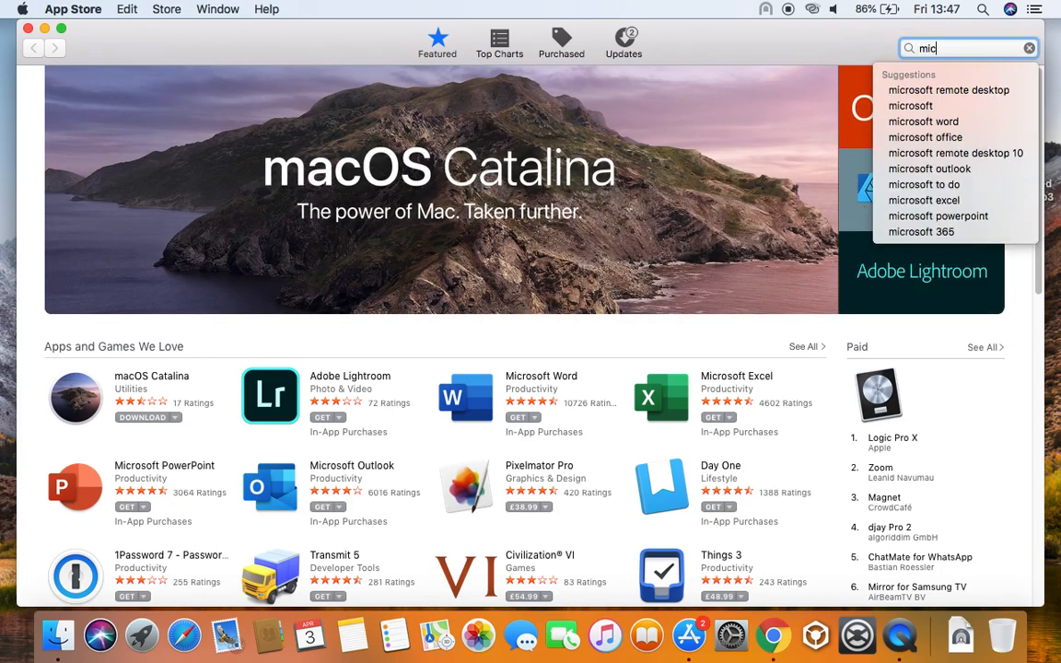
text(rosoft remote desk)
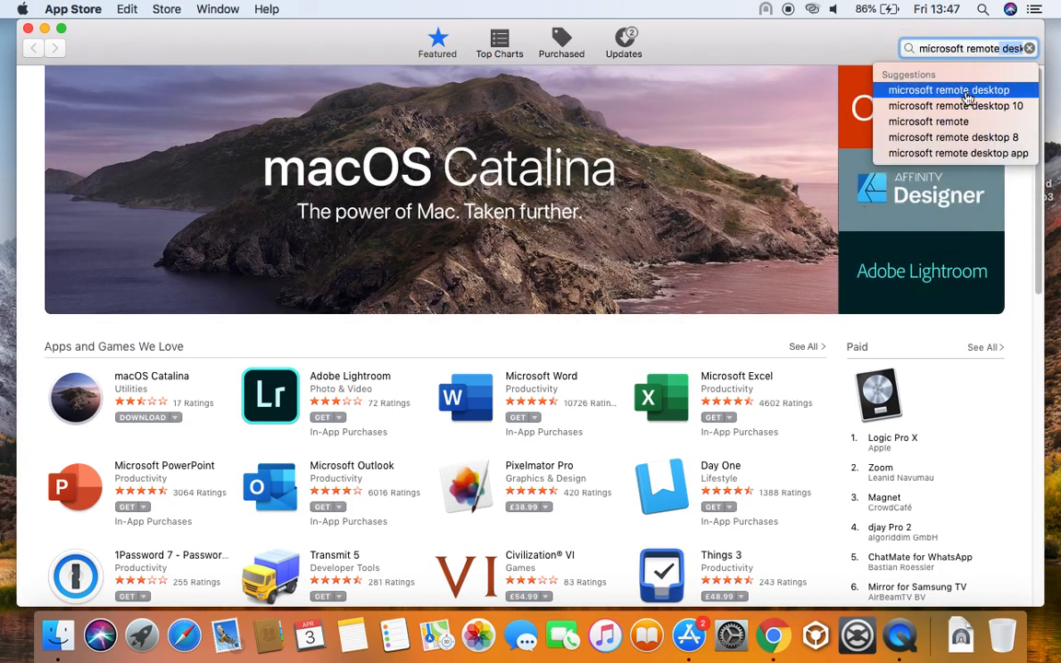
click(949, 90)
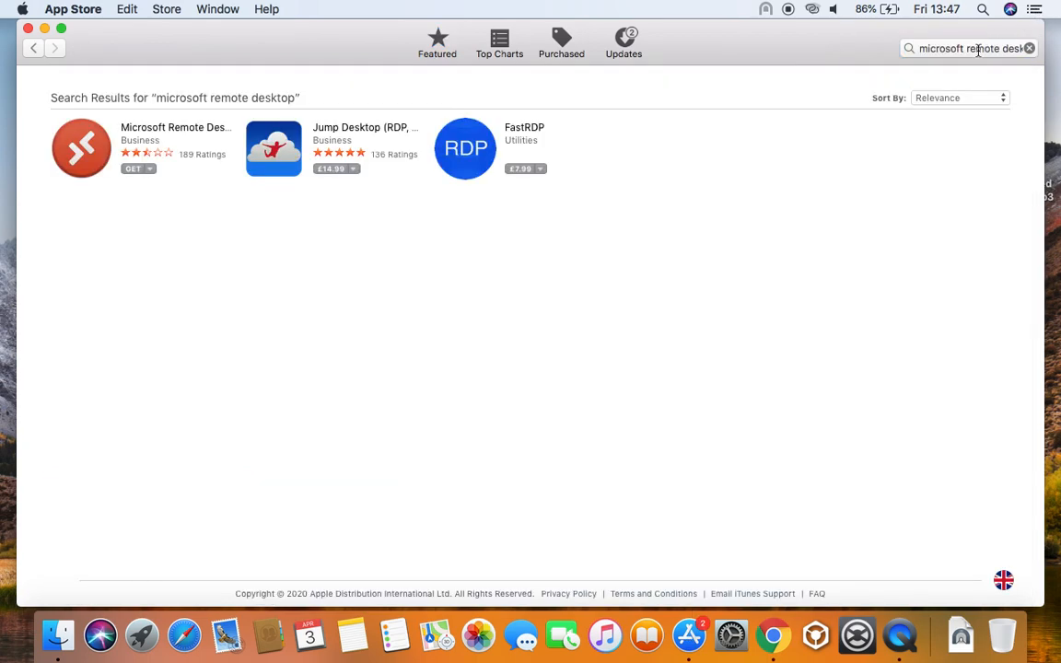
click(812, 9)
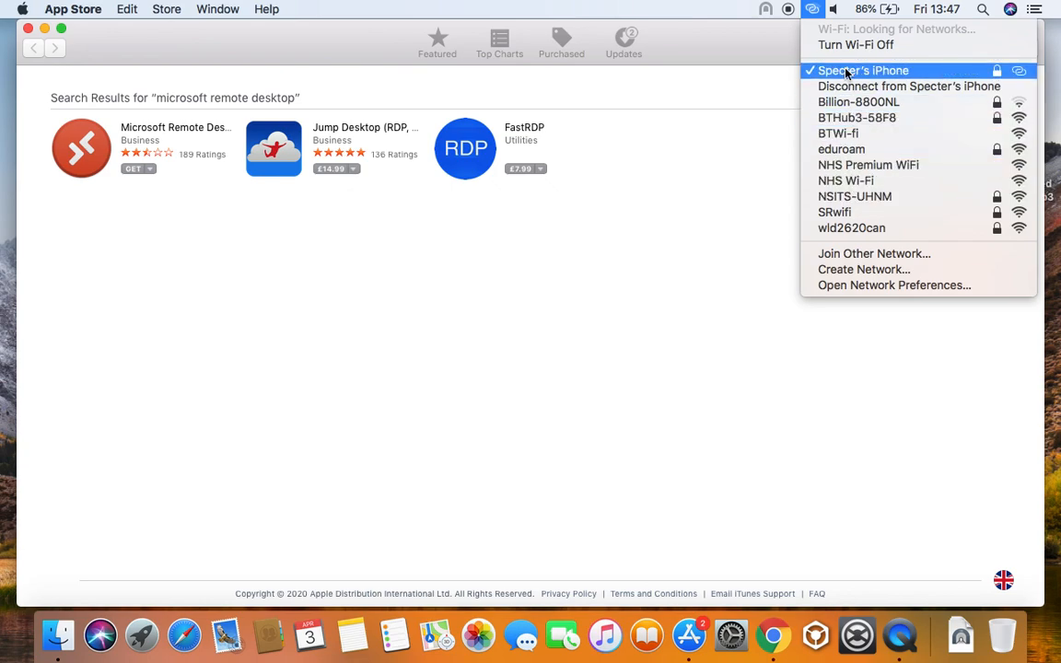
Switch back to NHS Wi-Fi, confirm the connection, and press GET on Microsoft Remote Desktop
click(841, 182)
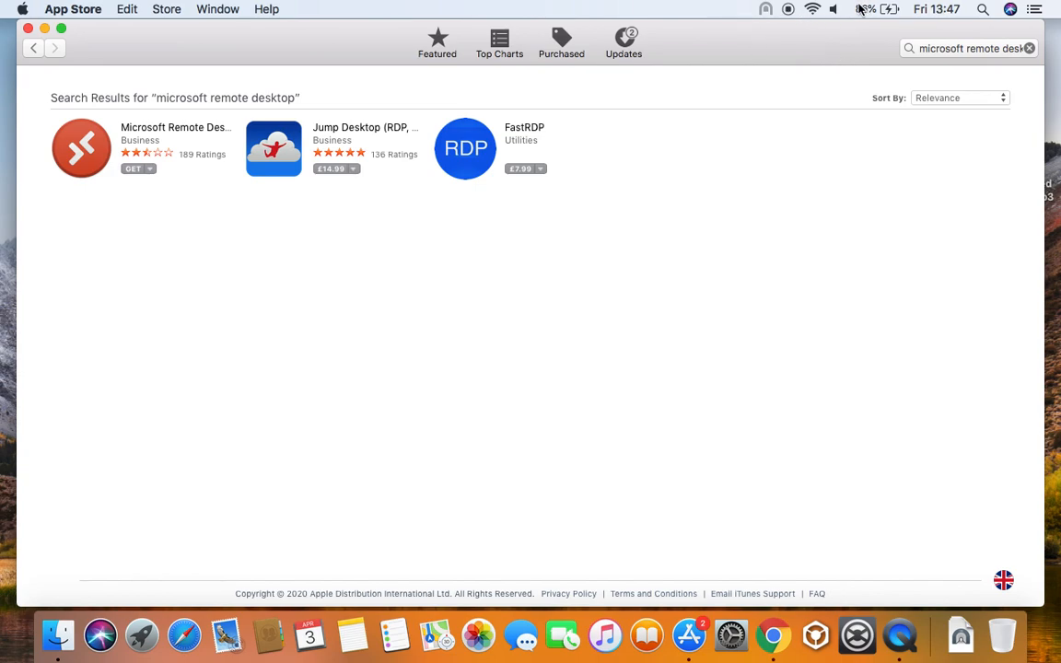
click(811, 9)
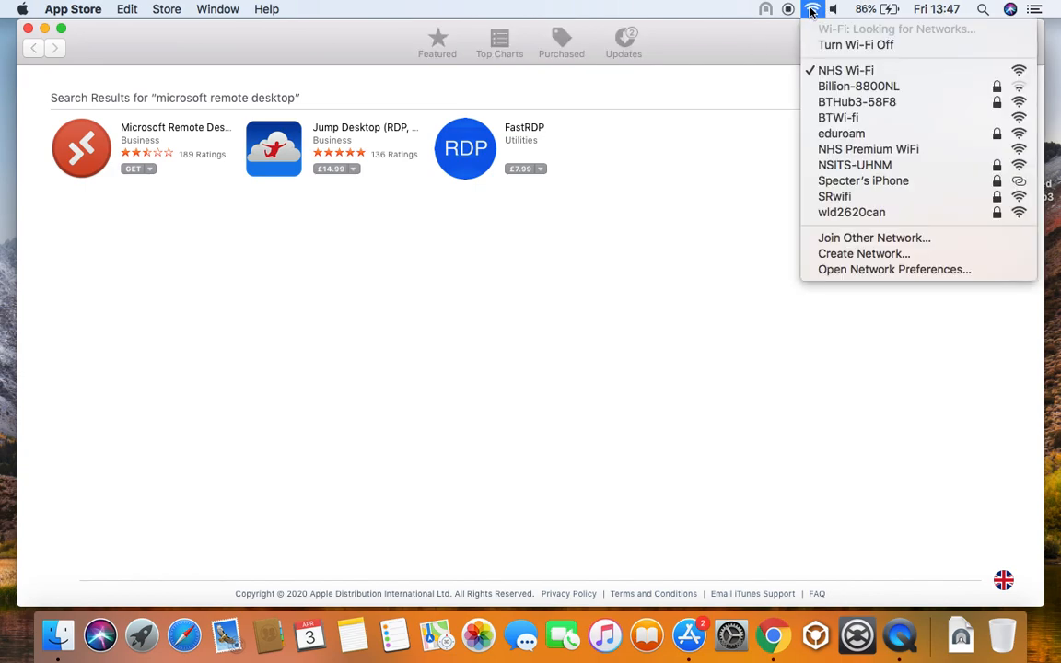
click(753, 61)
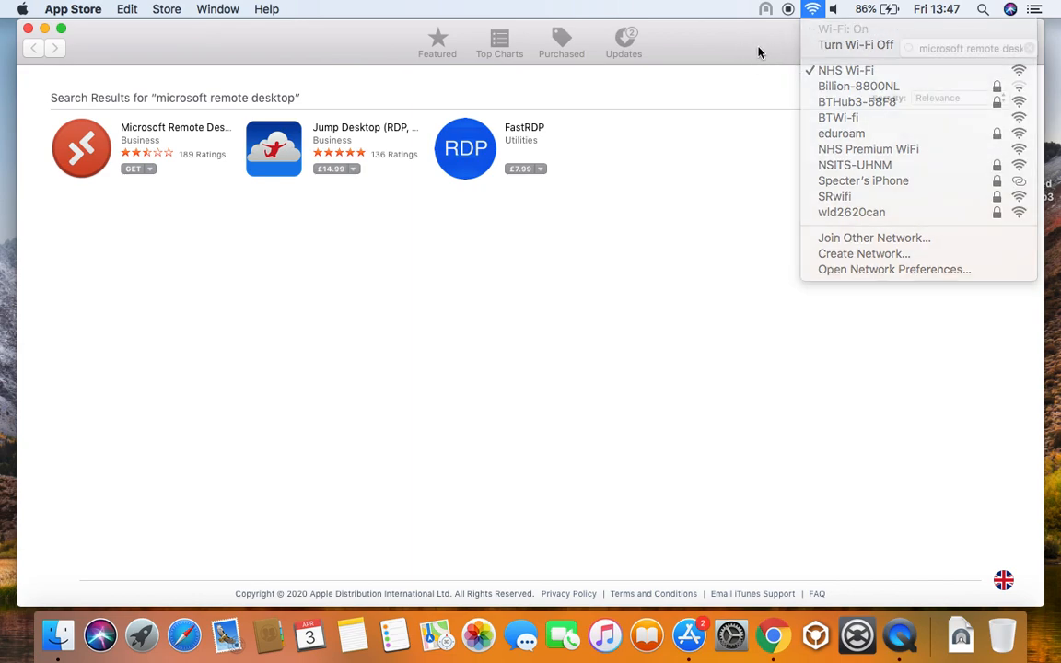
click(135, 169)
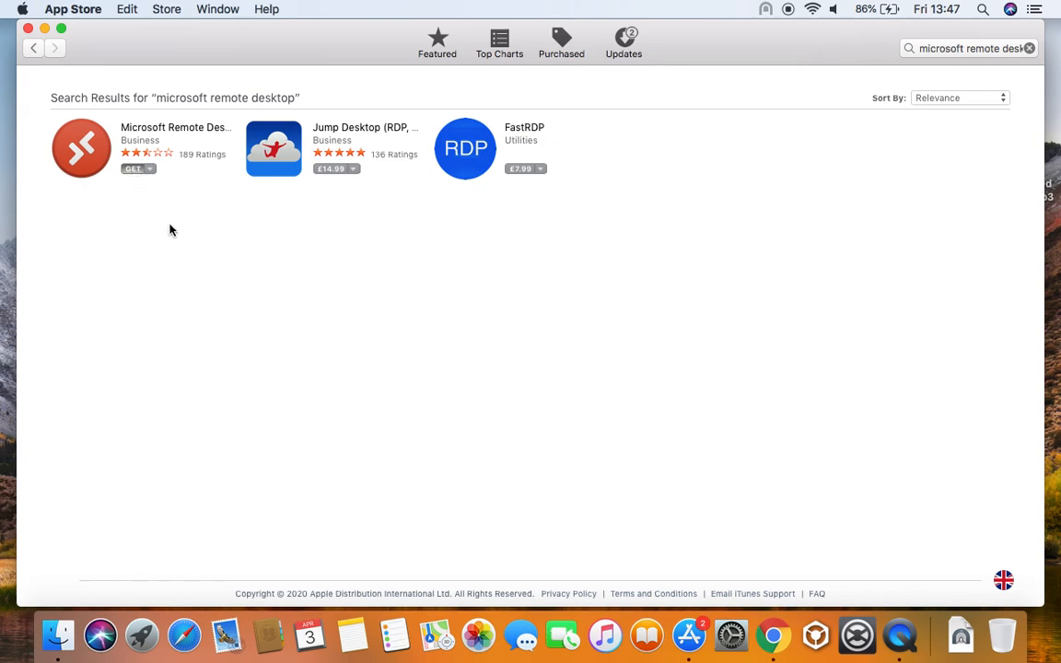
Confirm installing Microsoft Remote Desktop, sign in with the Apple ID password, and save it for free items
click(136, 170)
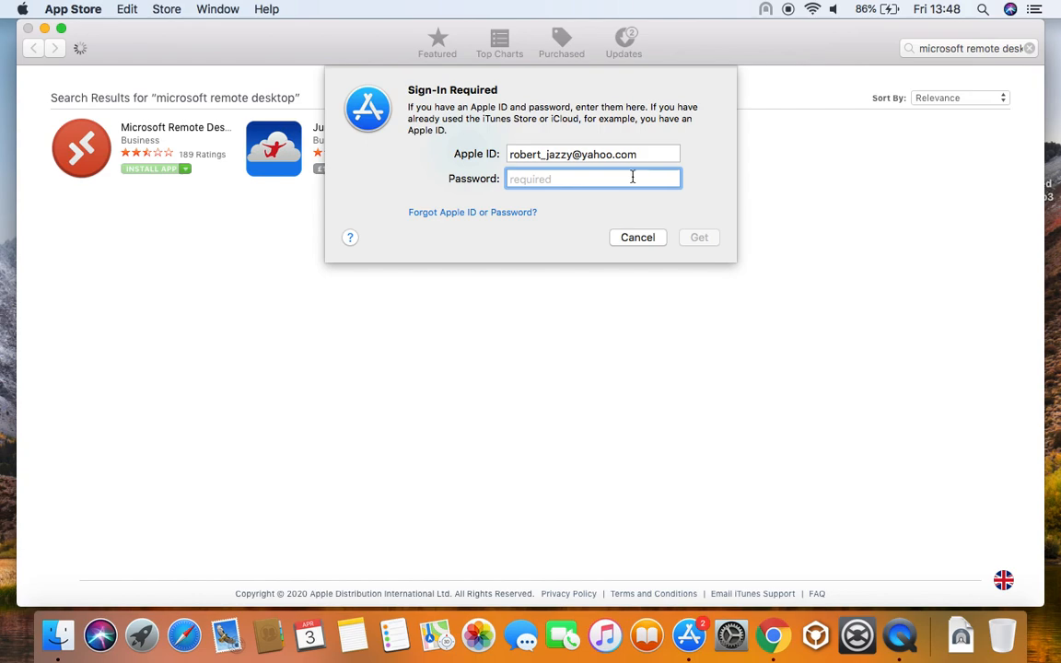
text(*********)
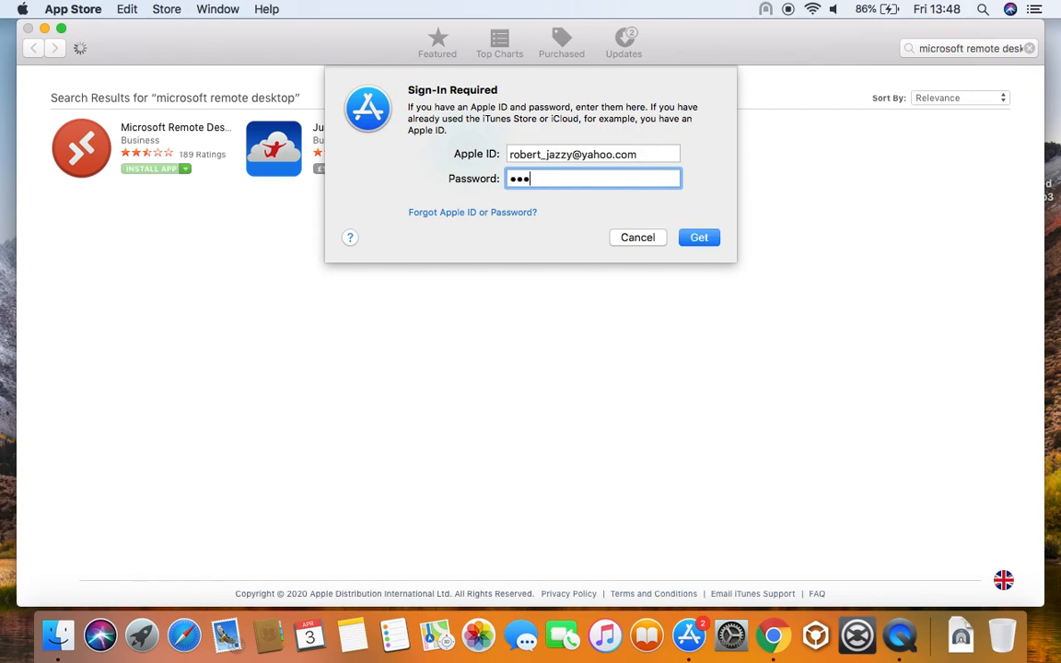
key(Return)
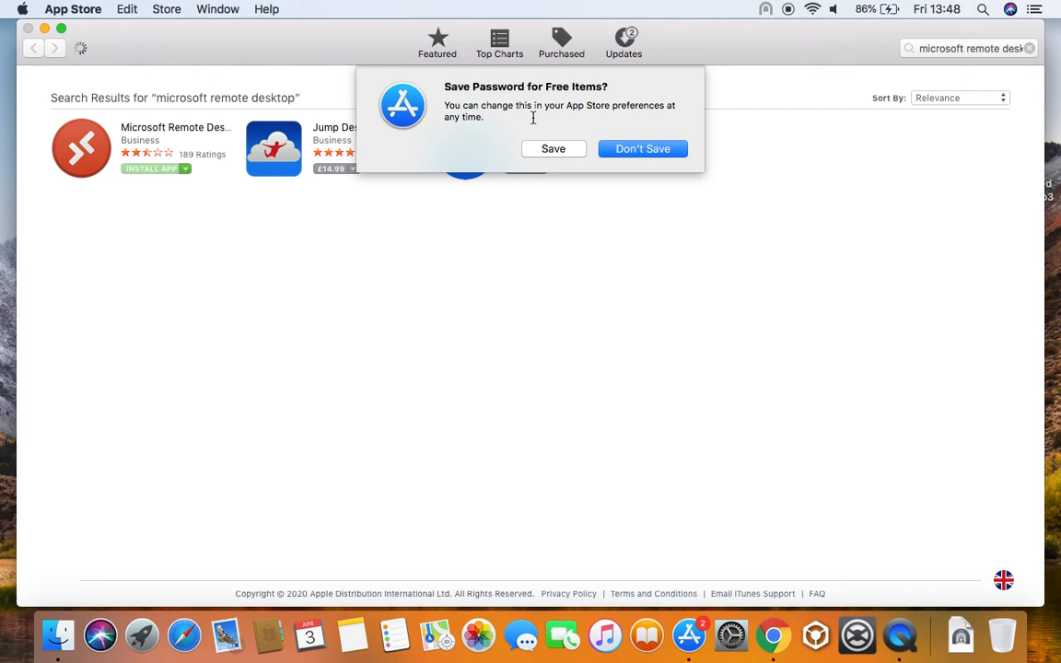
click(551, 148)
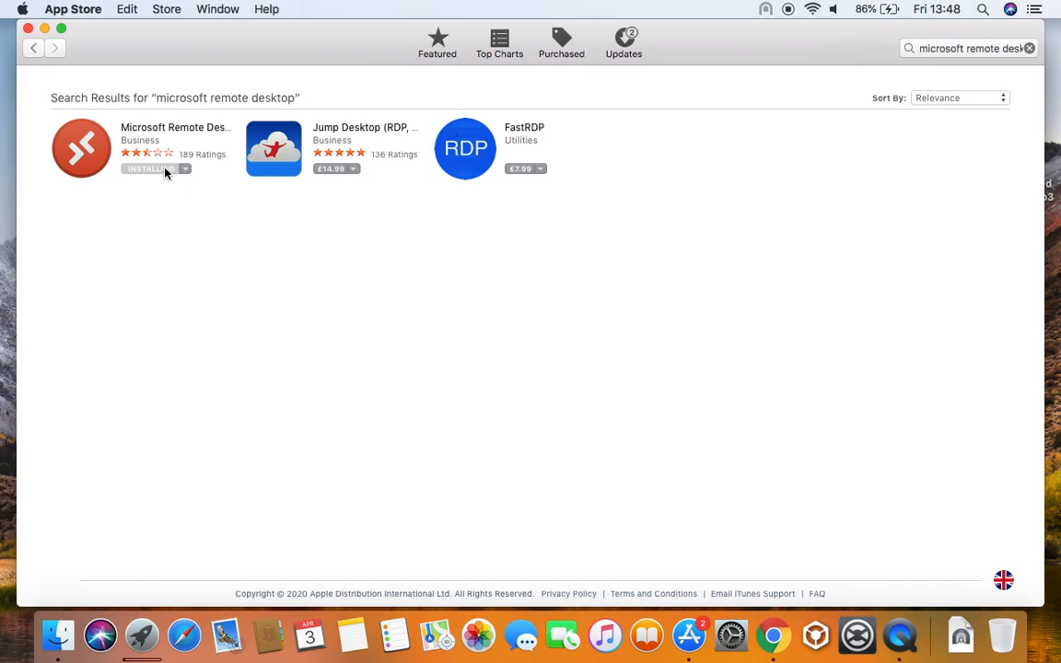
Open the Microsoft Remote Desktop 10 page, wait for installation, then launch the app
click(158, 130)
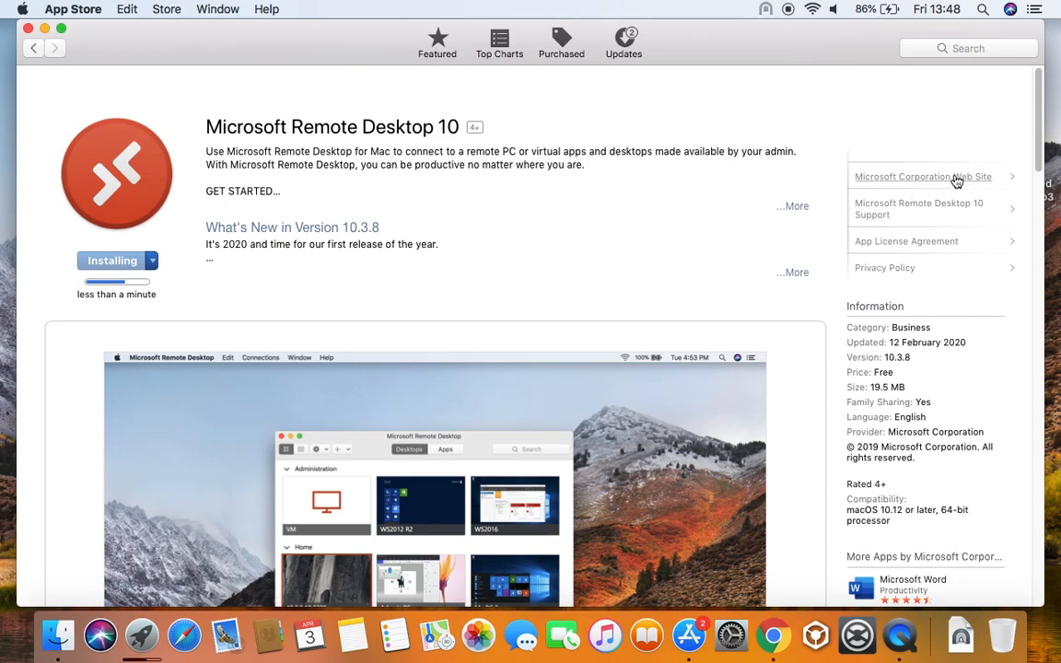
mouse_move(1036, 143)
mouse_down()
mouse_move(1036, 273)
mouse_move(1040, 127)
mouse_up()
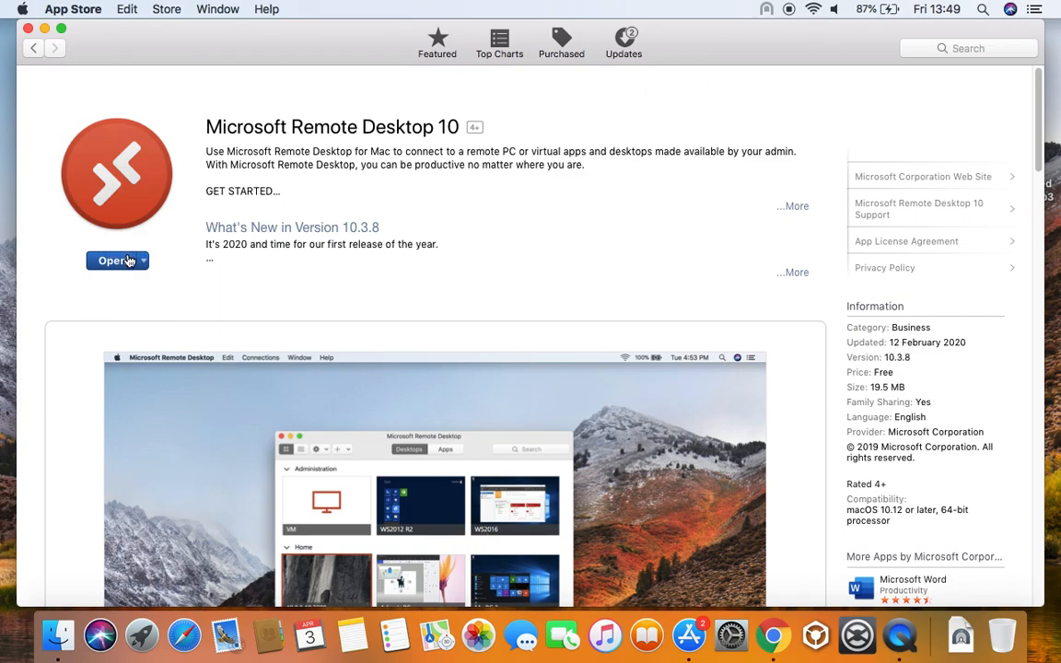
click(119, 262)
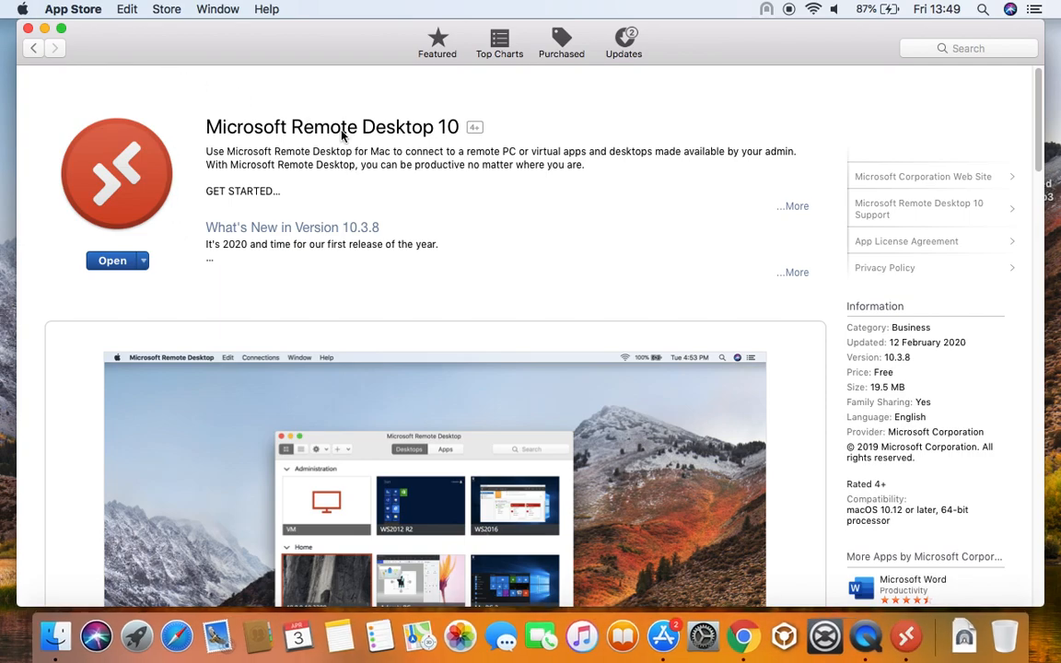
Bring Remote Desktop forward, decline data sharing, pass the camera notice, and close App Store
click(907, 635)
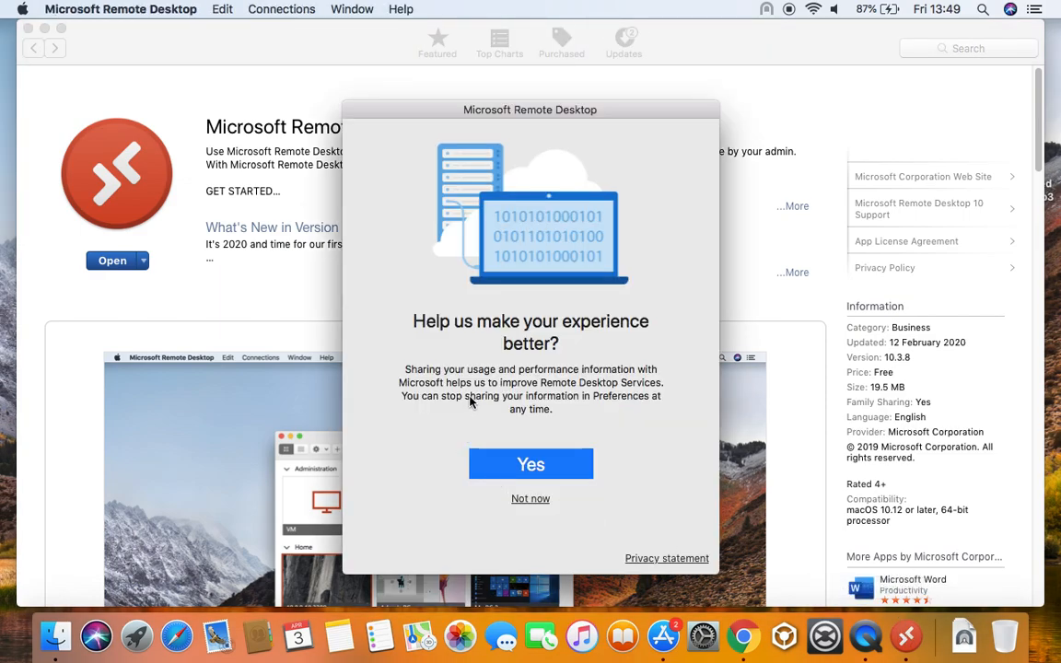
click(529, 499)
click(550, 459)
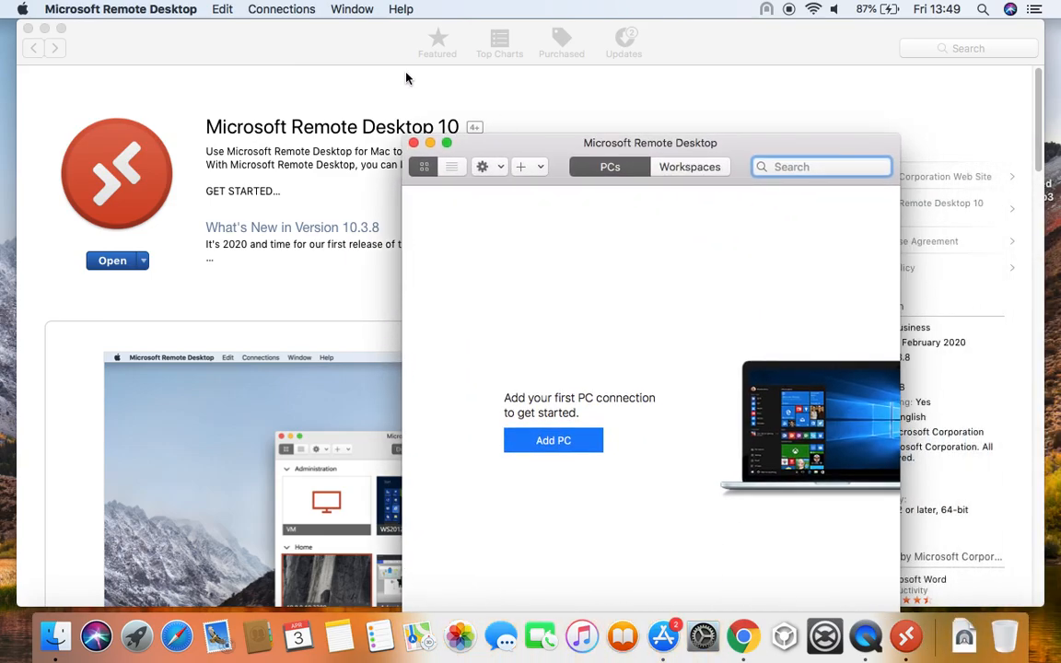
click(28, 28)
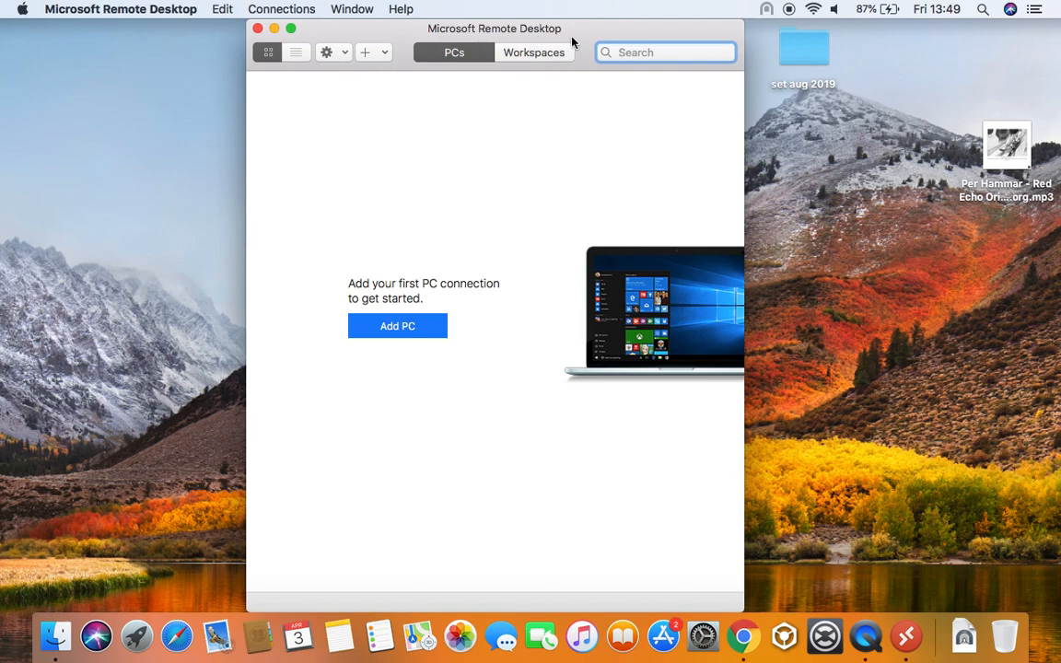
Start a new PC connection named NSH417610
click(377, 329)
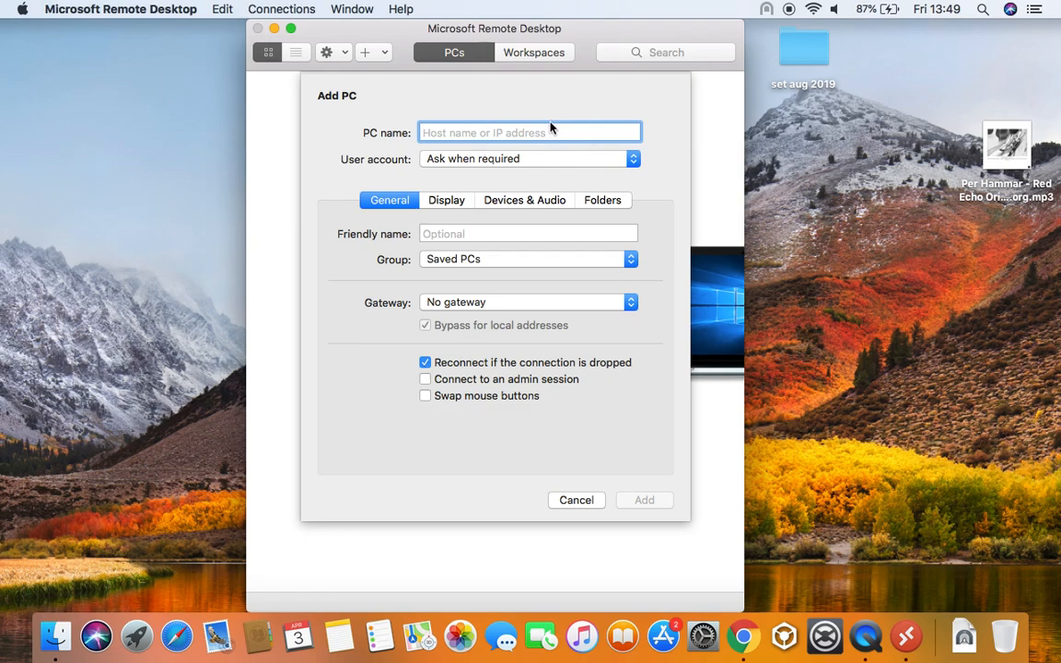
text(NSH)
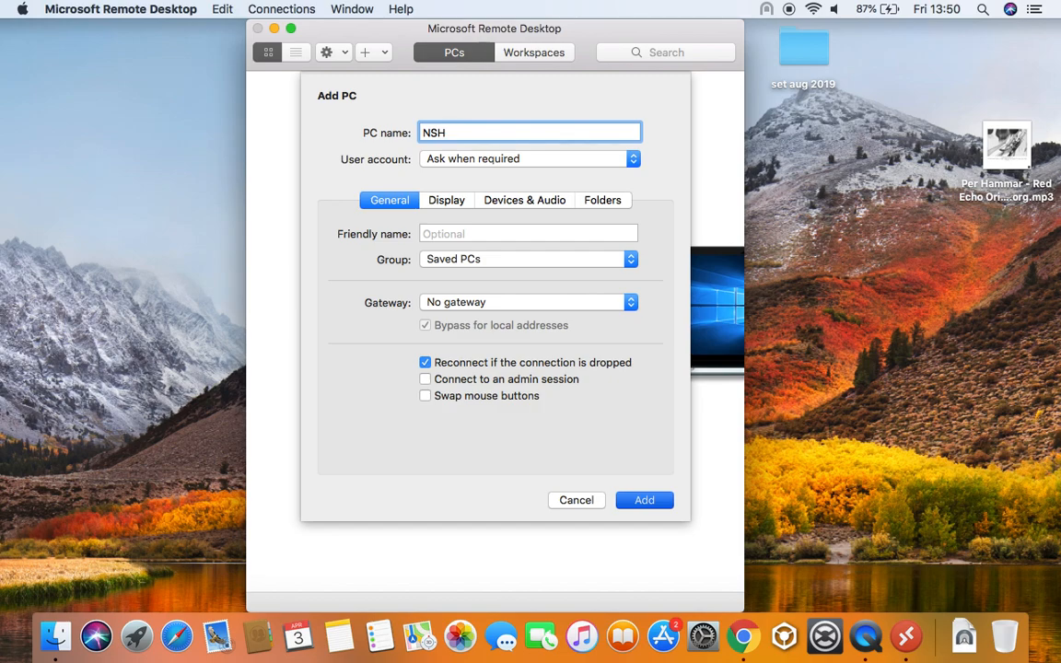
text(417610)
Choose Add User Account from the PC's User account options
click(487, 166)
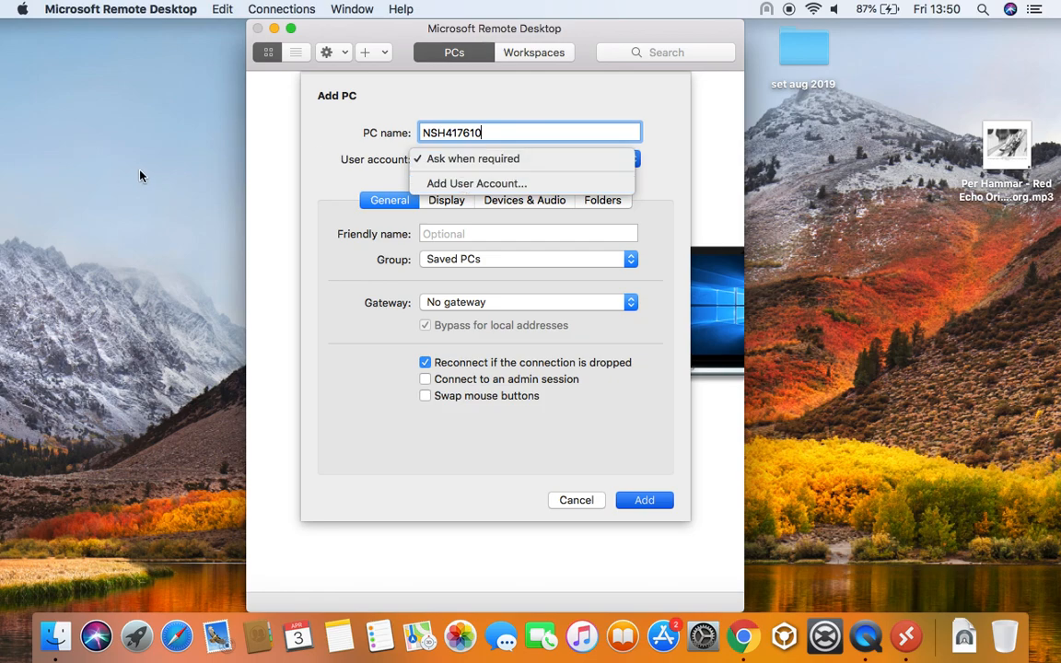
click(525, 164)
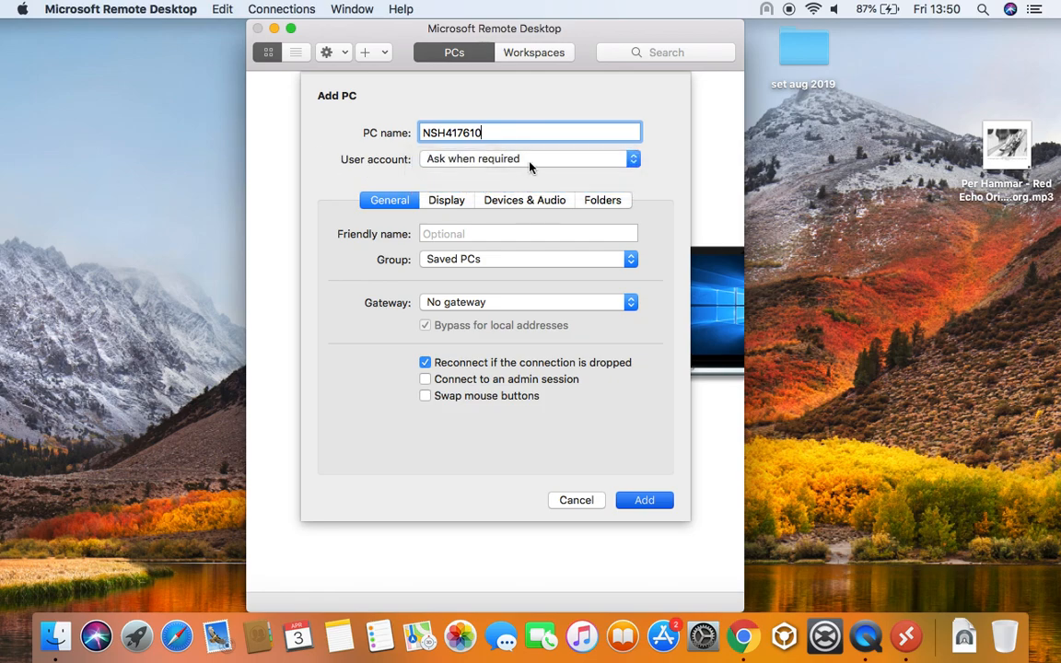
click(531, 166)
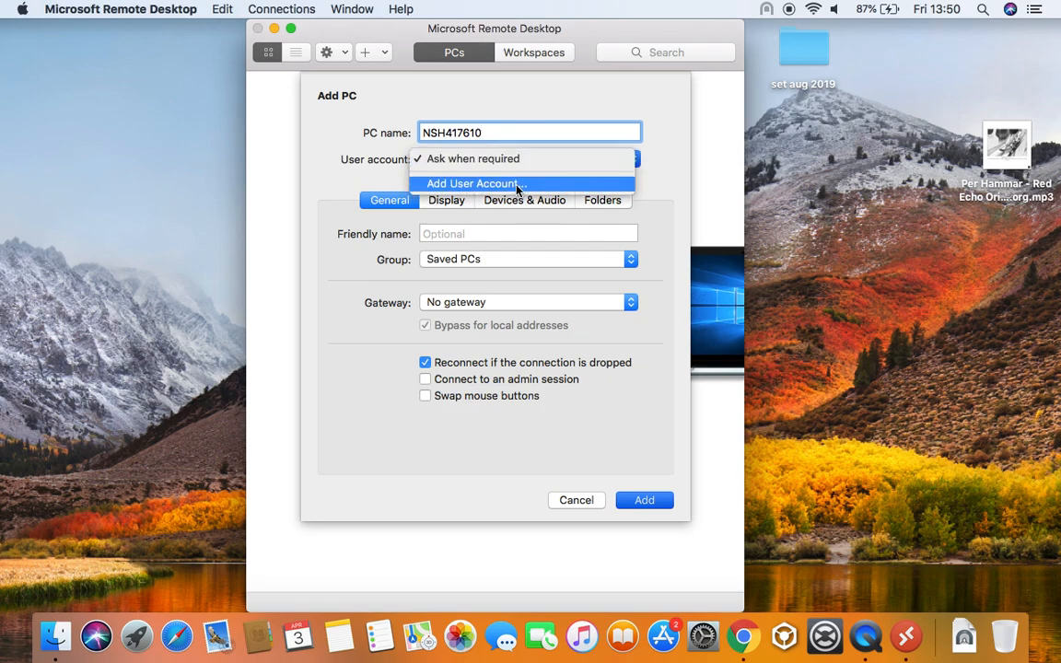
click(517, 186)
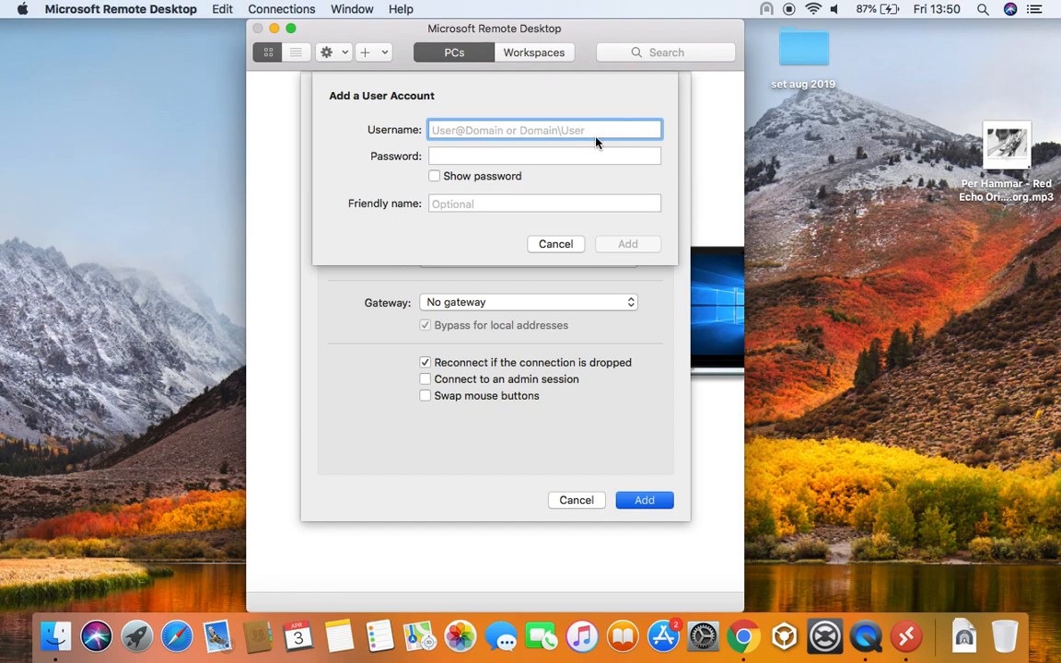
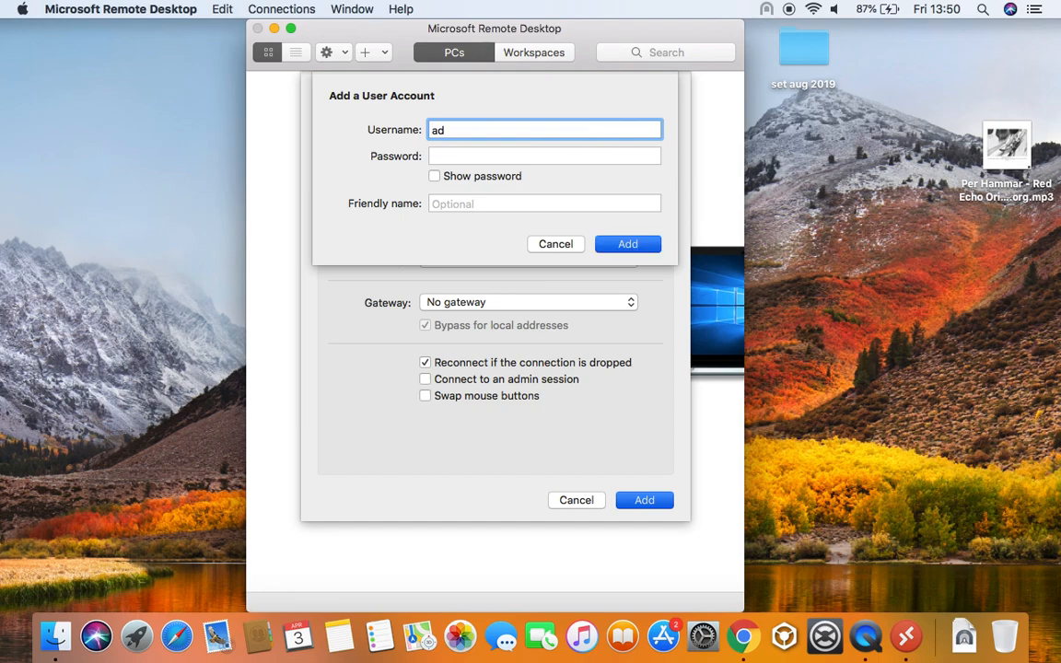
Enter the domain\username for the new user account, correcting stray characters
key(Tab)
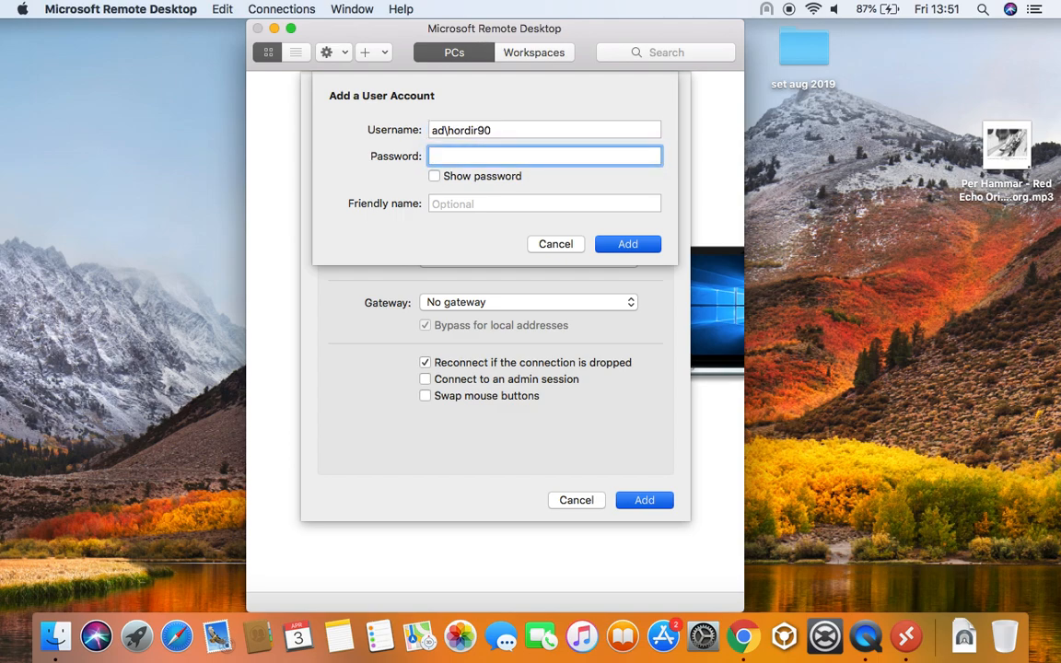
Enter the account password, leave Friendly name empty, and add the user account
text(••••••••••••••)
drag(523, 157, 372, 148)
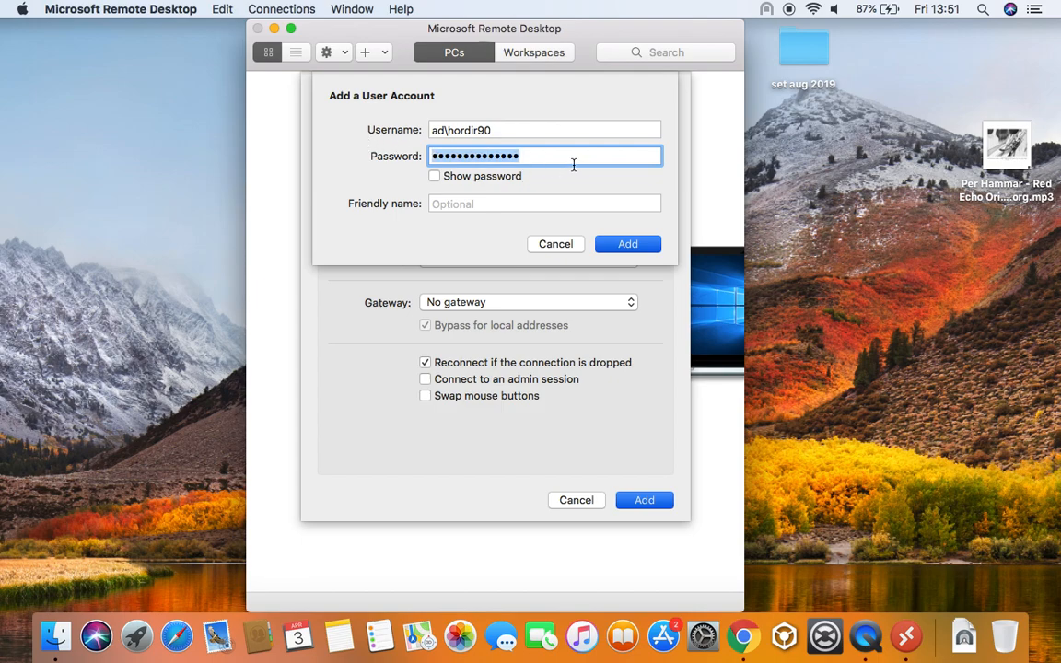
key(shift+Tab)
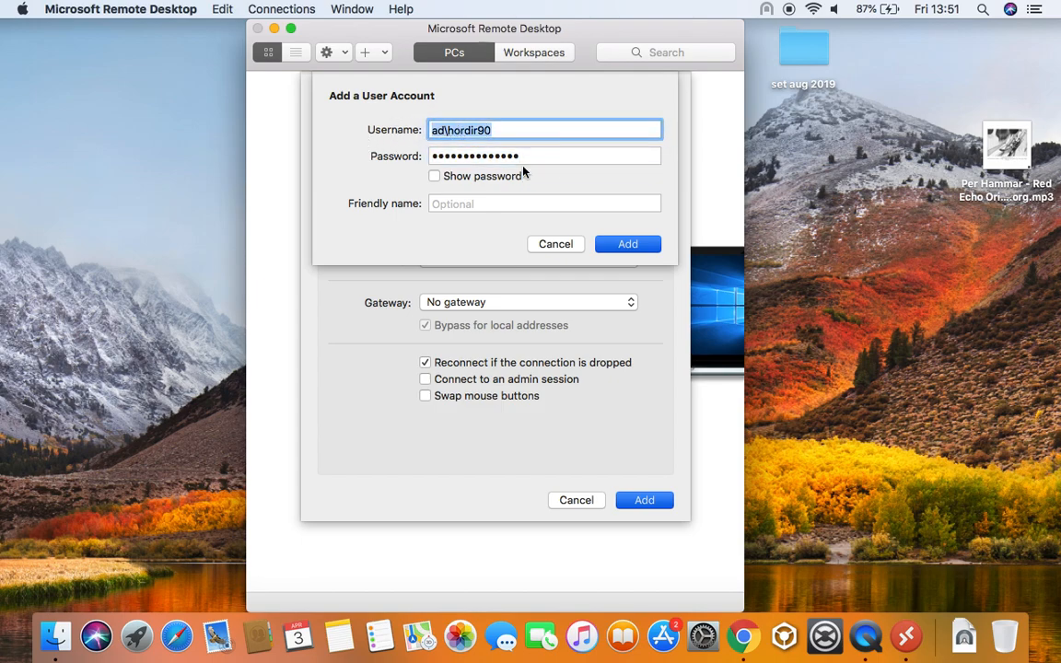
key(Tab)
key(Tab)
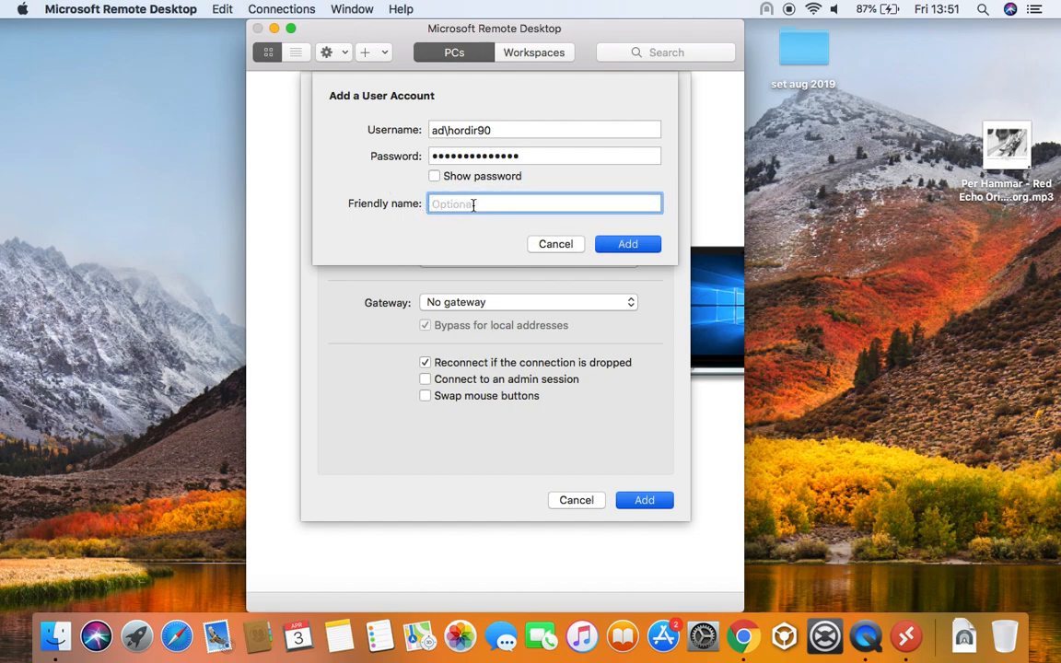
click(623, 246)
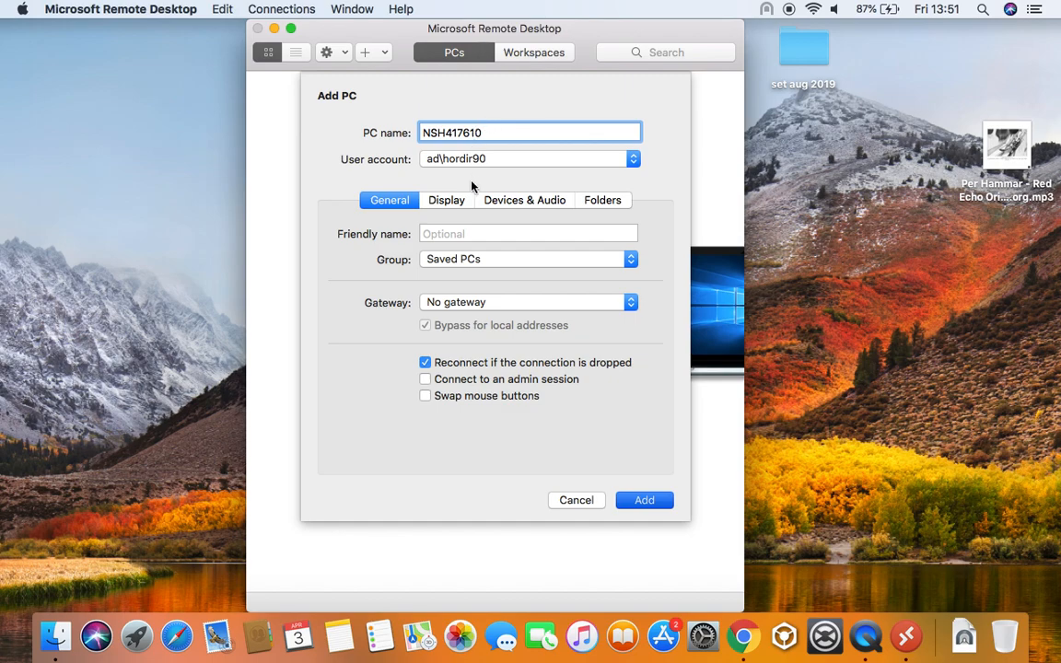
Leave Group and Gateway unchanged and bring up the PC's Display settings
click(465, 260)
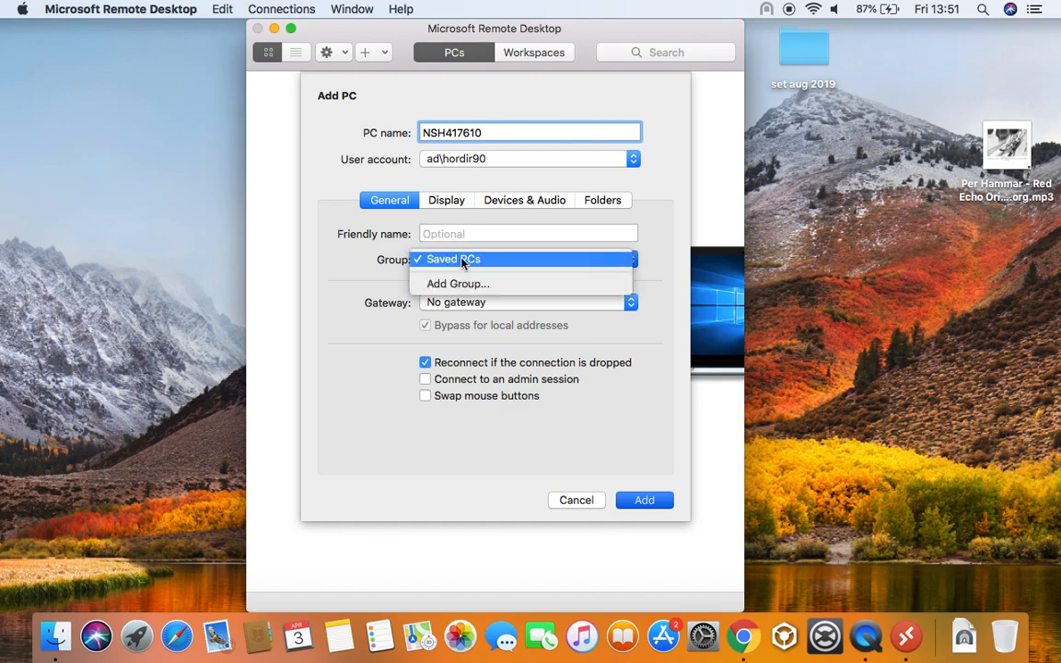
click(365, 261)
click(442, 301)
click(398, 301)
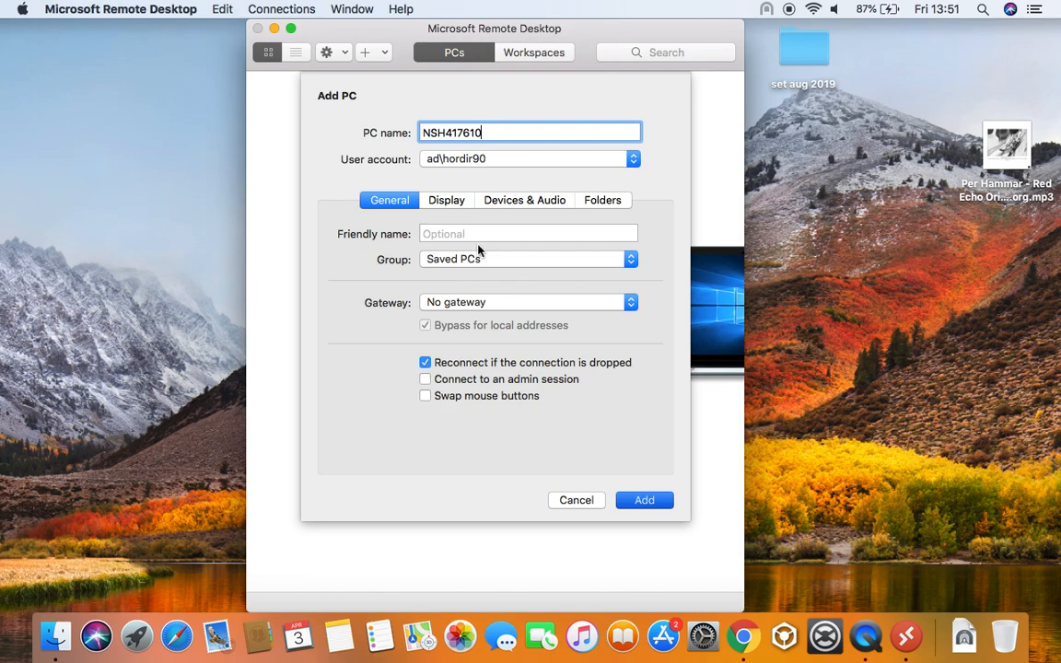
click(431, 205)
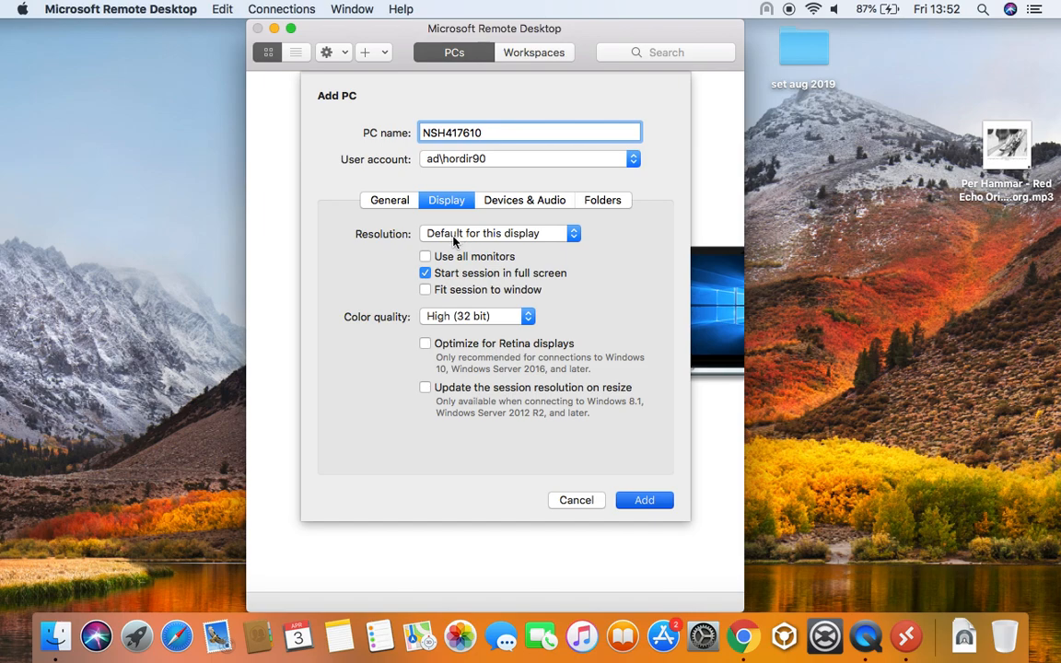
Review the Resolution options and keep Default for this display
click(444, 238)
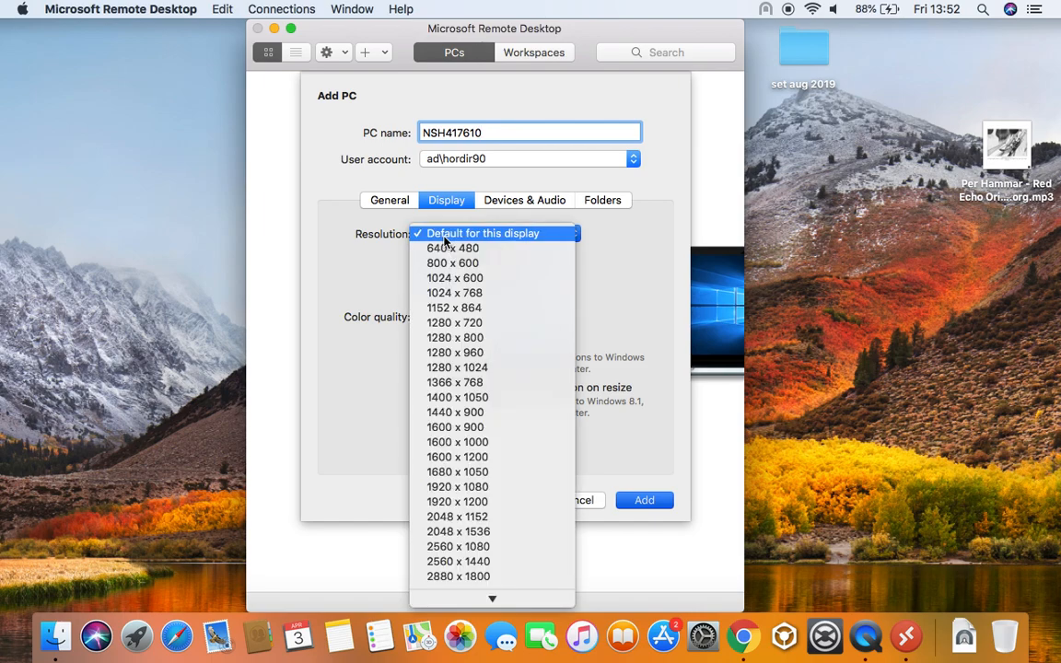
click(383, 236)
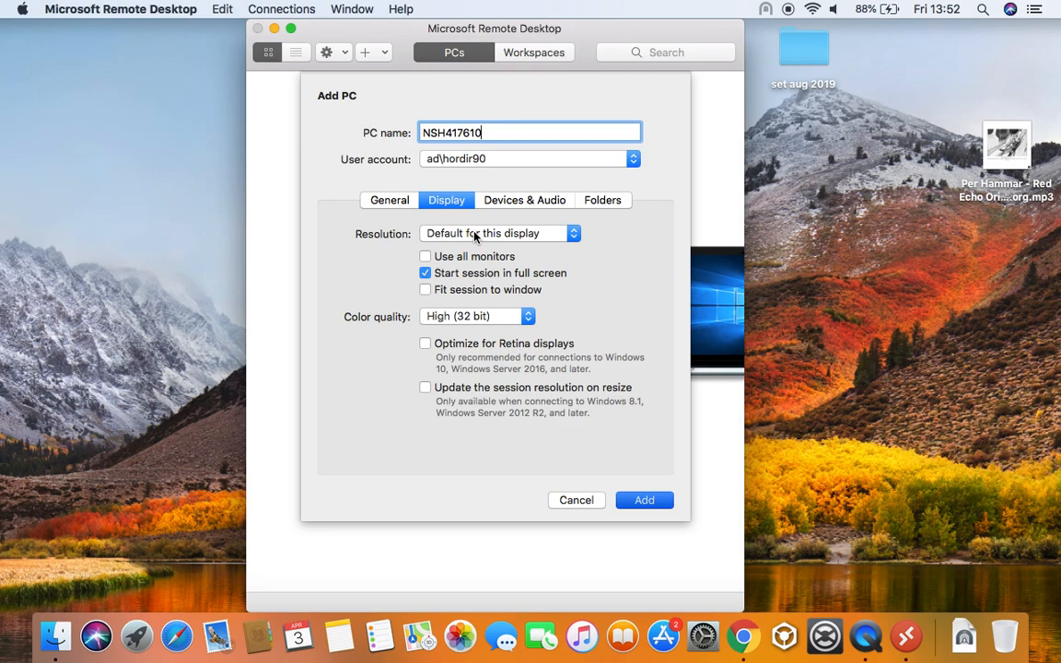
click(475, 237)
click(477, 240)
click(475, 236)
click(477, 237)
click(477, 237)
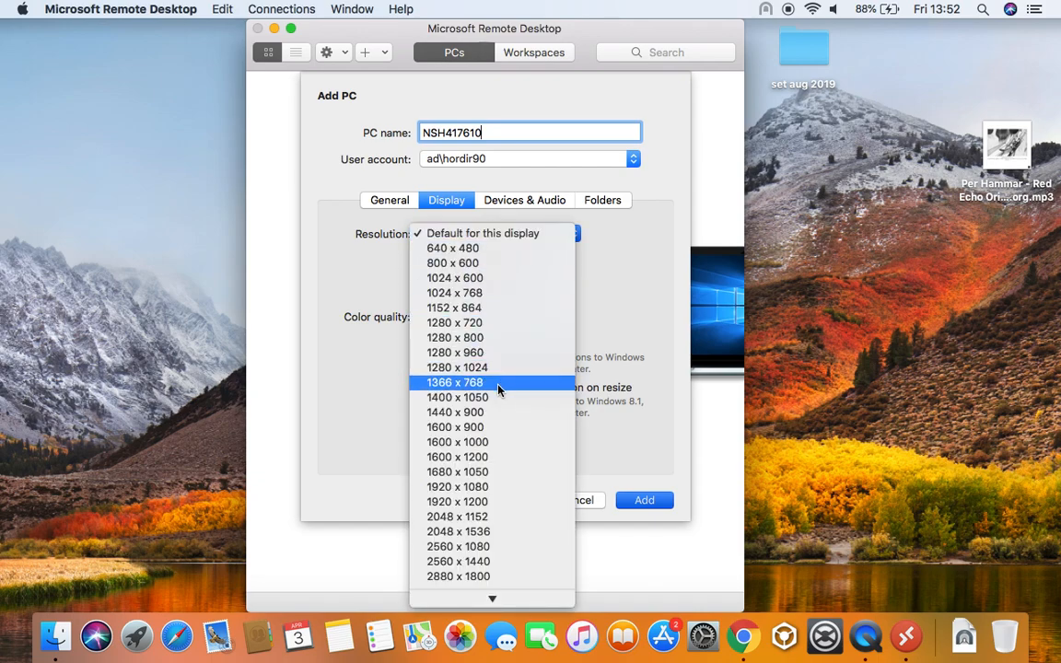
click(359, 228)
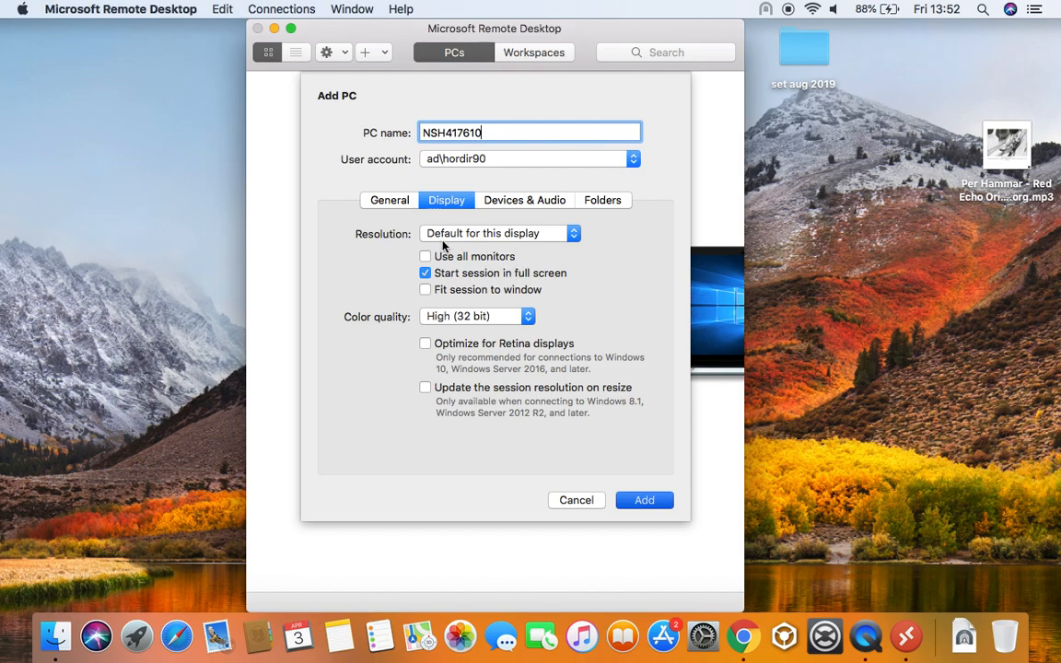
click(440, 235)
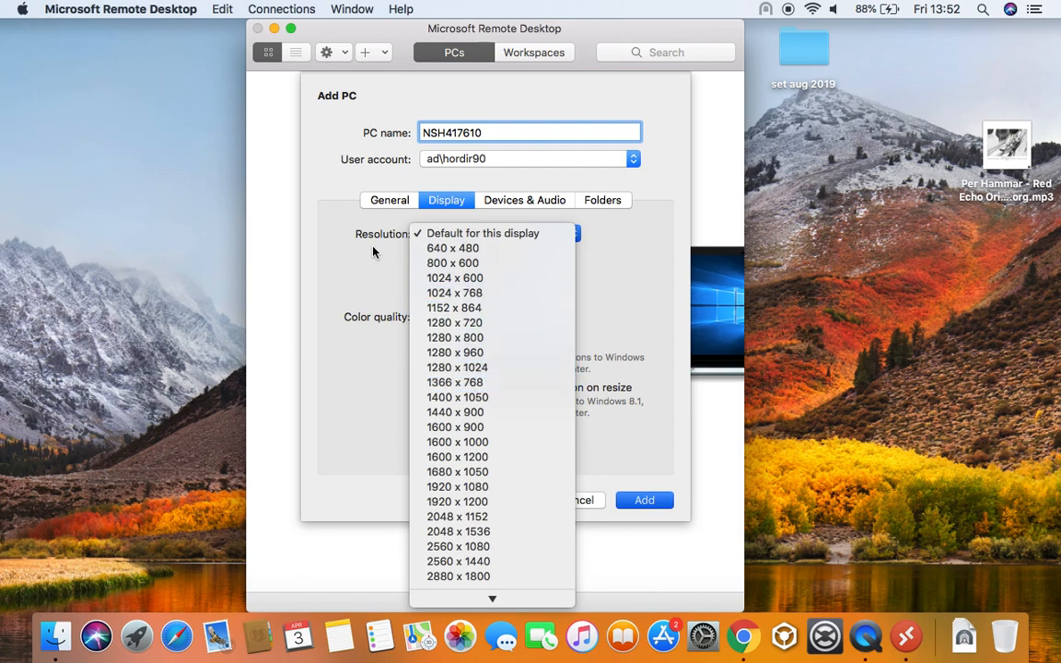
click(437, 237)
click(437, 237)
click(361, 209)
Dismiss the desktop context menu and launch System Preferences from the Dock
right_click(121, 232)
click(75, 177)
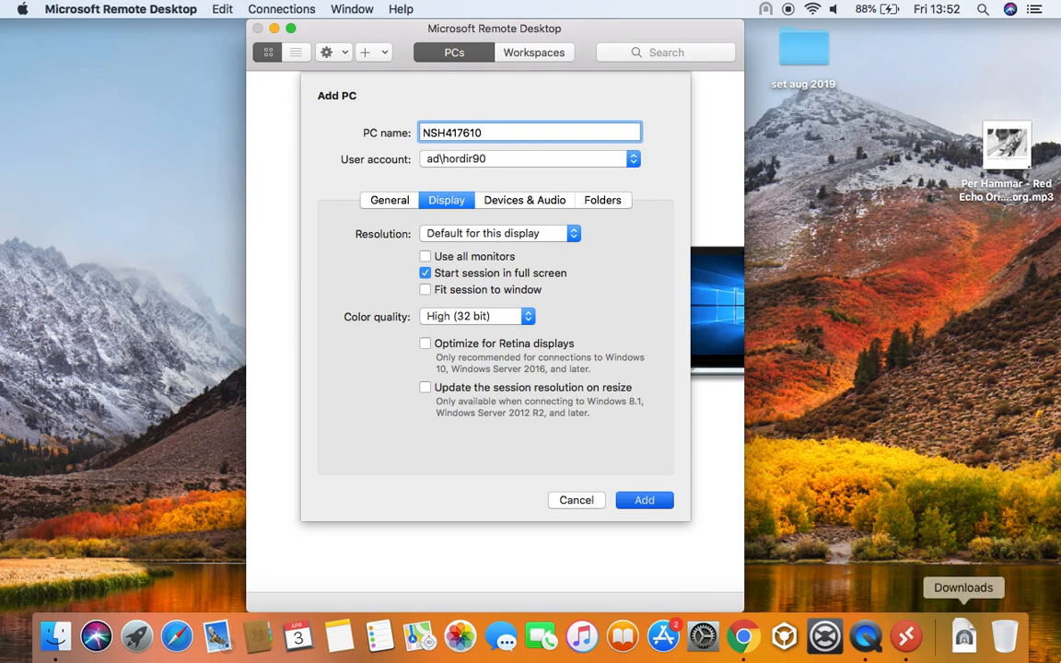
click(716, 636)
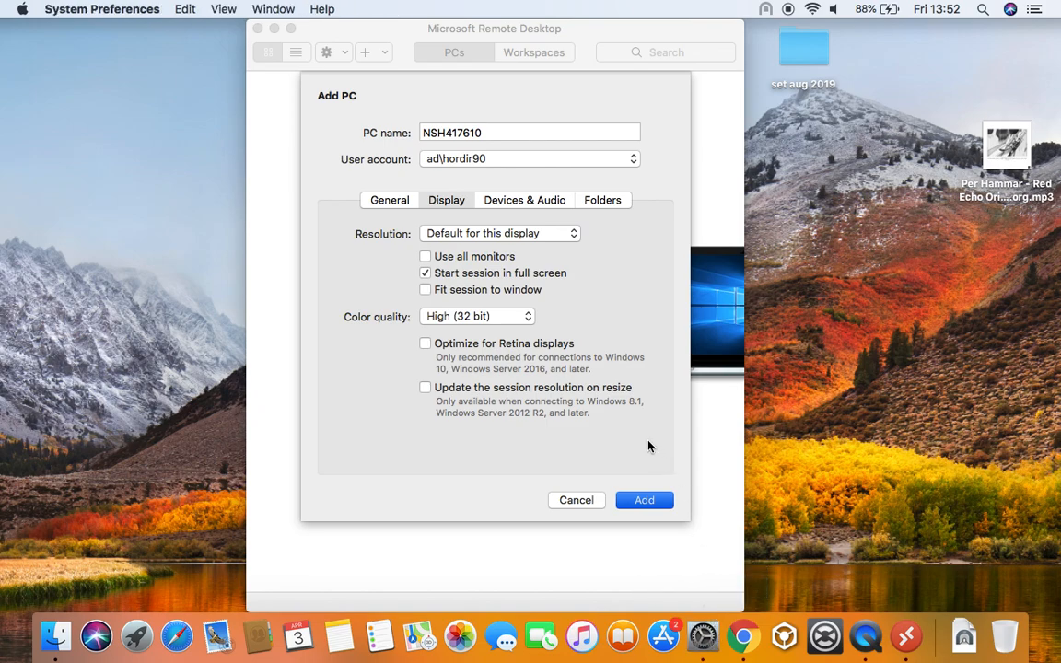
In Displays, try Scaled resolutions and Color profiles, restore Default, then close System Preferences
click(700, 635)
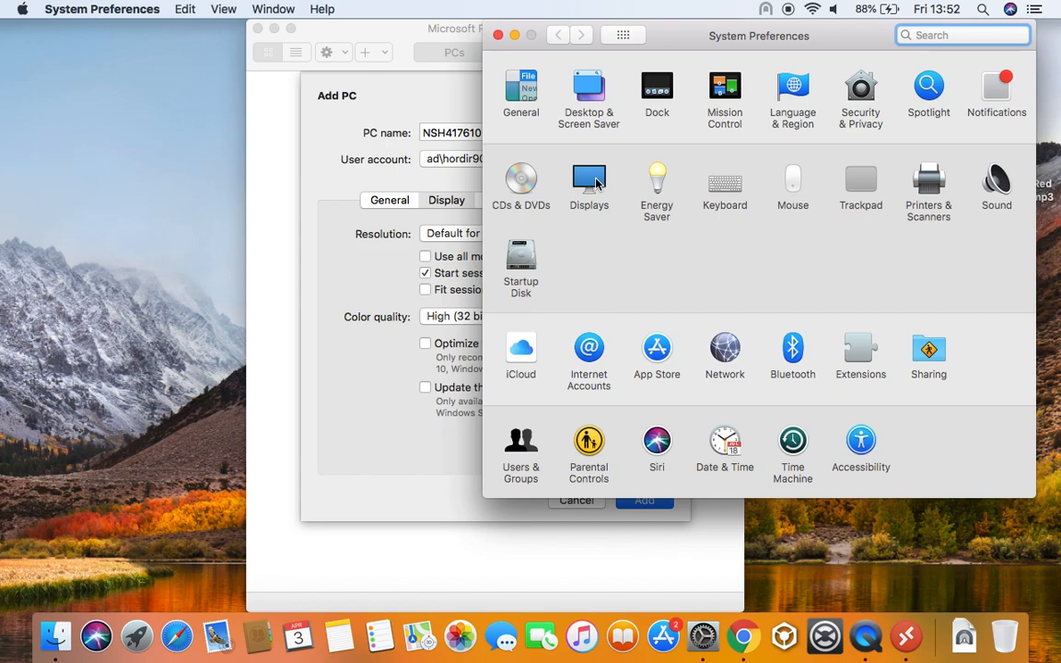
click(603, 207)
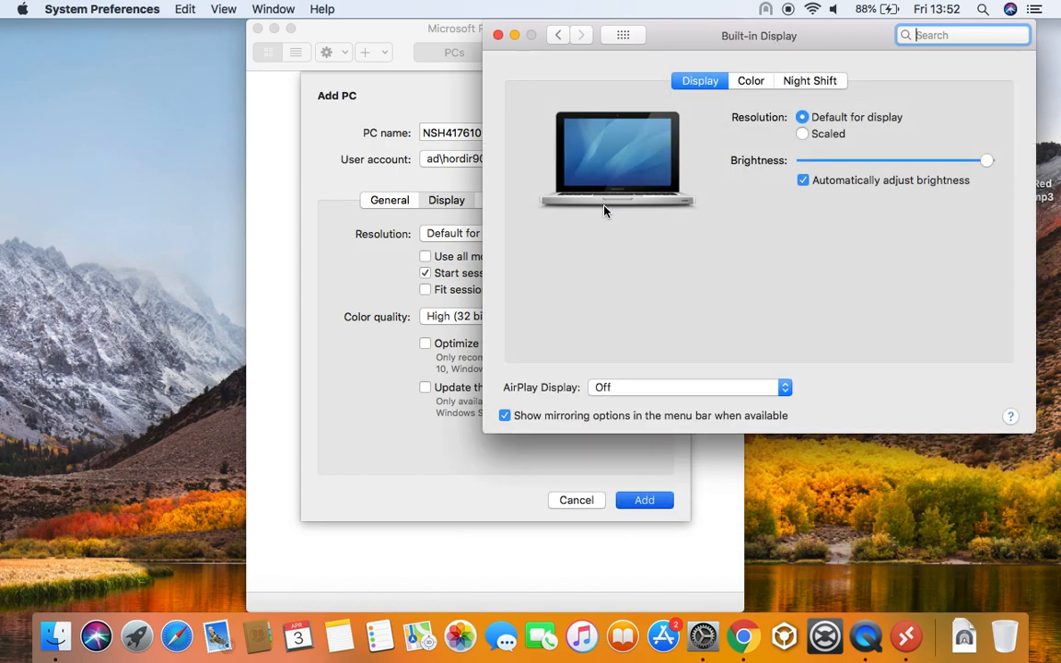
click(753, 83)
click(698, 82)
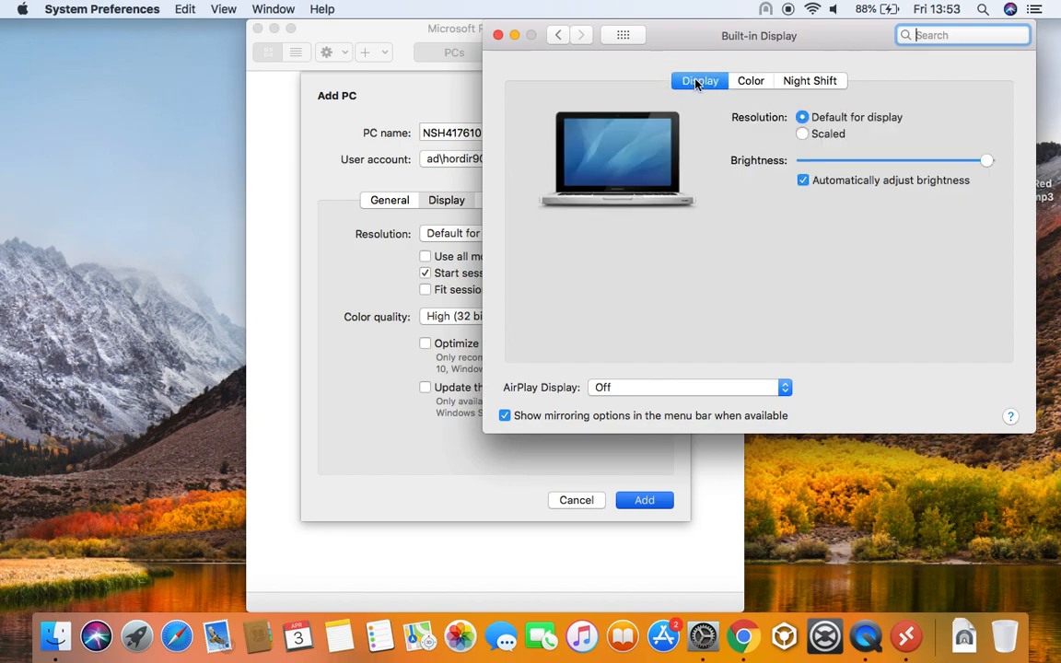
click(803, 134)
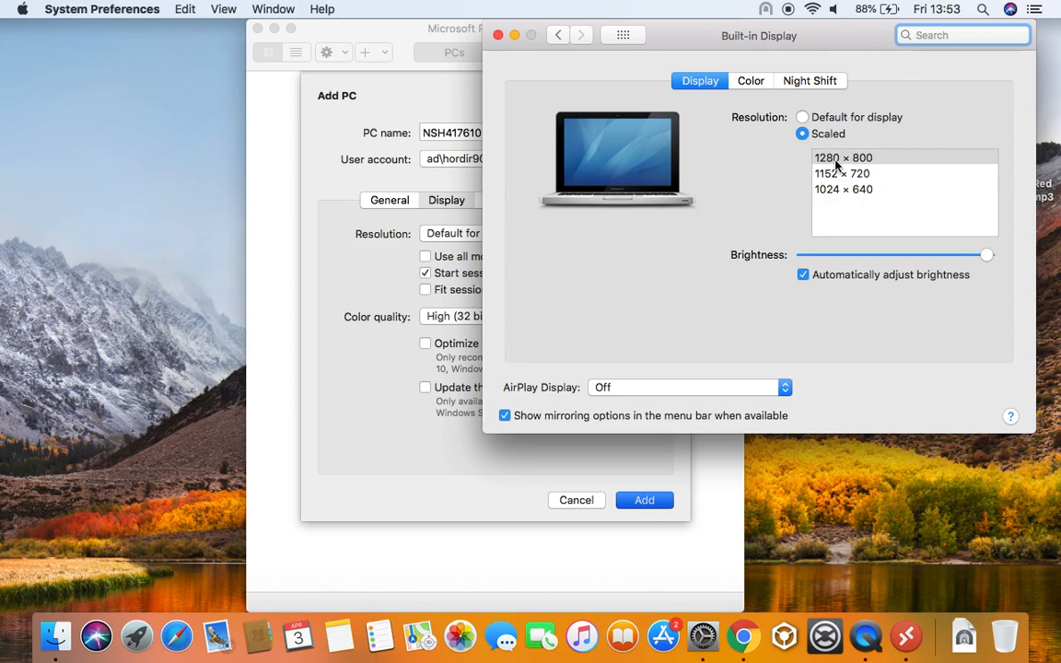
click(751, 85)
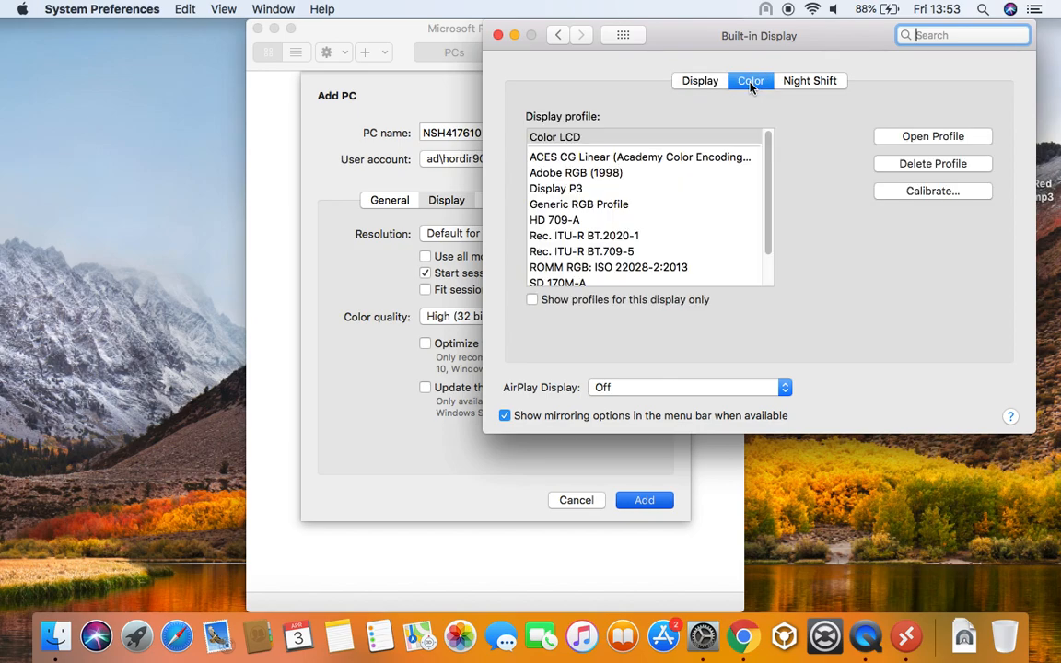
click(716, 90)
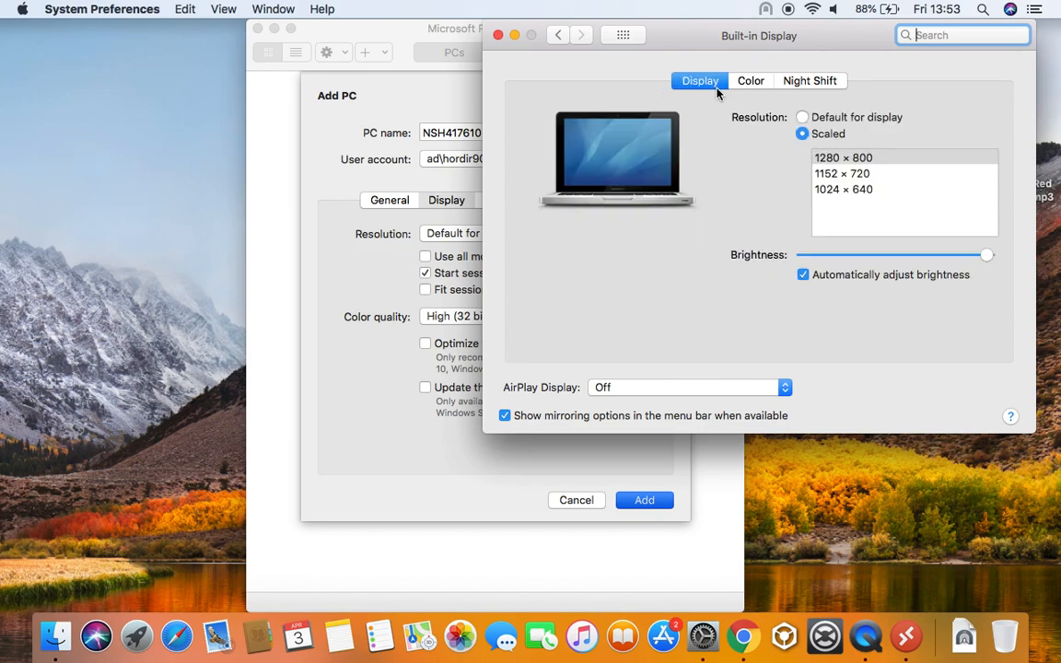
click(802, 117)
click(497, 35)
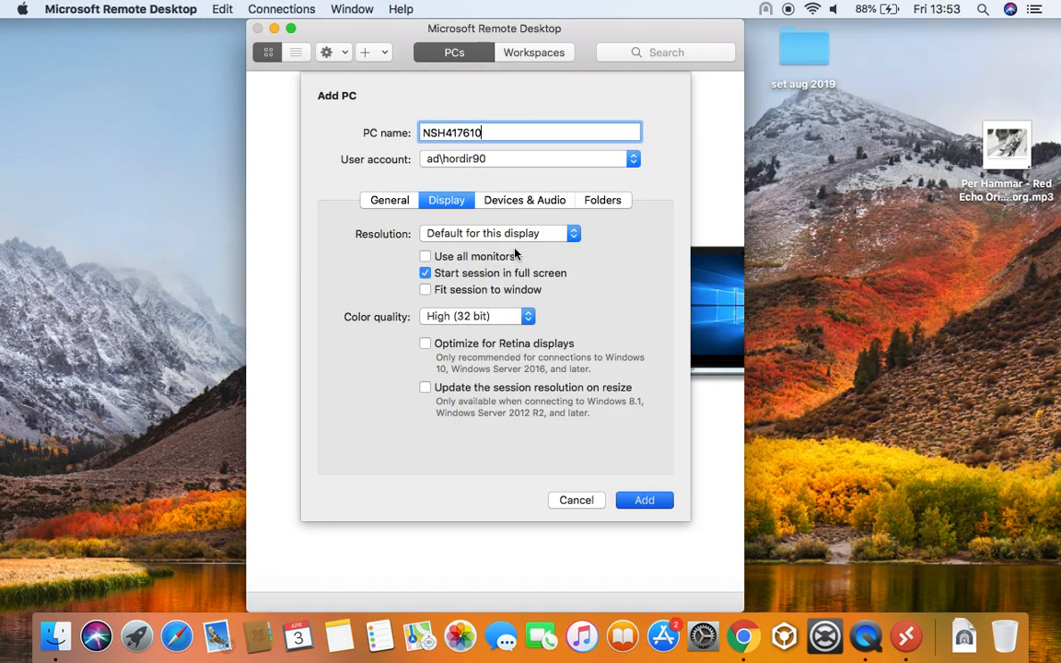
Review the Devices & Audio and Folders options, then save PC NSH417610
click(461, 234)
click(466, 234)
click(526, 202)
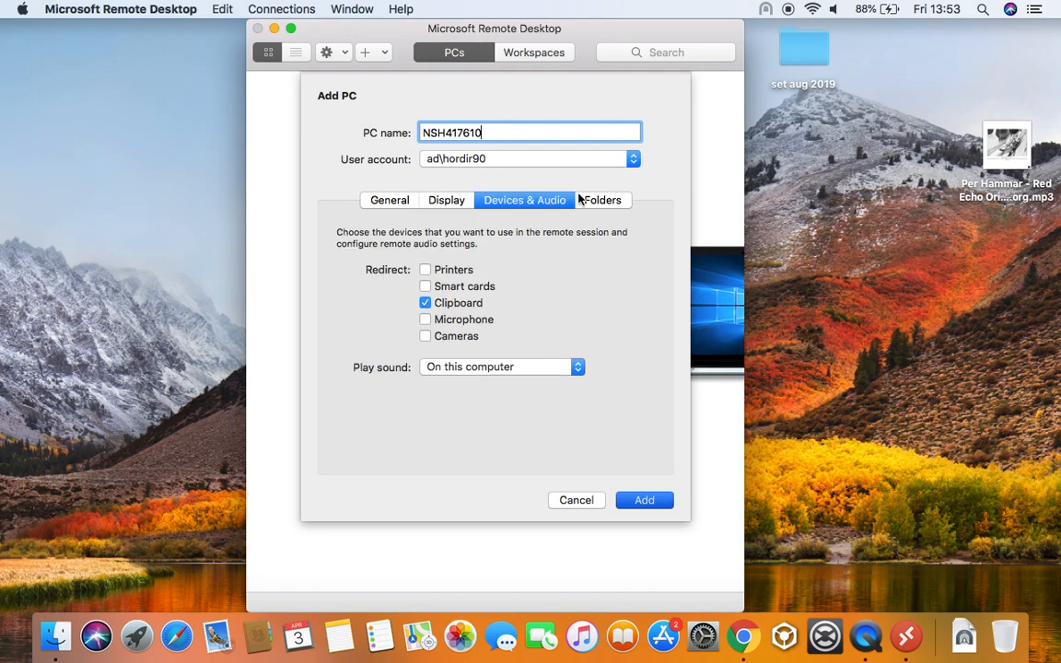
click(603, 201)
click(409, 202)
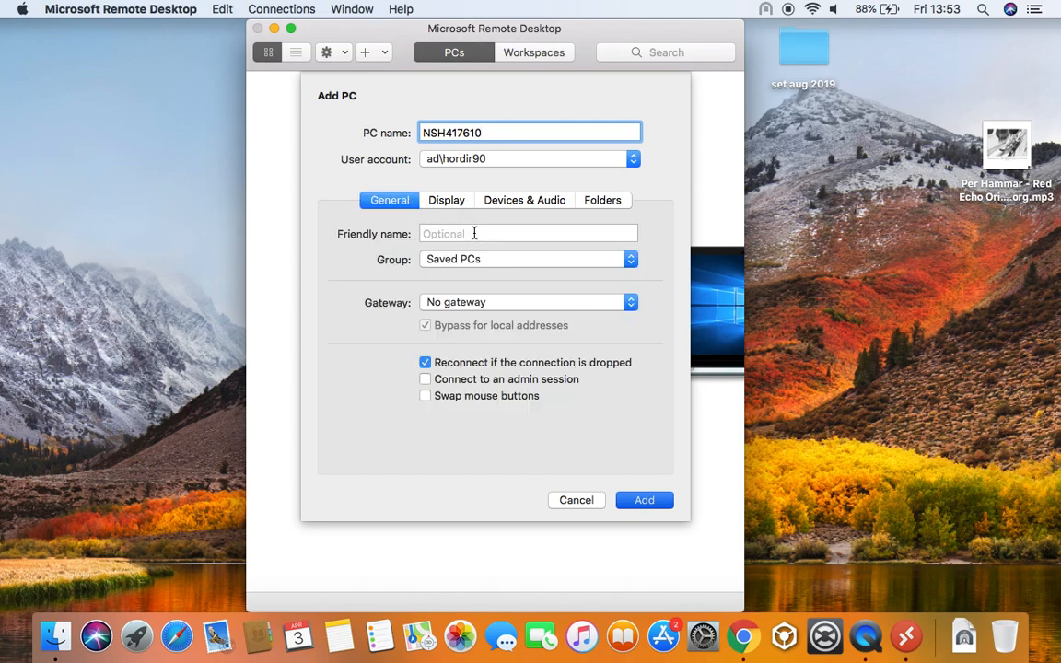
click(642, 501)
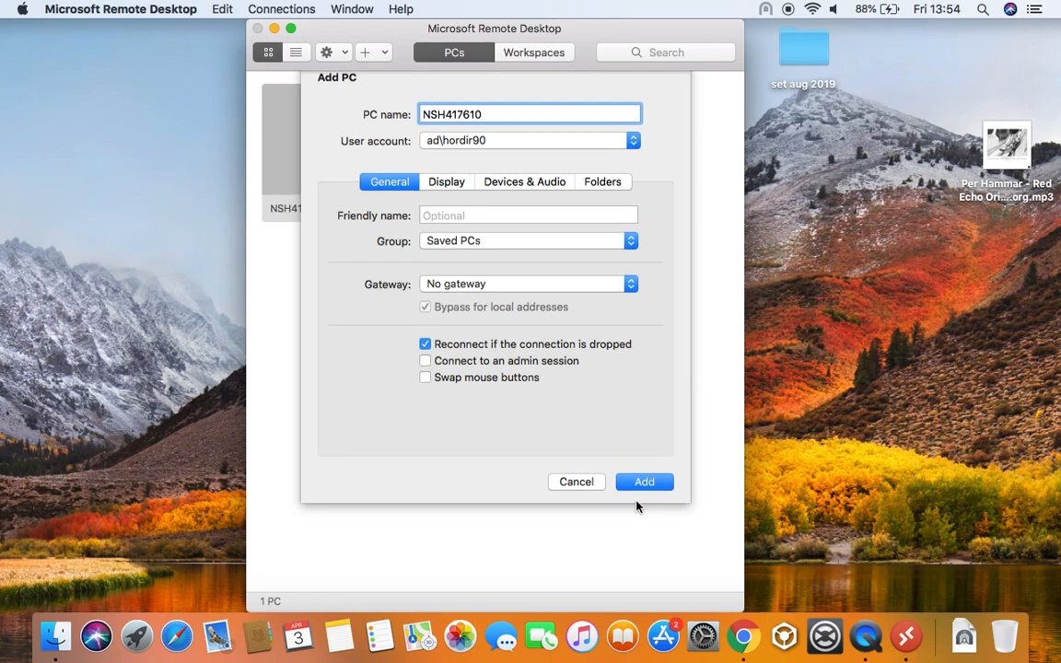
mouse_move(437, 160)
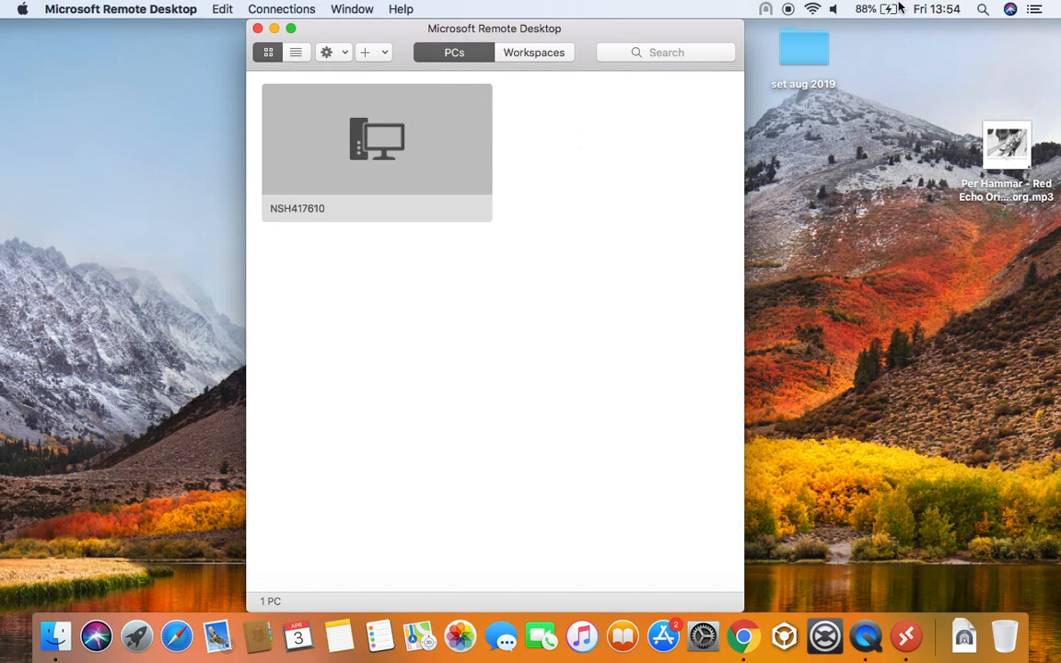
Turn Wi-Fi off, then join the iPhone hotspot instead of NHS Wi-Fi
click(815, 10)
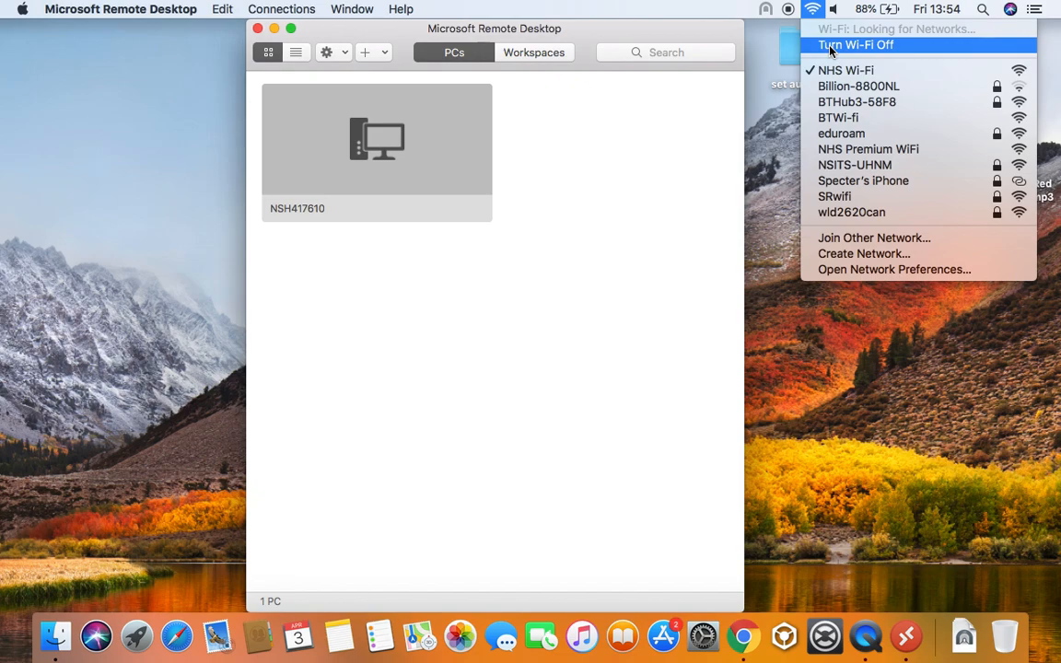
click(830, 46)
click(812, 10)
click(843, 45)
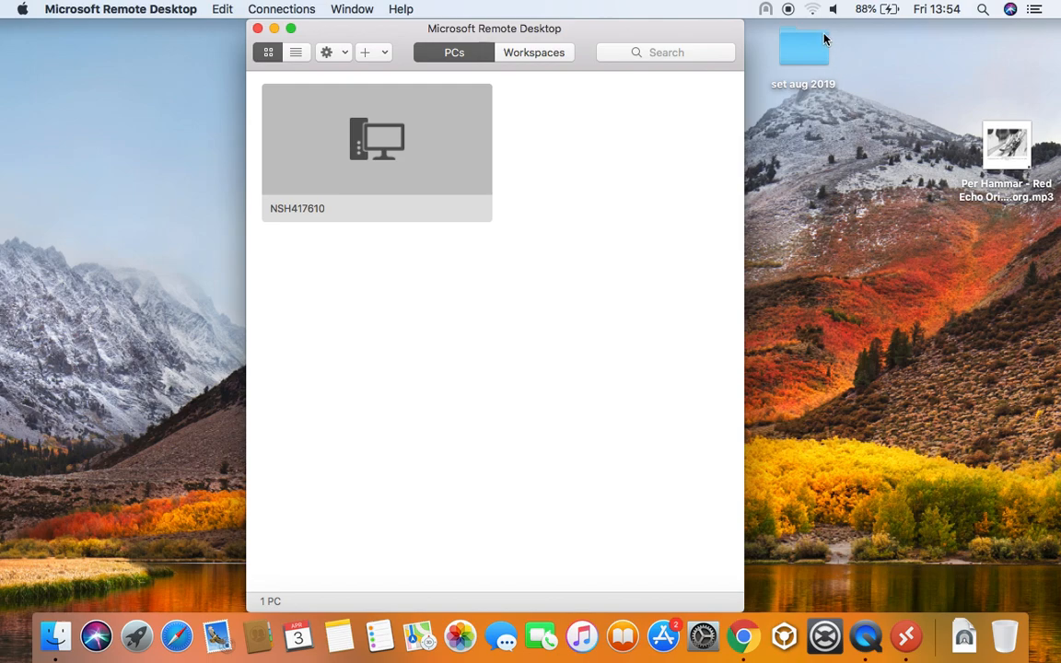
click(834, 57)
click(812, 9)
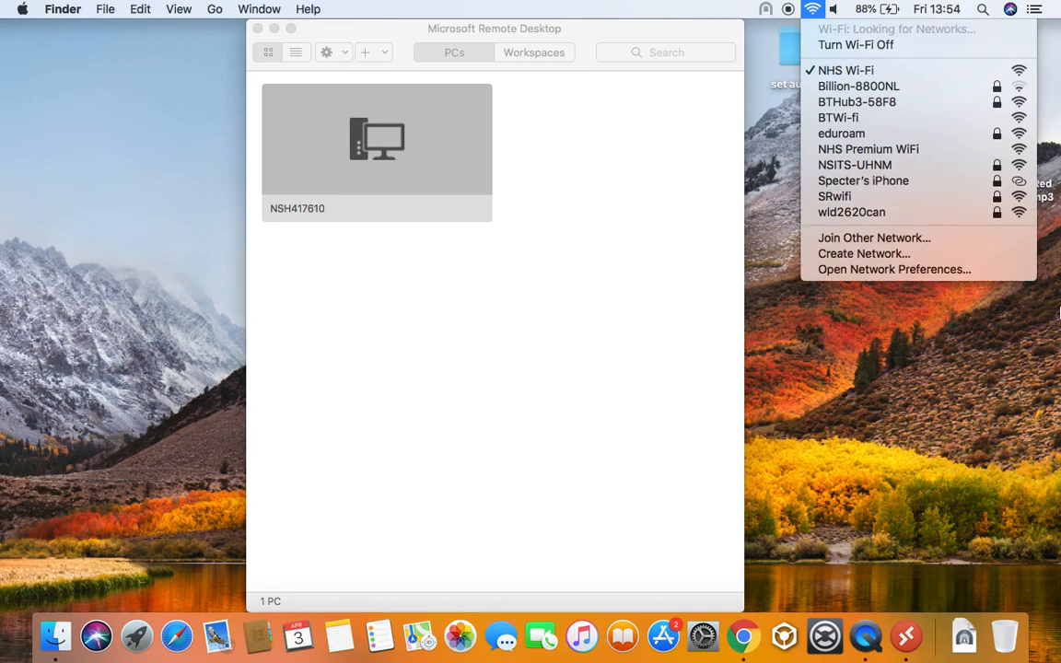
click(811, 181)
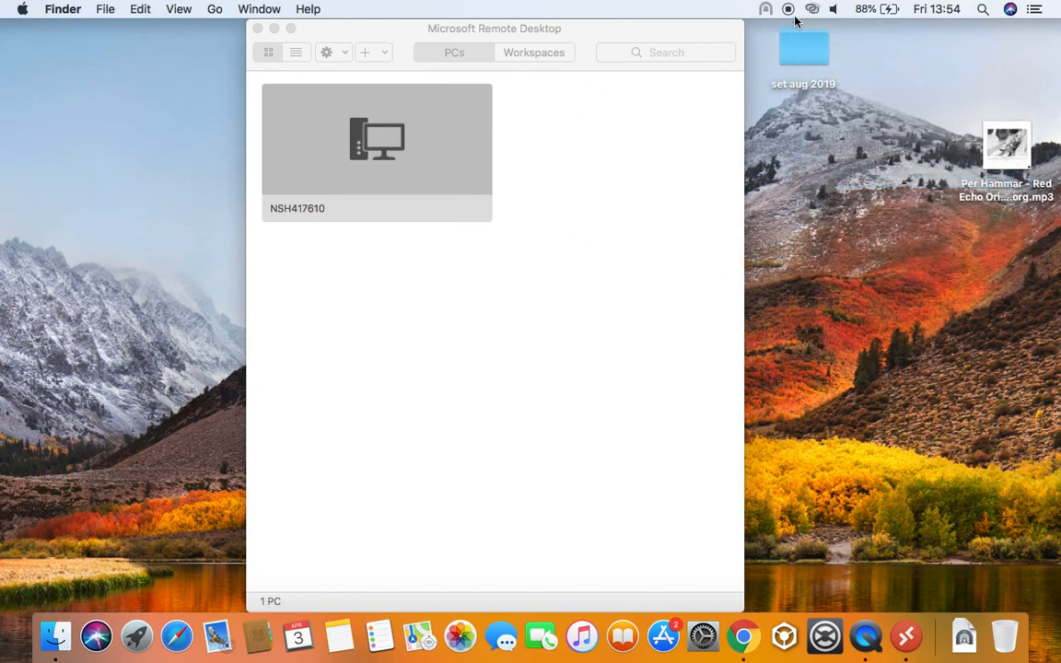
mouse_move(767, 12)
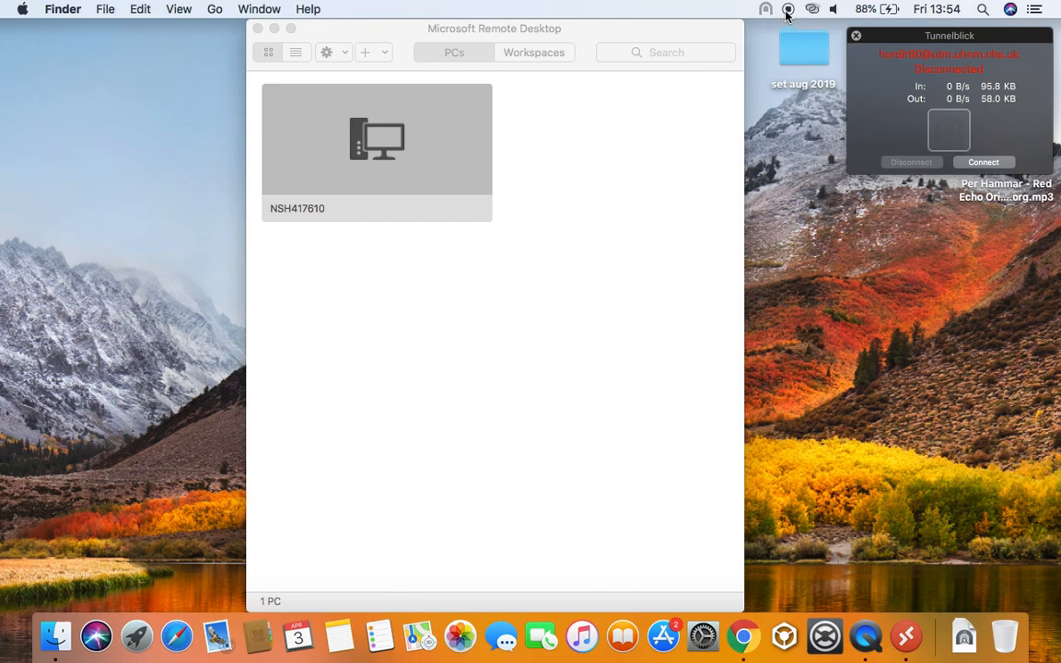
Connect the Sophos VPN with the login credentials and stop DNS warnings for all configurations
click(982, 163)
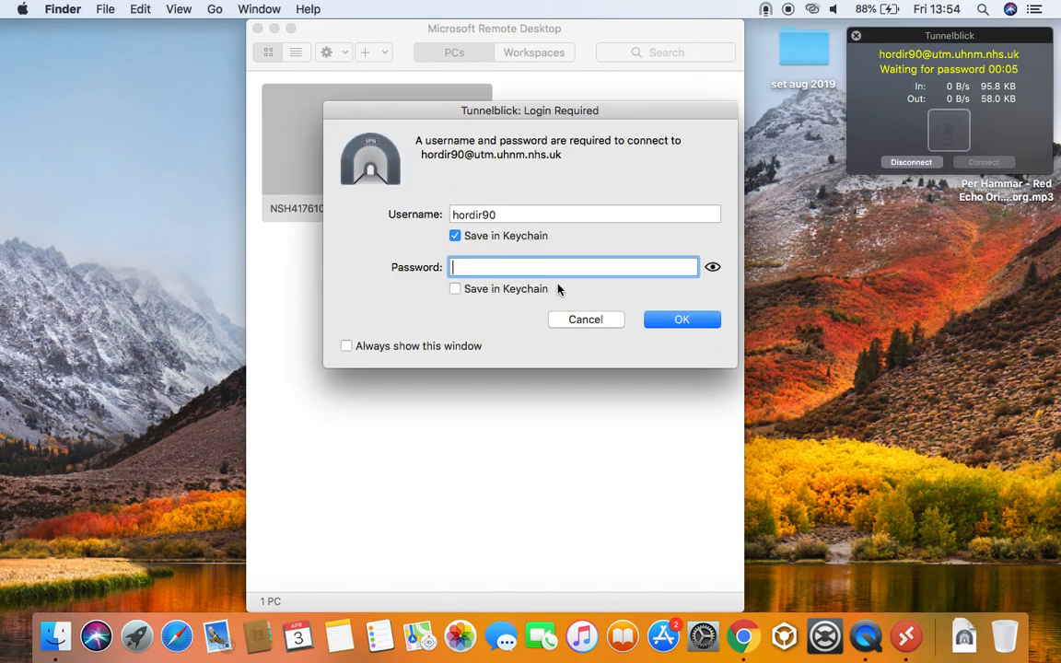
text(••••••)
key(BackSpace)
key(BackSpace)
key(BackSpace)
key(BackSpace)
key(BackSpace)
key(BackSpace)
text(••••••••••••••)
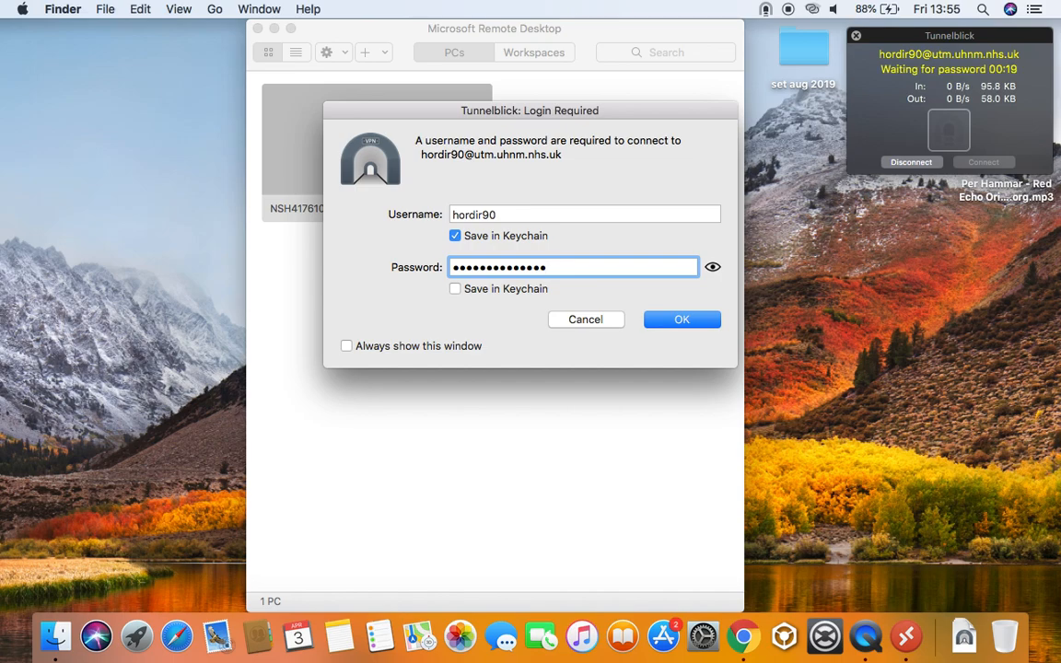
text(******)
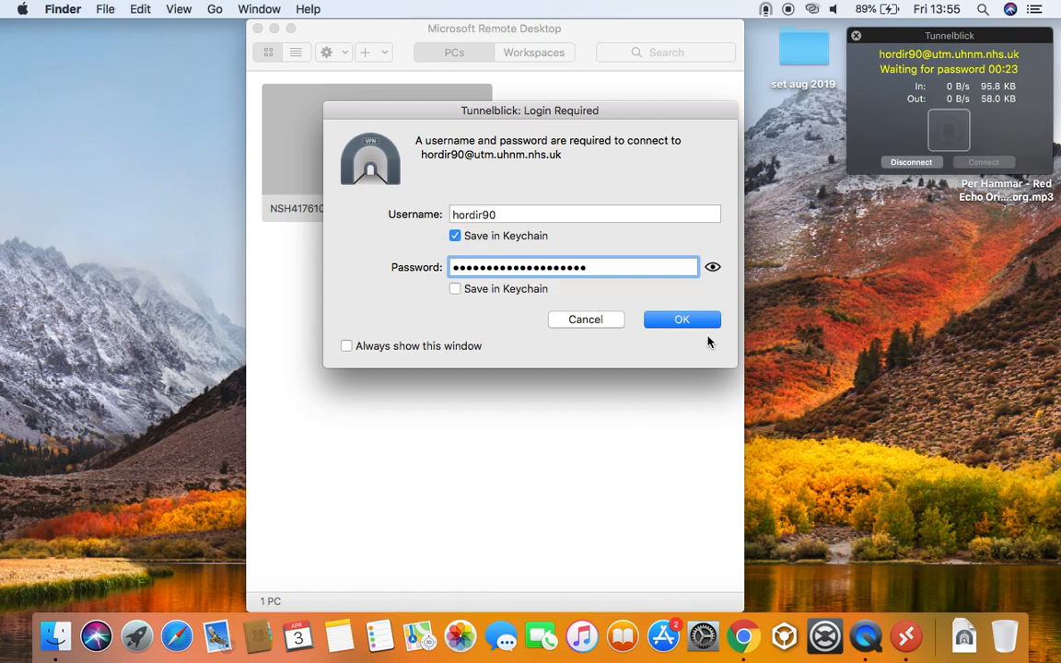
click(698, 325)
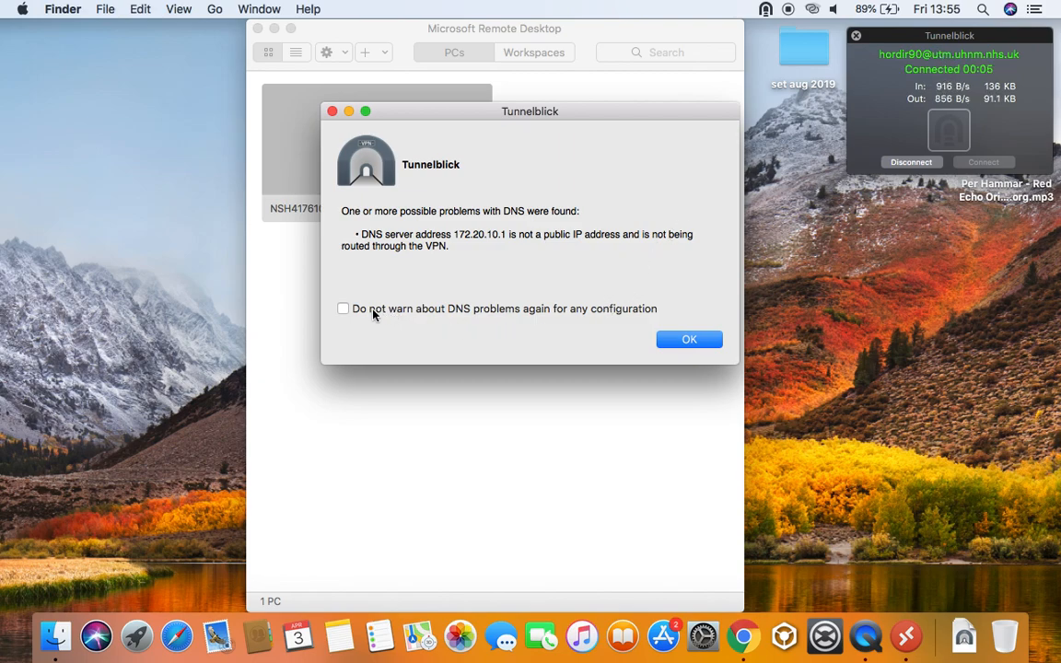
click(345, 310)
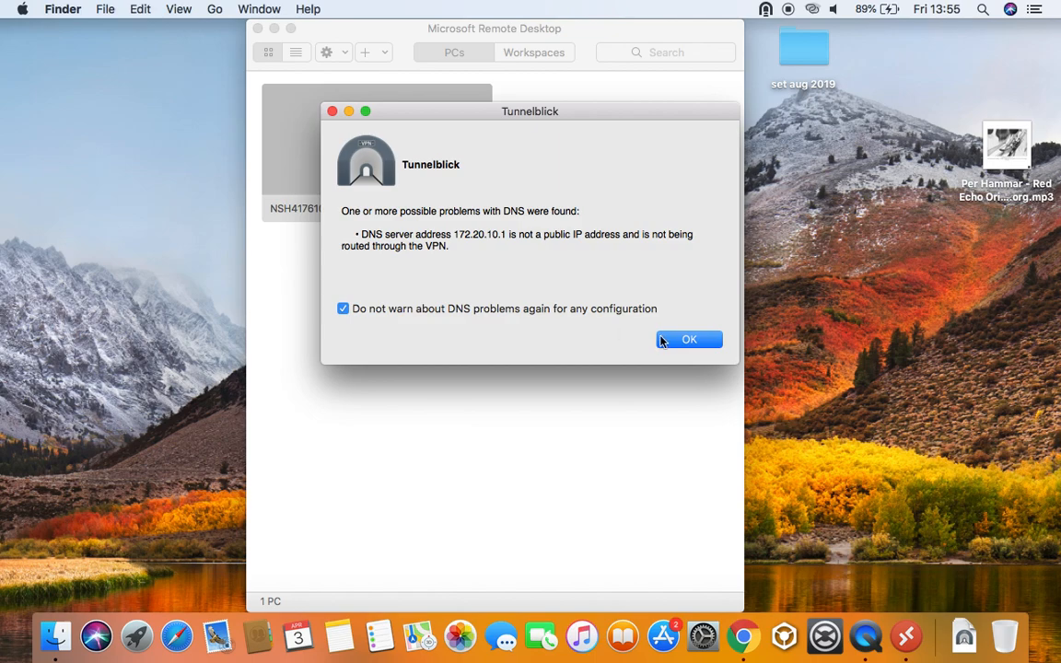
Dismiss the DNS warning and bring up the NSH417610 tile's actions in Remote Desktop
click(720, 344)
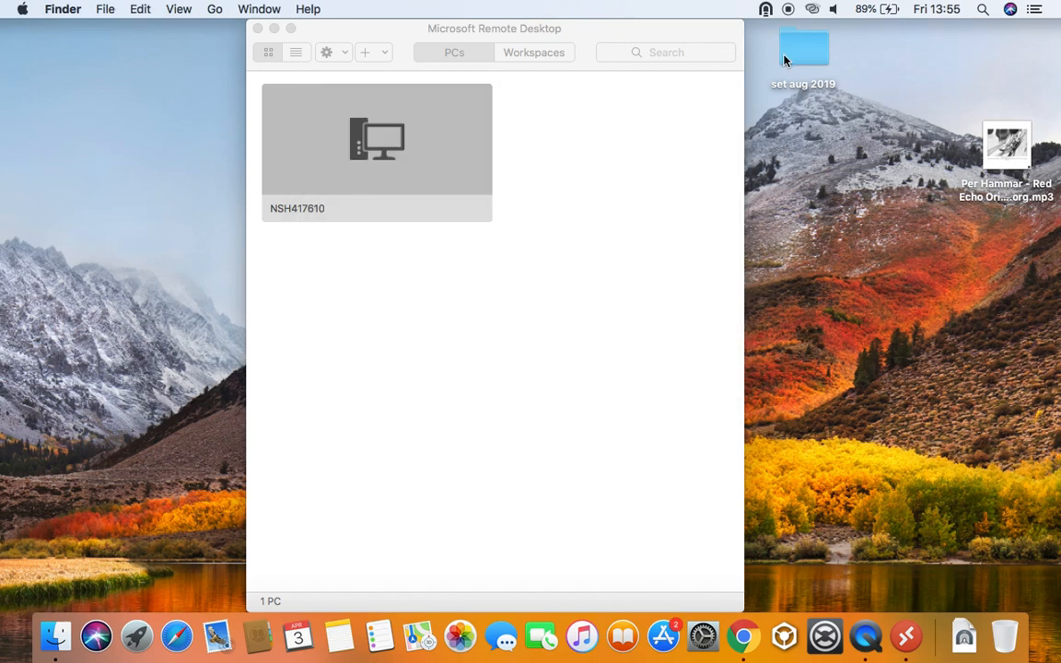
click(581, 227)
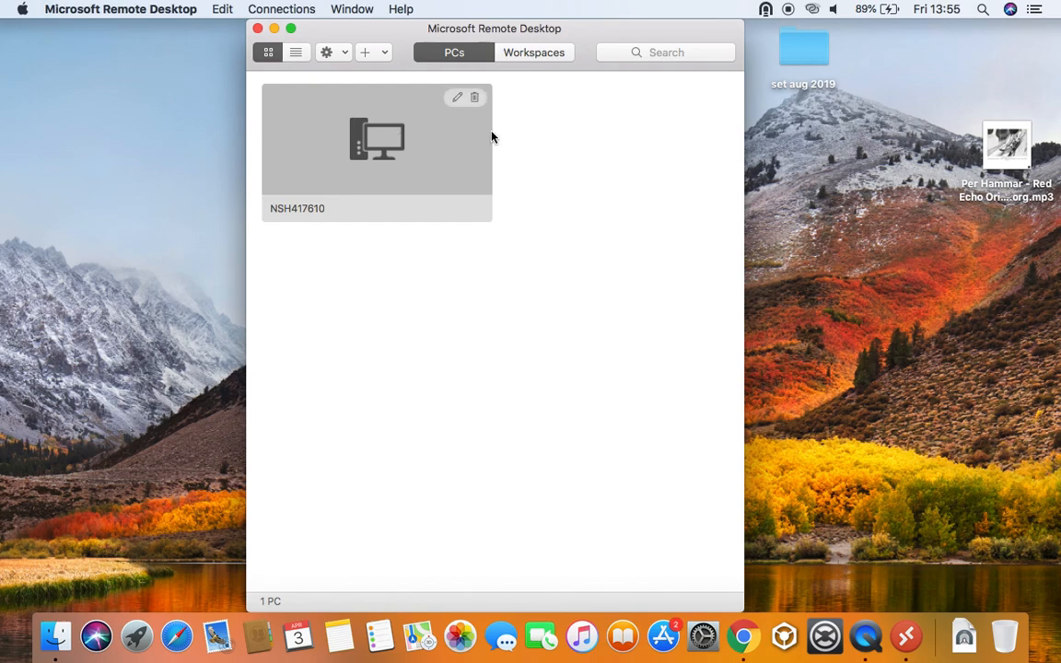
right_click(440, 125)
click(629, 142)
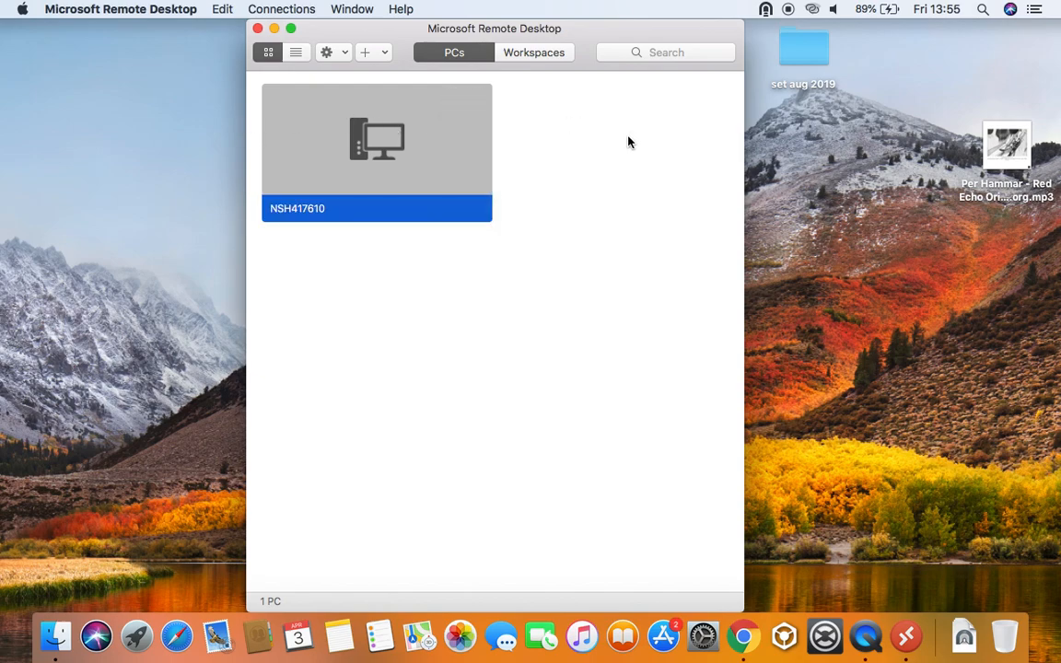
mouse_move(399, 125)
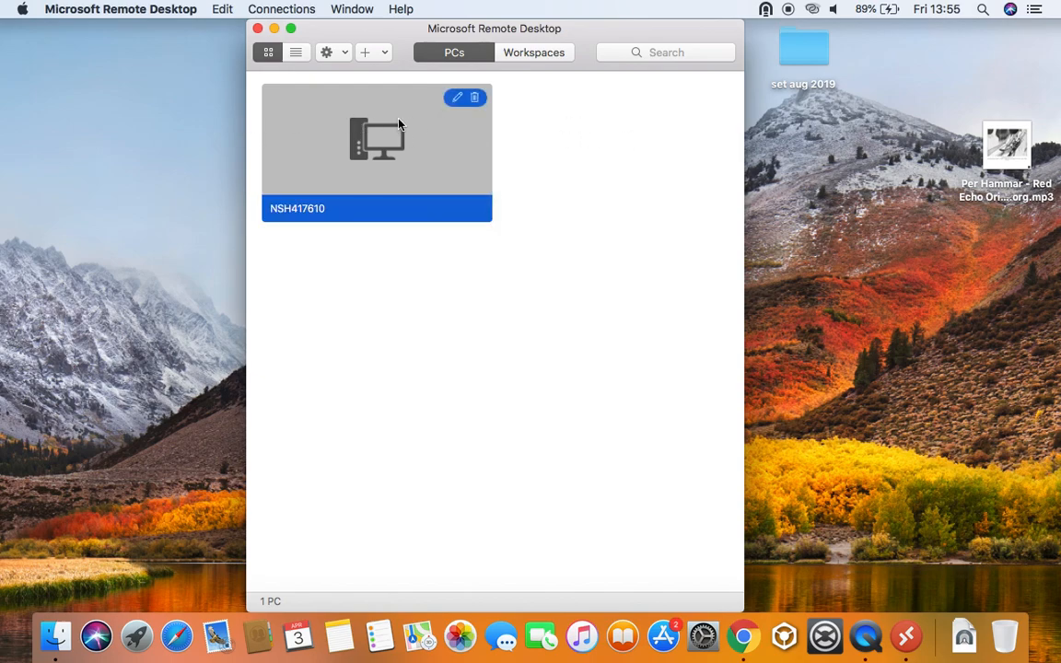
right_click(399, 125)
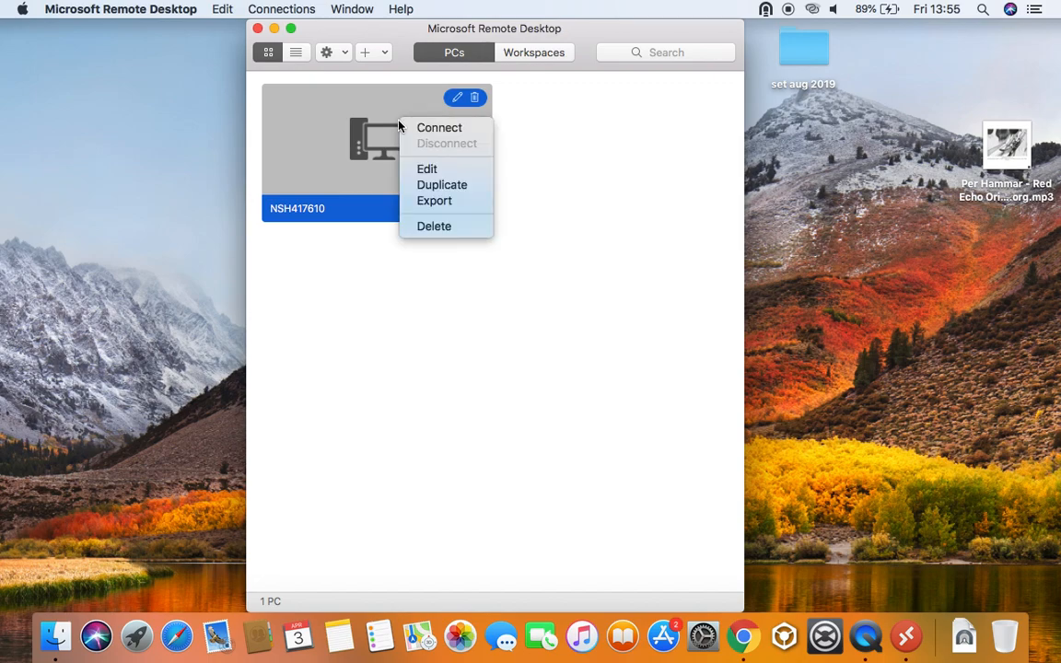
click(556, 149)
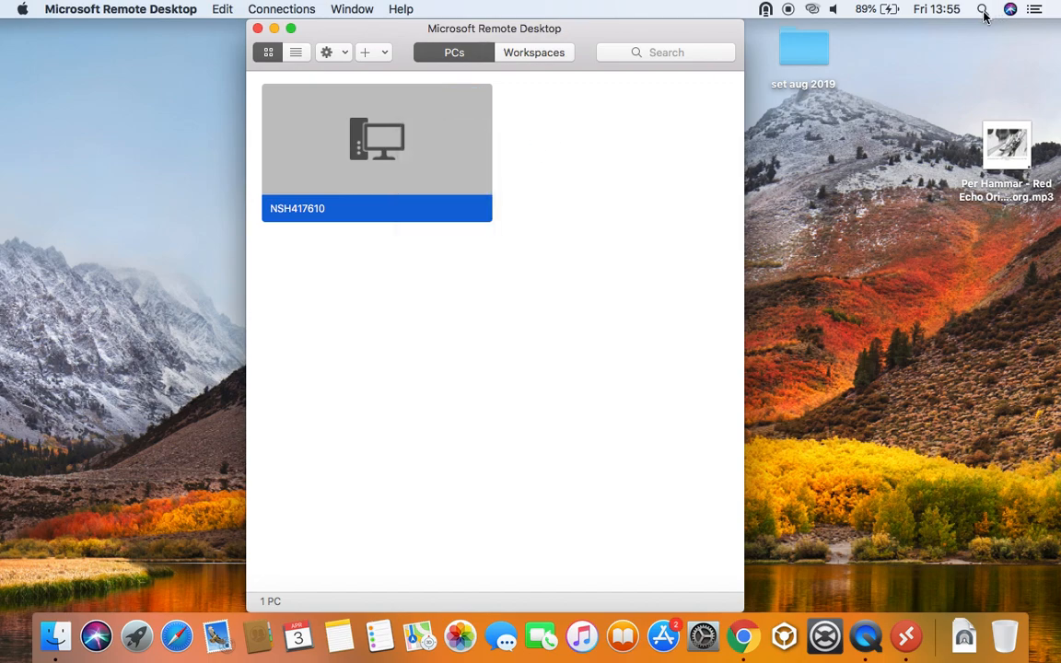
Search Spotlight for 'microsoft', then return to Remote Desktop
click(982, 10)
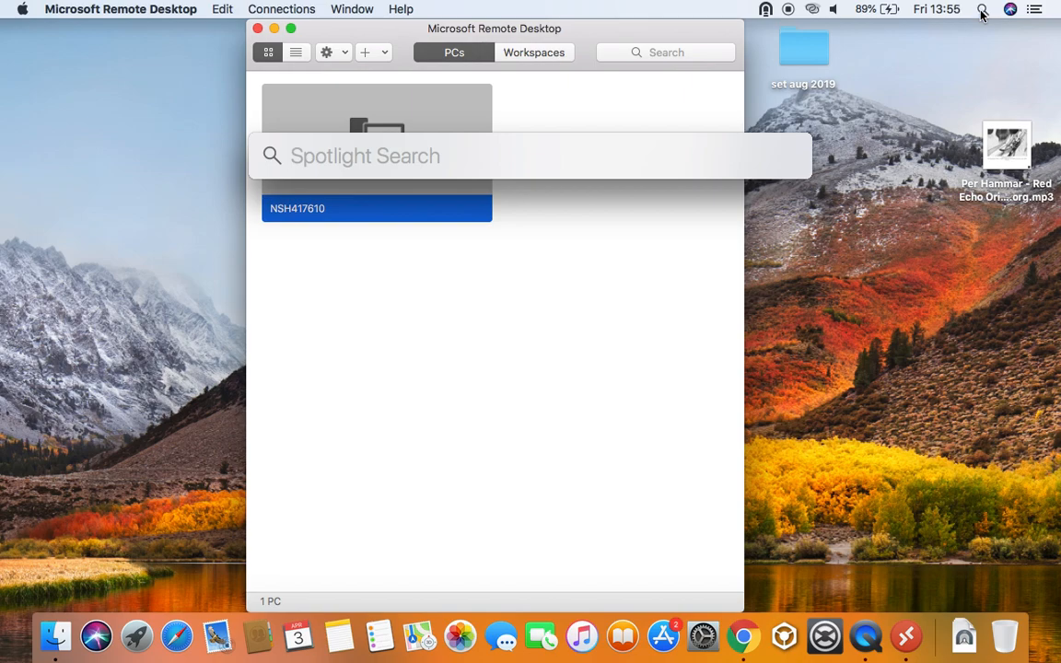
text(m)
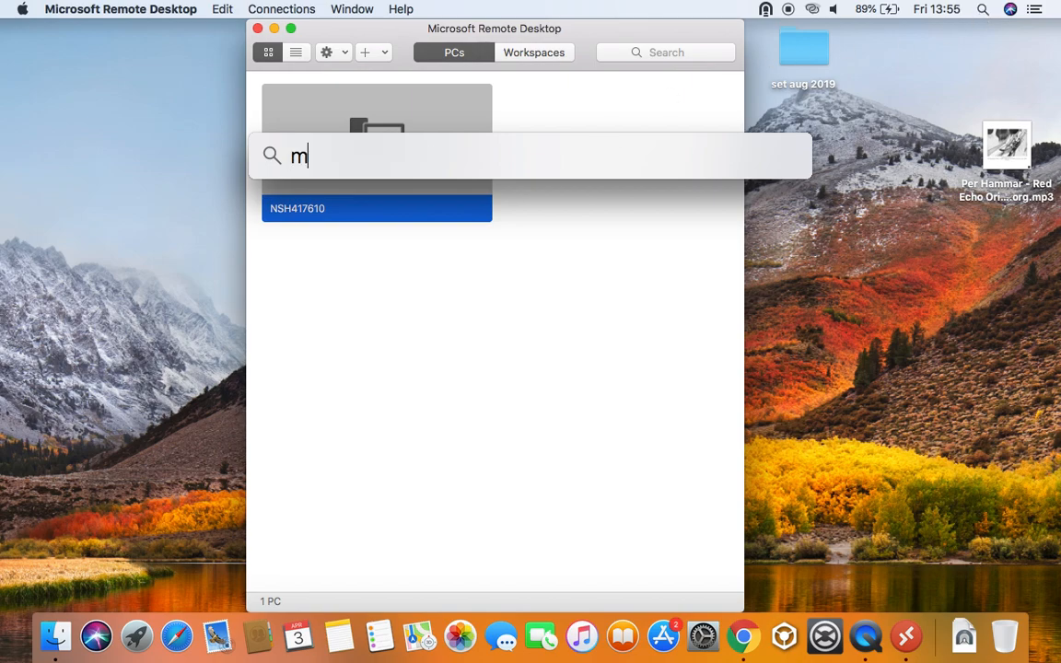
text(icrosoft)
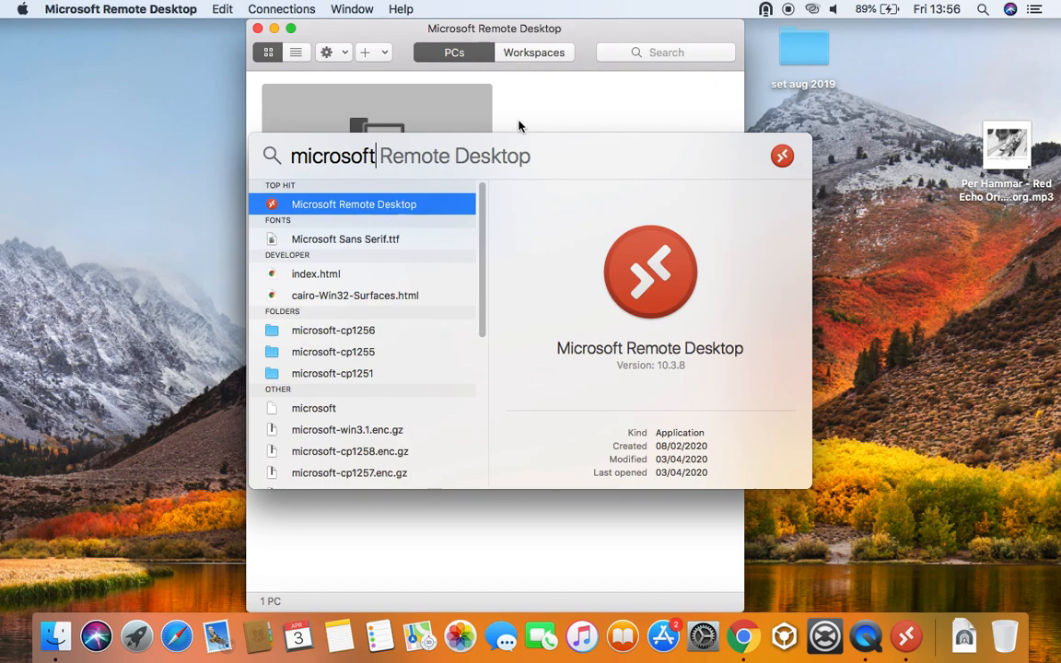
click(547, 101)
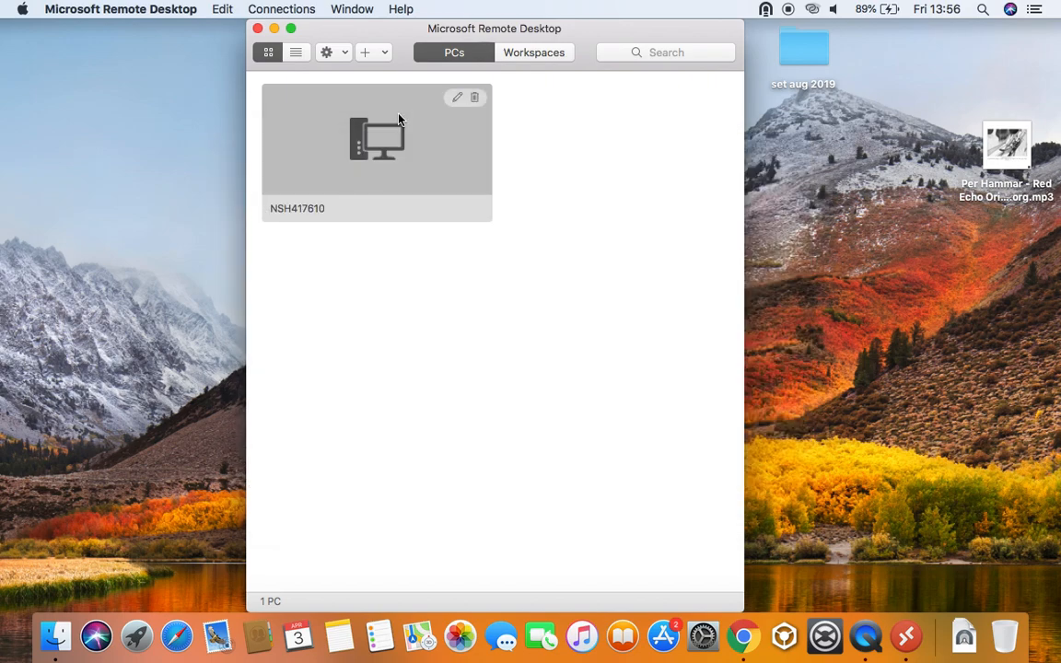
Silence the Tunnelblick DNS warning and connect to NSH417610 from its tile menu
click(552, 263)
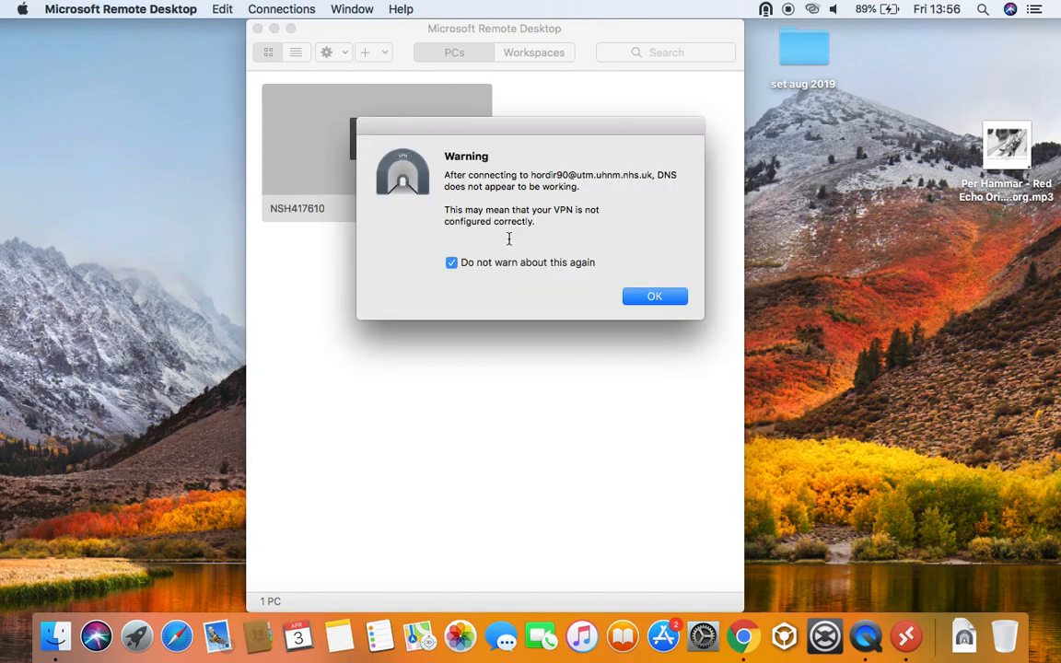
click(655, 297)
right_click(361, 122)
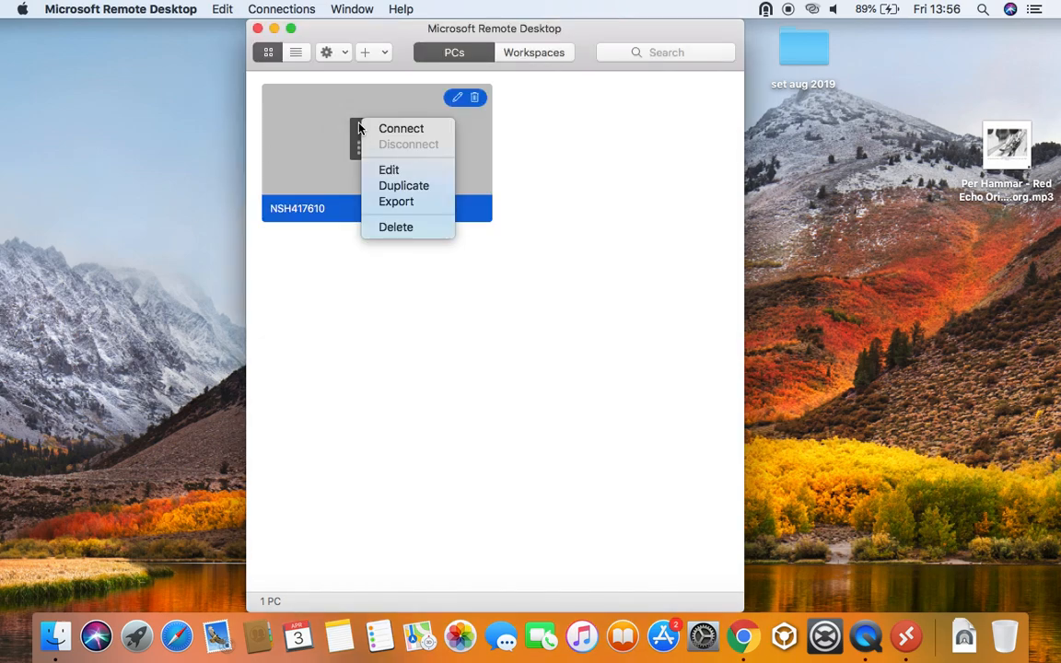
click(634, 219)
right_click(422, 131)
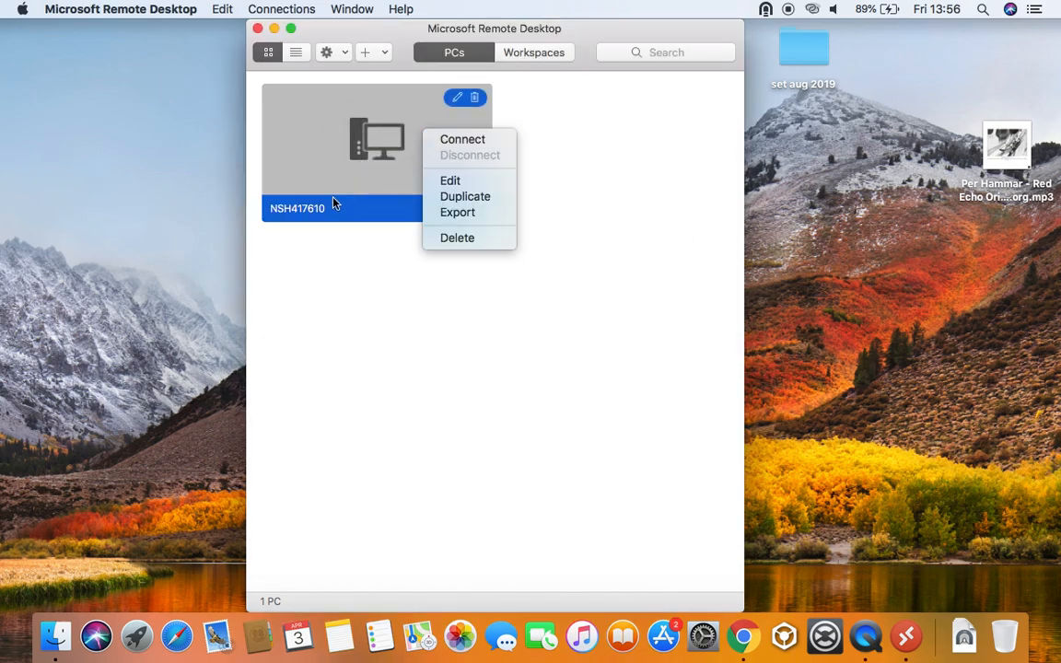
click(448, 142)
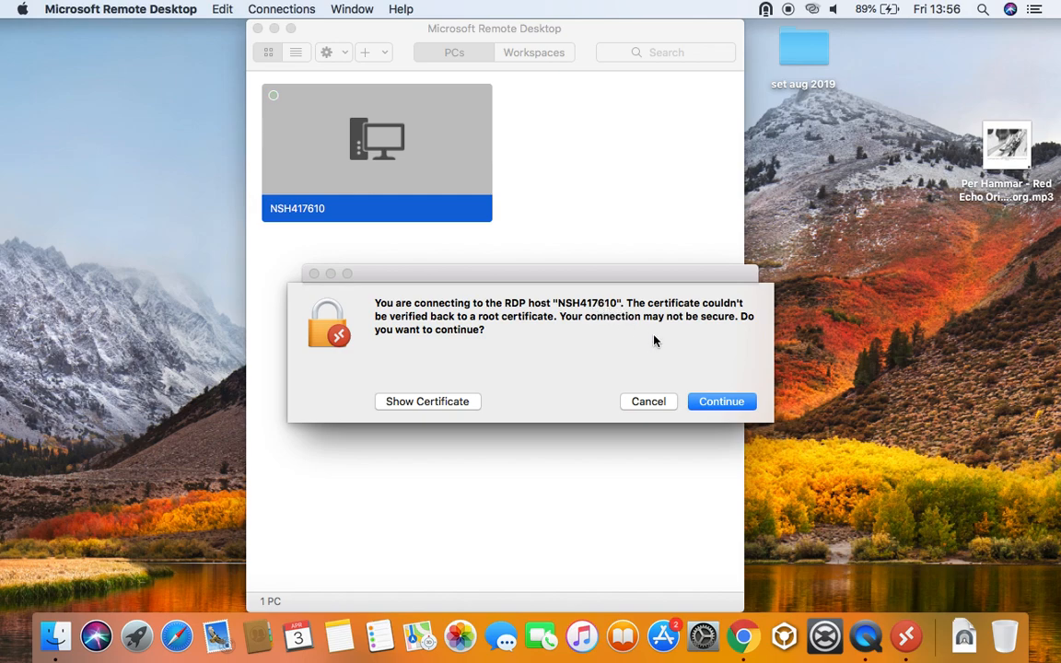
Accept both certificate warnings, close the VPN status window, and sign in to NSH417610 with the account password
click(719, 402)
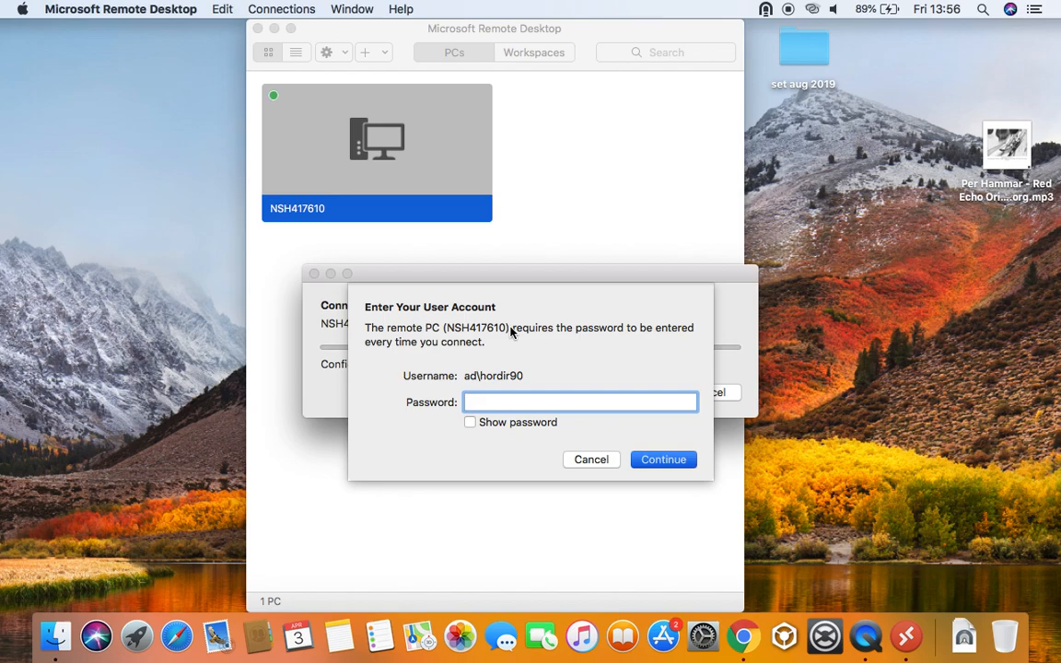
text(*************)
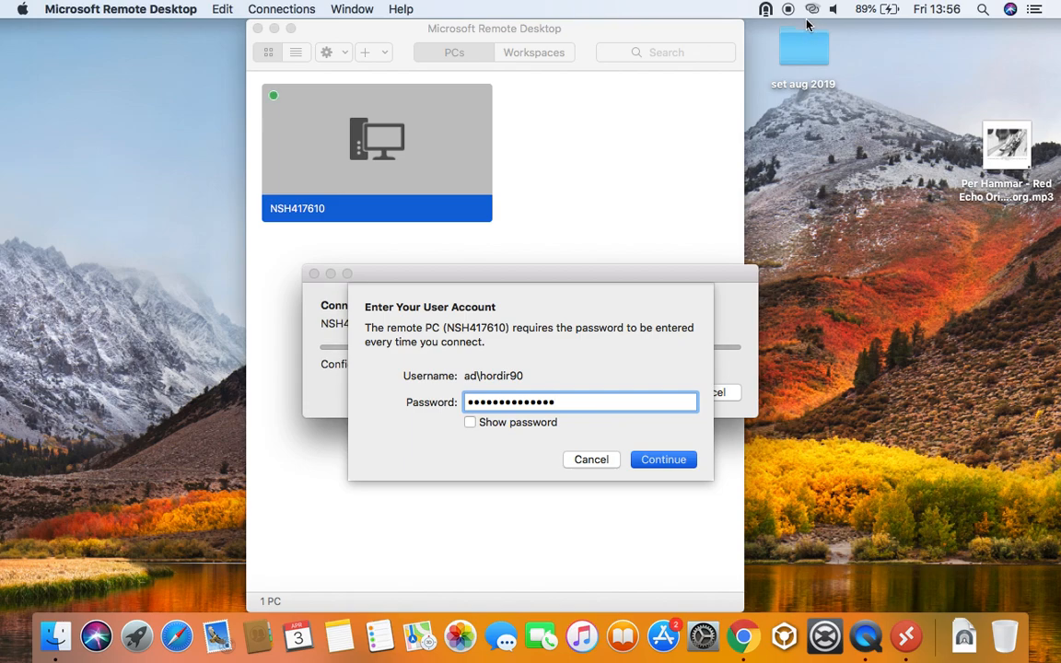
mouse_move(772, 11)
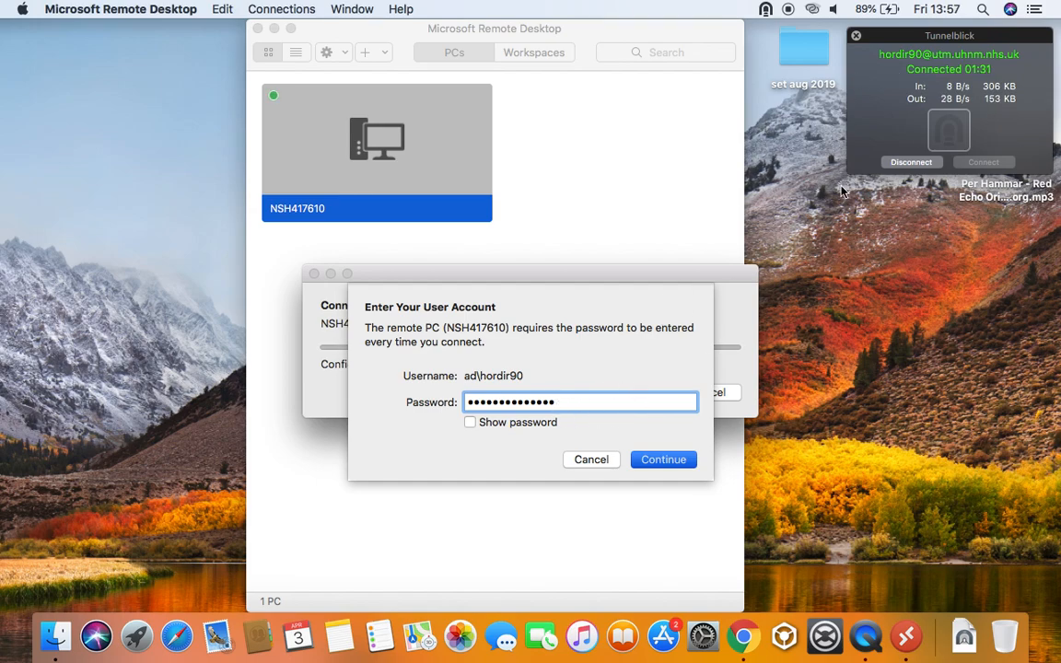
click(856, 35)
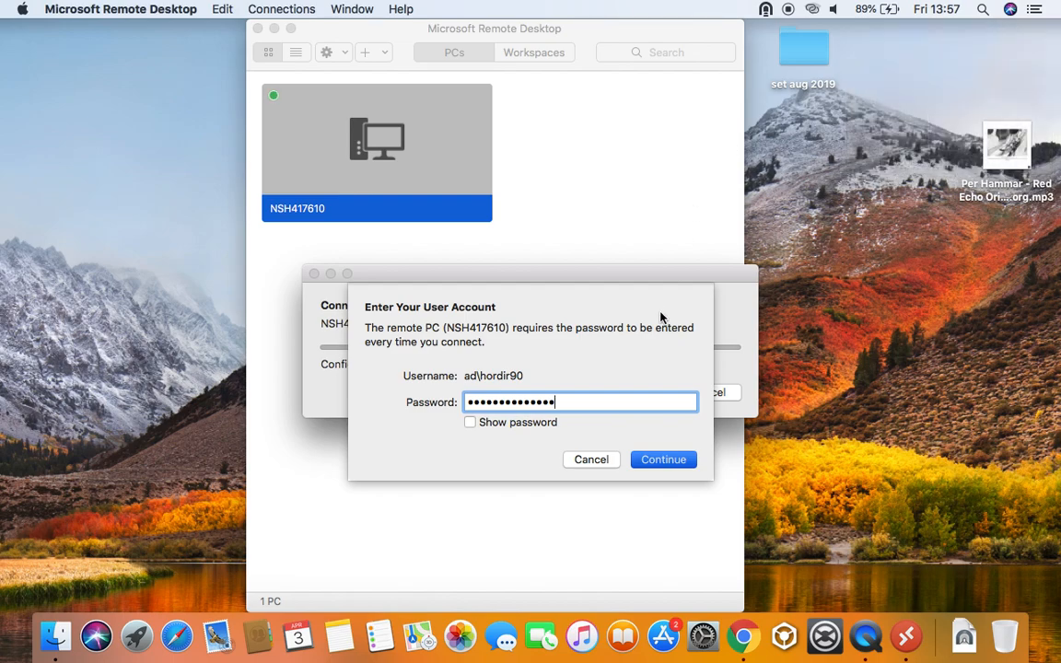
click(643, 463)
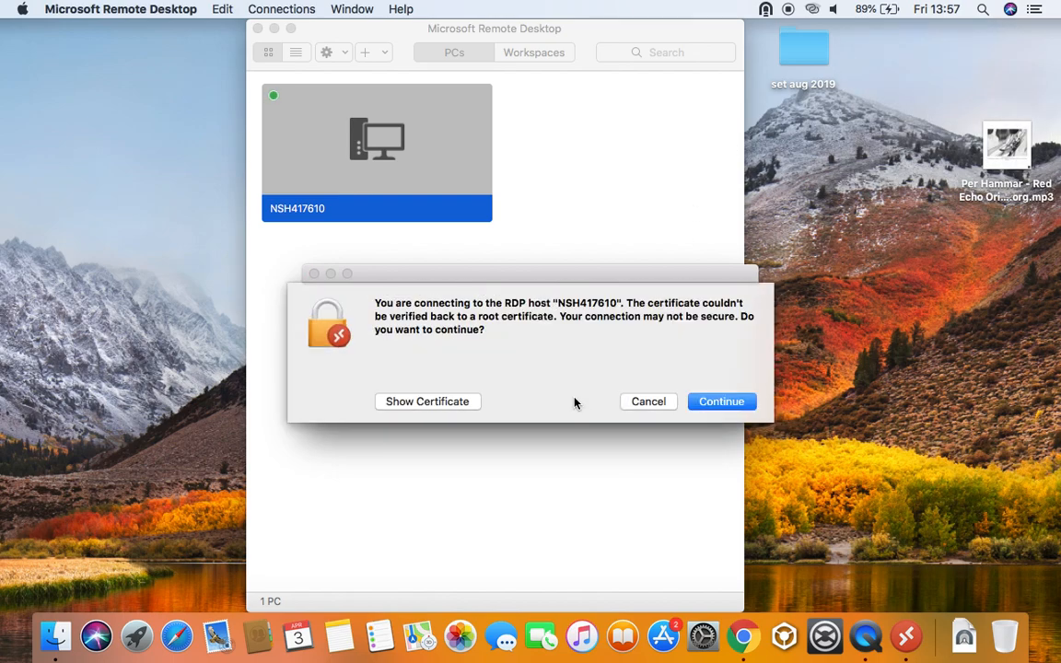
click(720, 406)
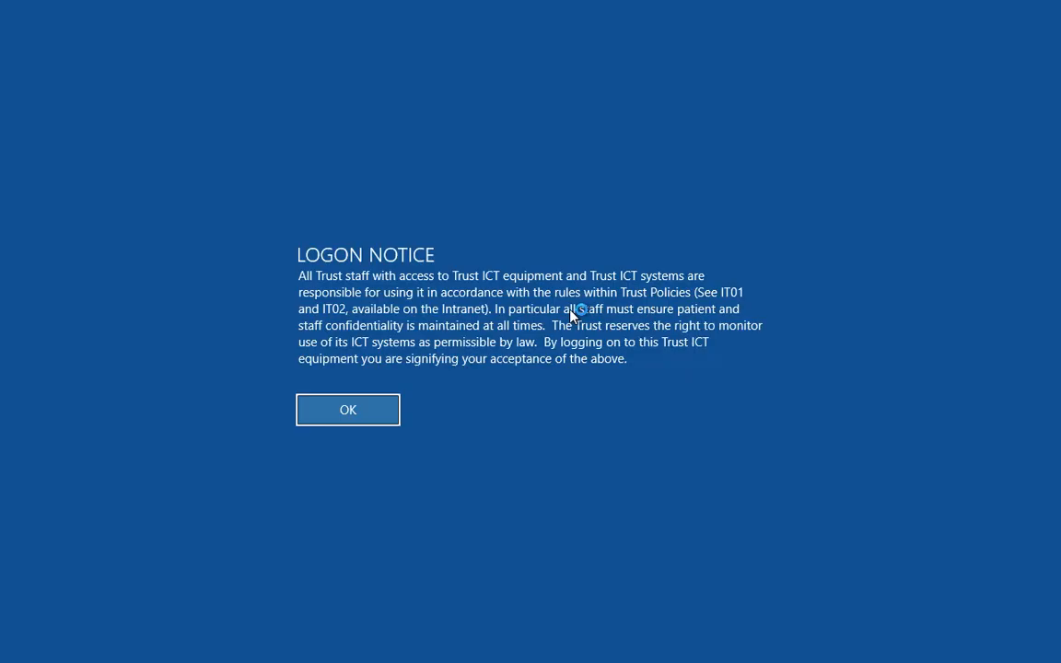
Acknowledge the NSH417610 logon notice, then close the full-screen remote session window
click(386, 409)
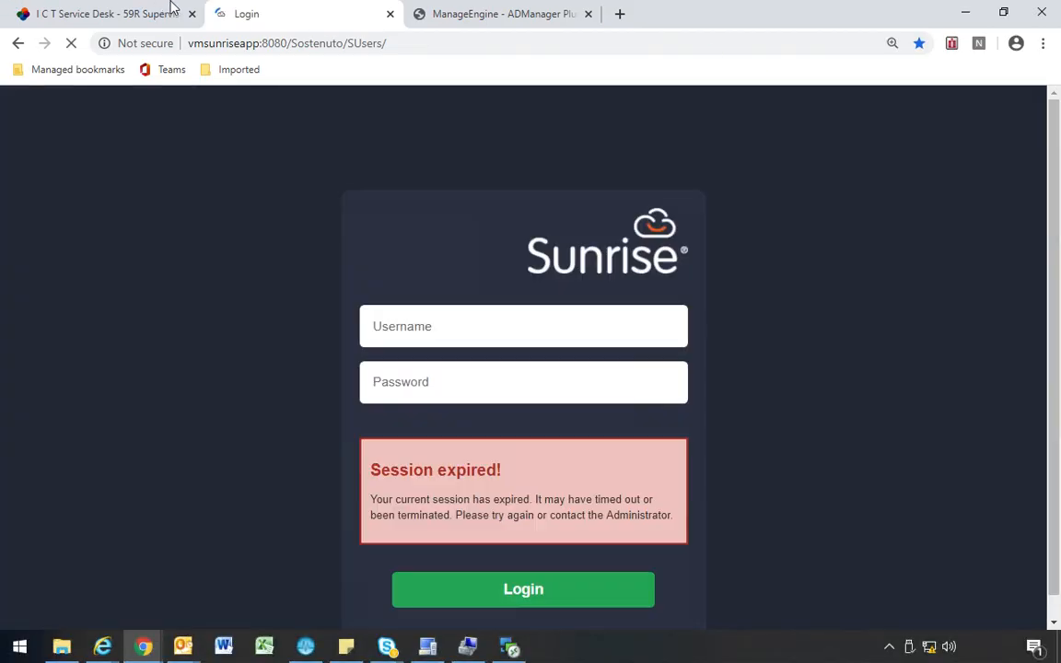
click(121, 8)
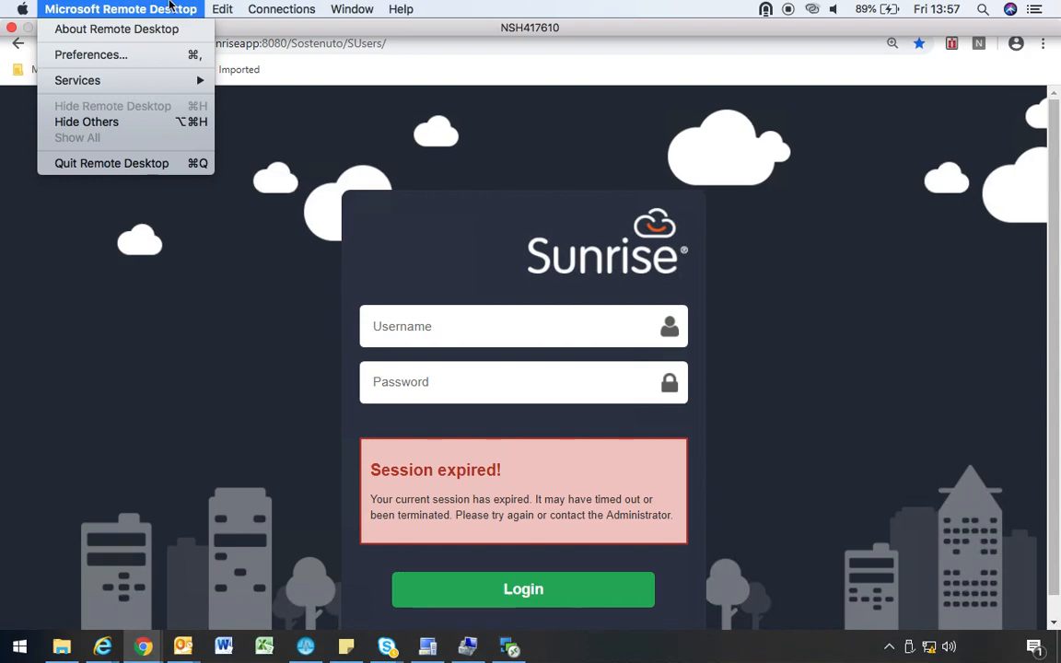
mouse_move(22, 8)
click(3, 7)
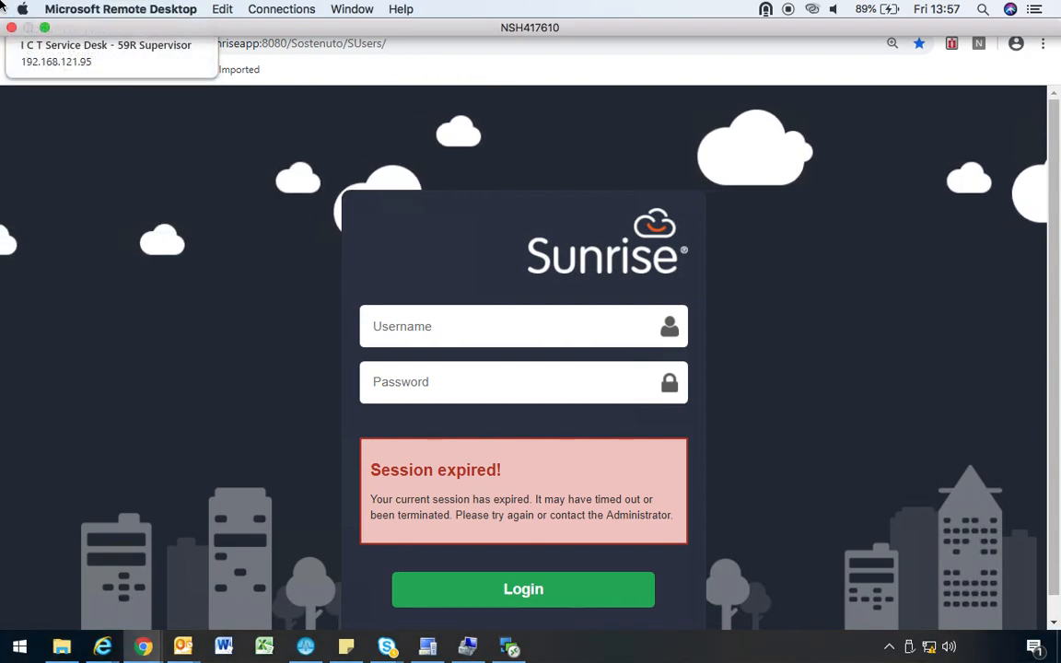
click(10, 29)
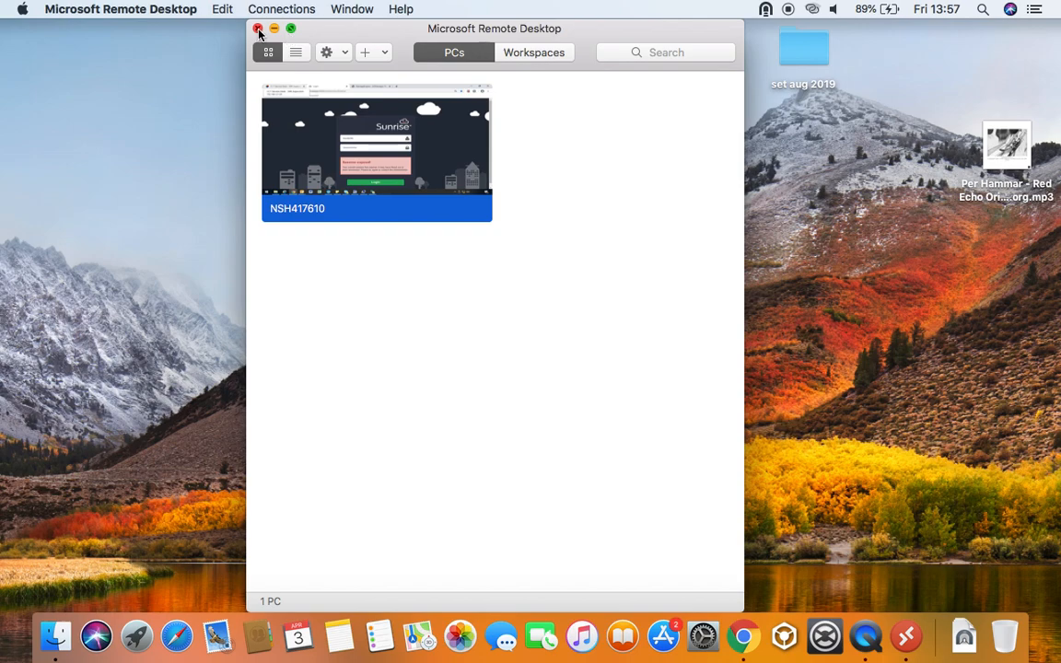
Switch from Microsoft Remote Desktop to QuickTime Player from the Dock and glance through its File menu
click(180, 8)
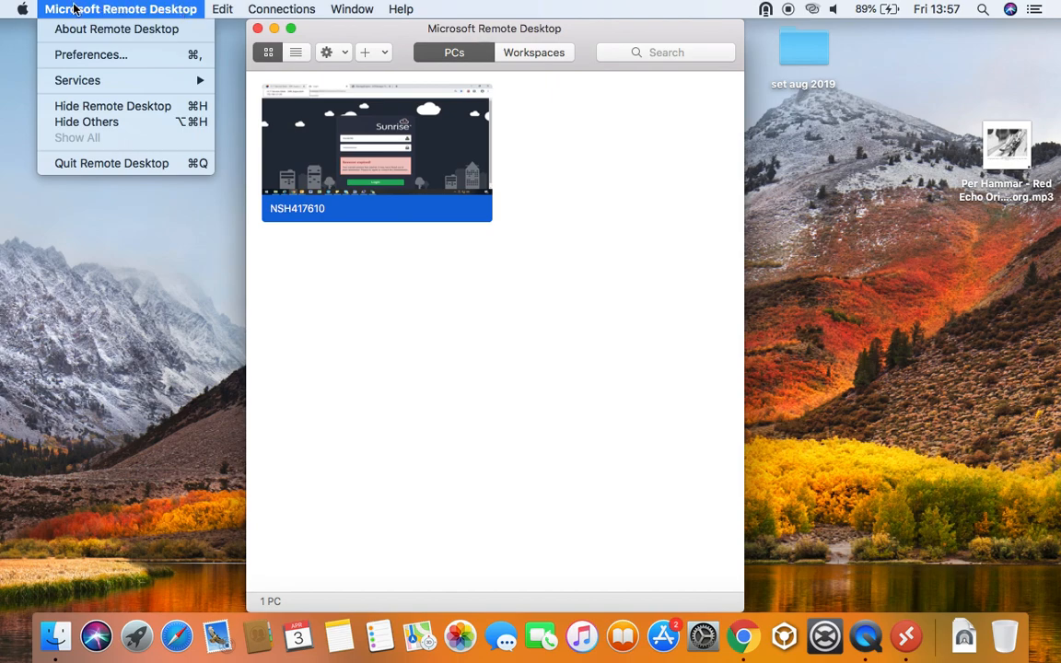
click(868, 637)
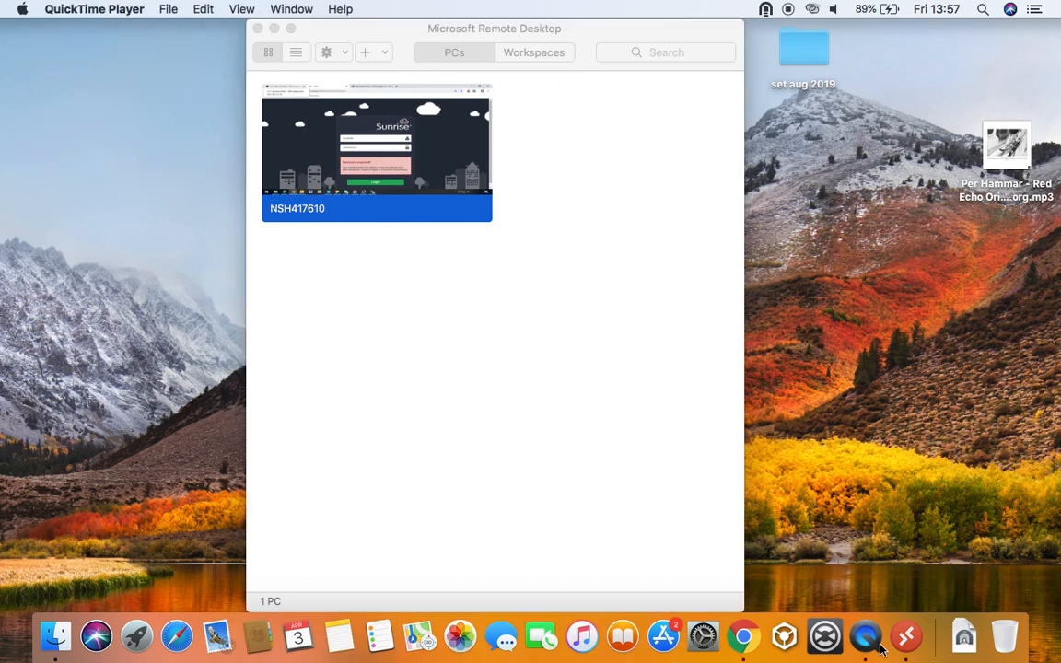
click(167, 13)
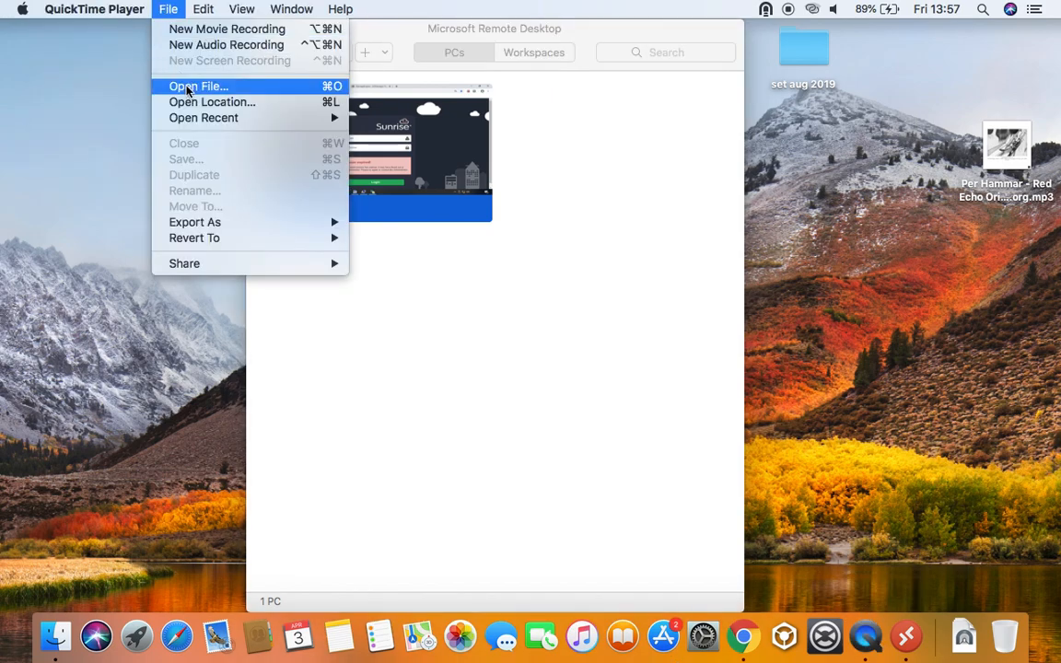
mouse_move(114, 12)
click(168, 11)
click(140, 8)
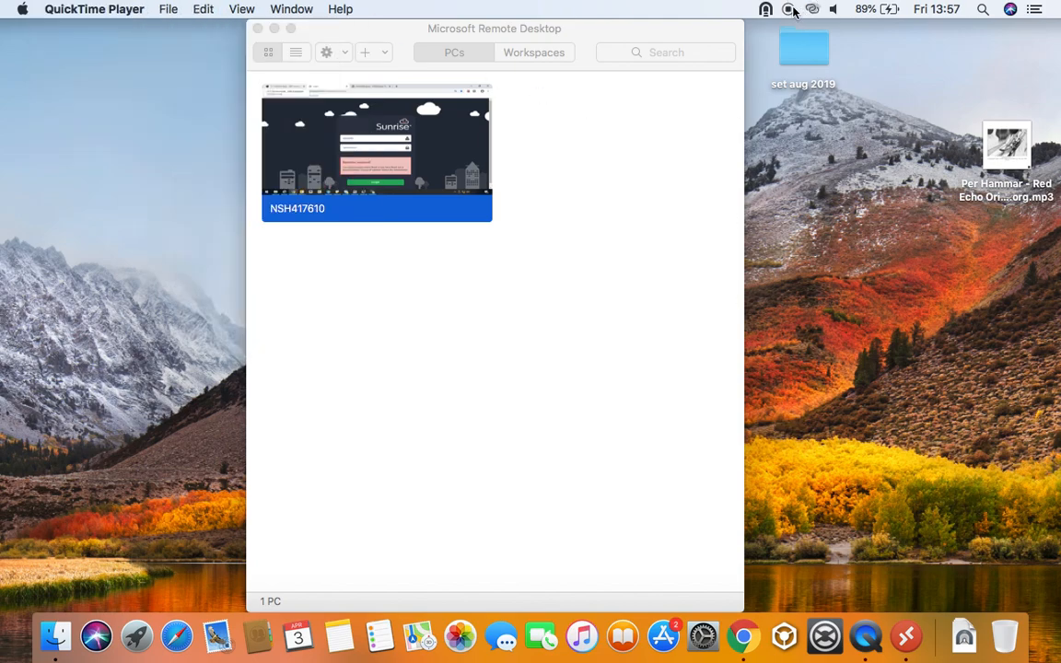